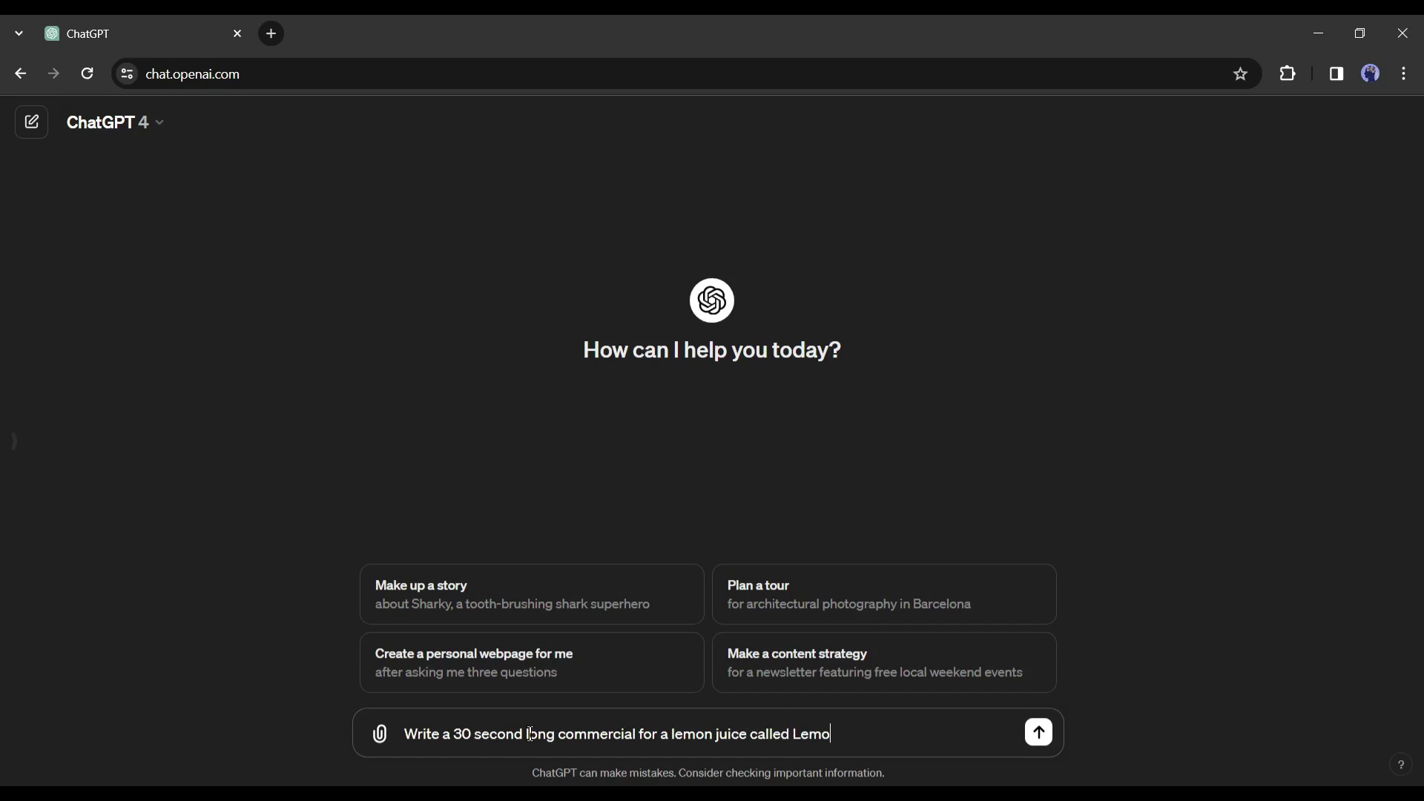
# Step: Ask ChatGPT for a 30-second LemonZing lemon juice commercial script and read through the reply
pyautogui.write('.')
pyautogui.press('Return')
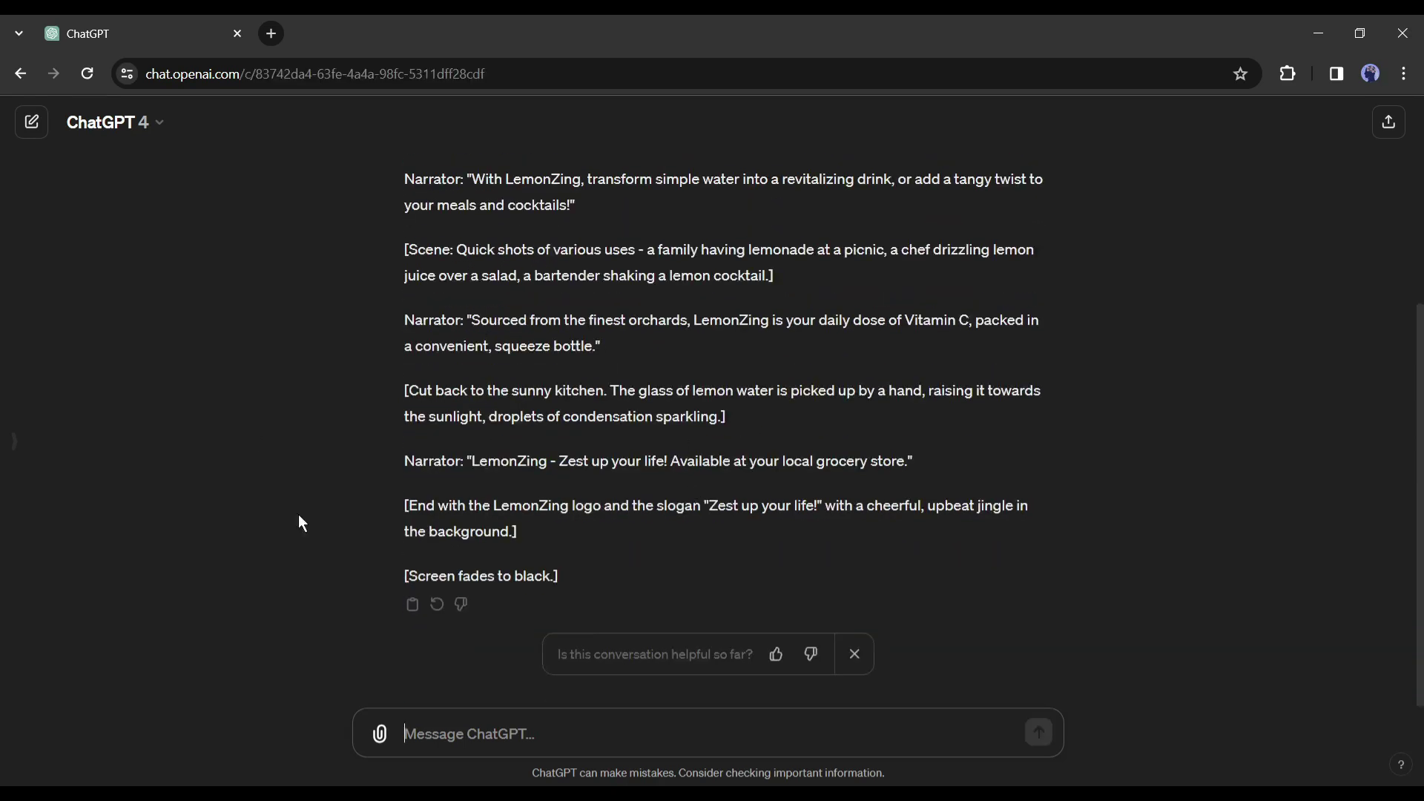
pyautogui.scroll(4, 580, 484)
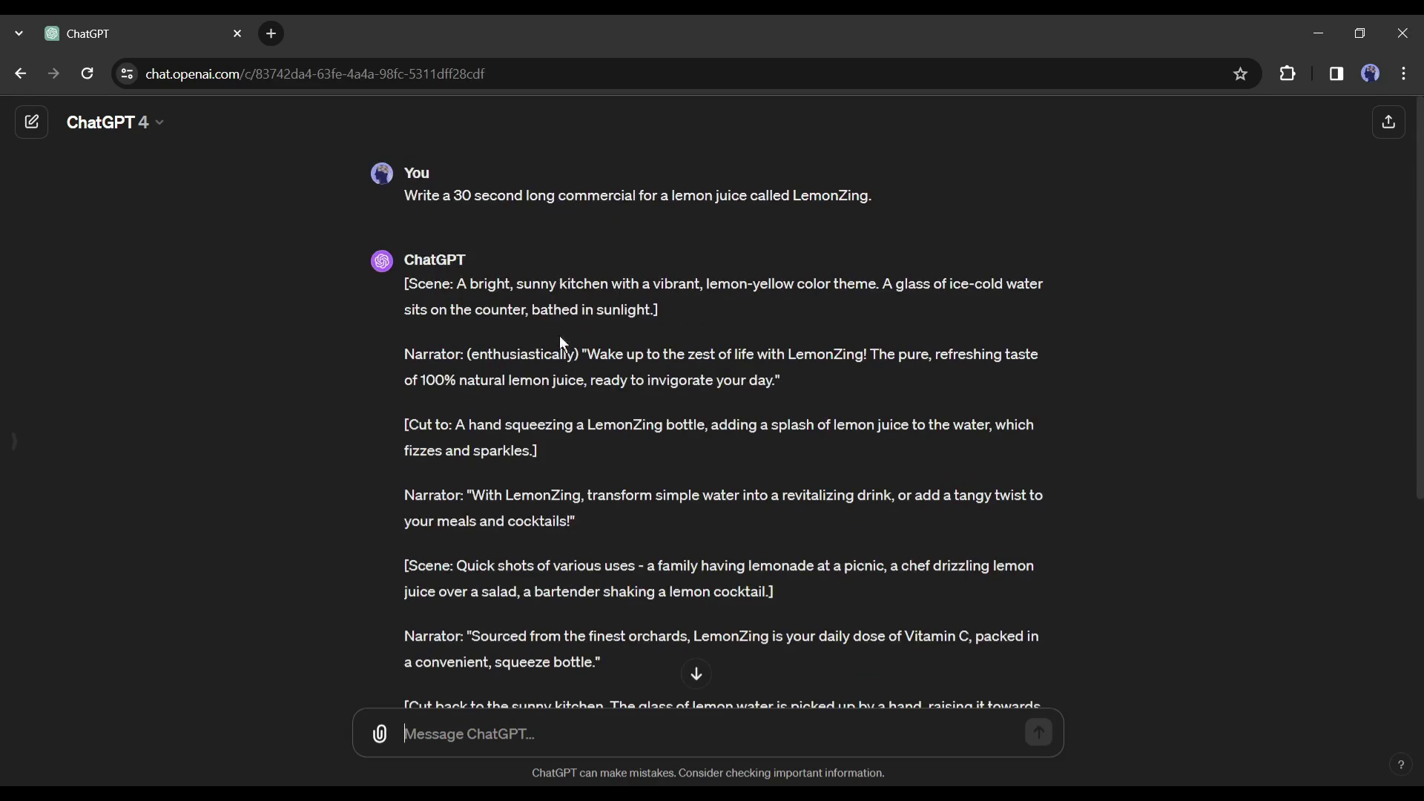
pyautogui.scroll(-4, 570, 415)
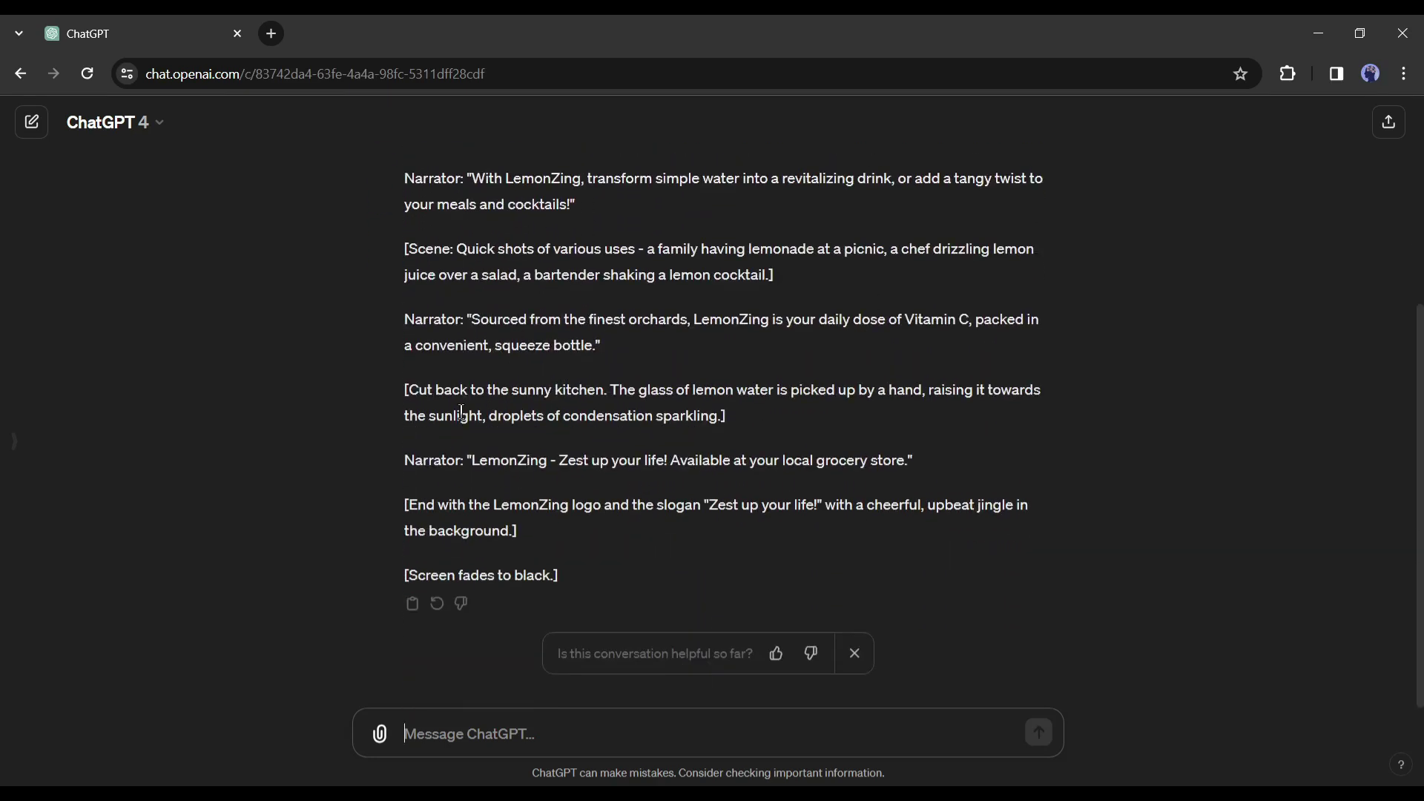
pyautogui.scroll(4, 545, 517)
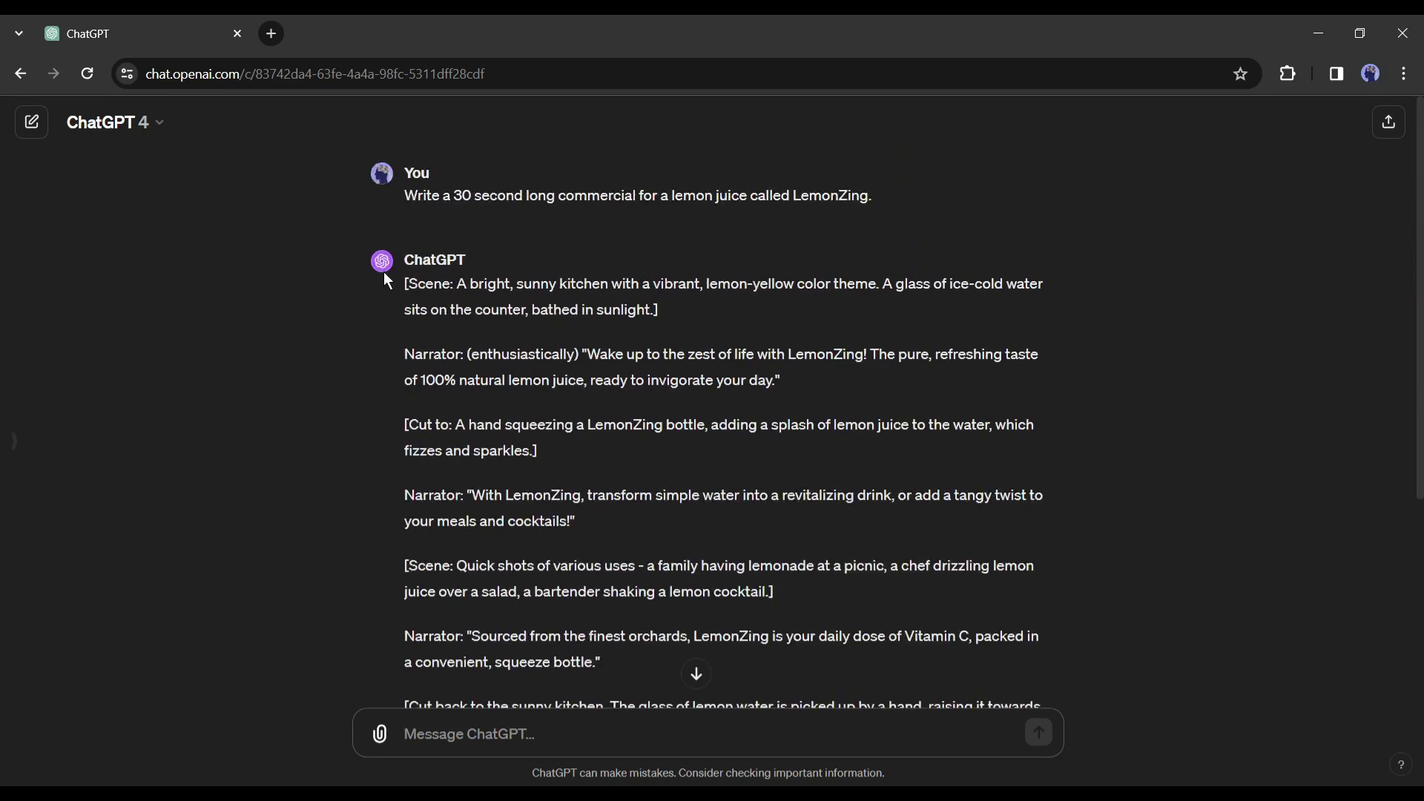
pyautogui.moveTo(405, 294); pyautogui.dragTo(787, 356)
pyautogui.click(398, 408)
pyautogui.scroll(-1, 434, 511)
pyautogui.scroll(-4, 573, 495)
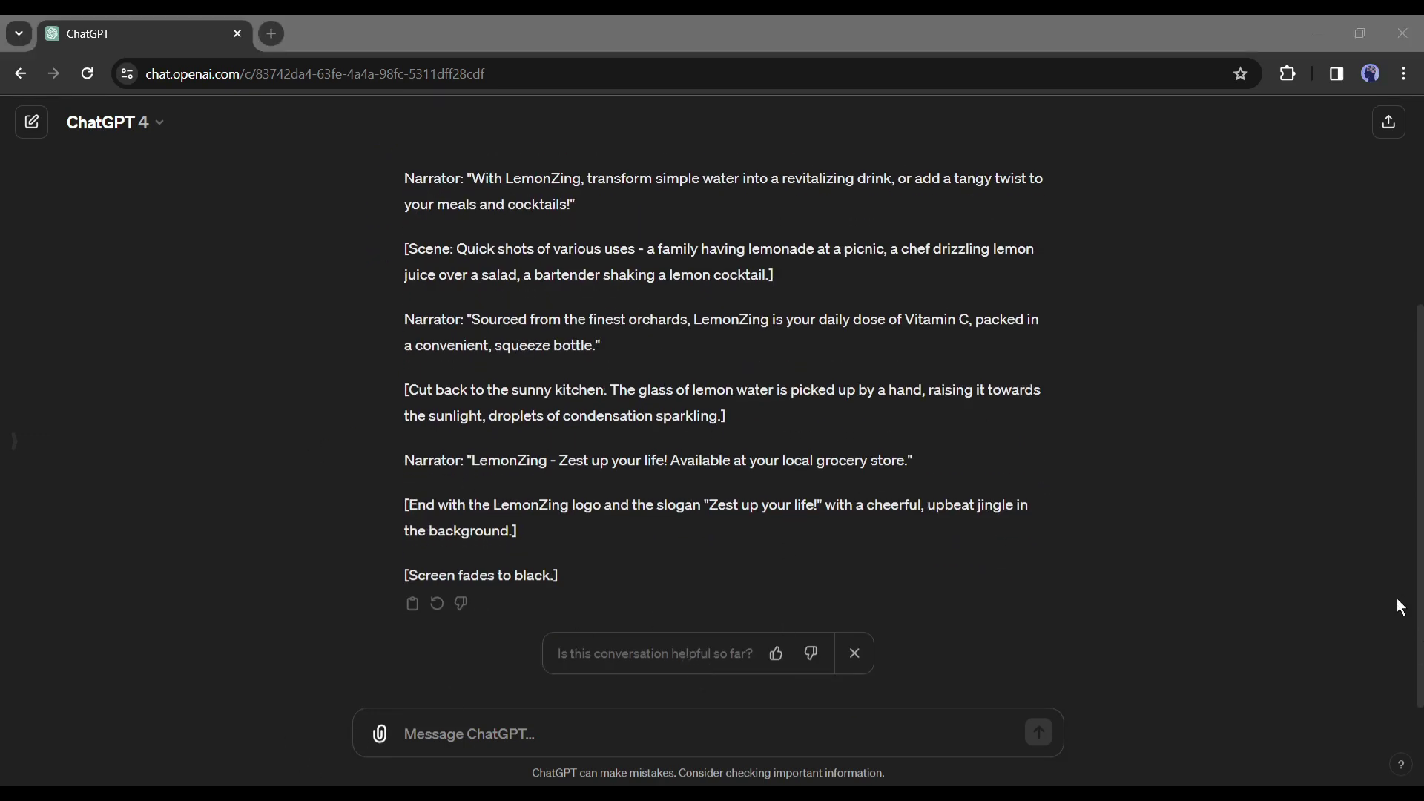
pyautogui.scroll(3, 247, 756)
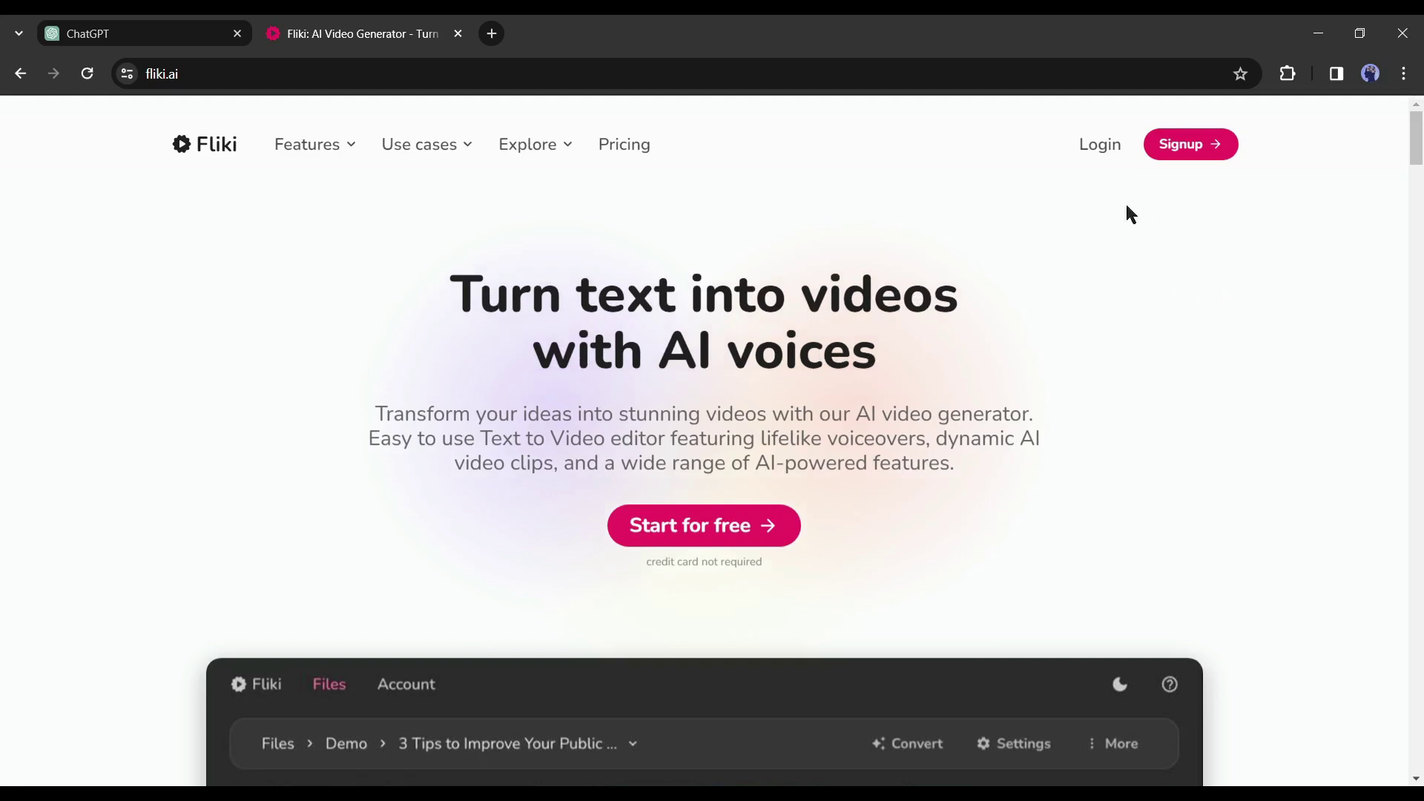
# Step: Log in to Fliki and start a new audio-only file
pyautogui.click(1105, 152)
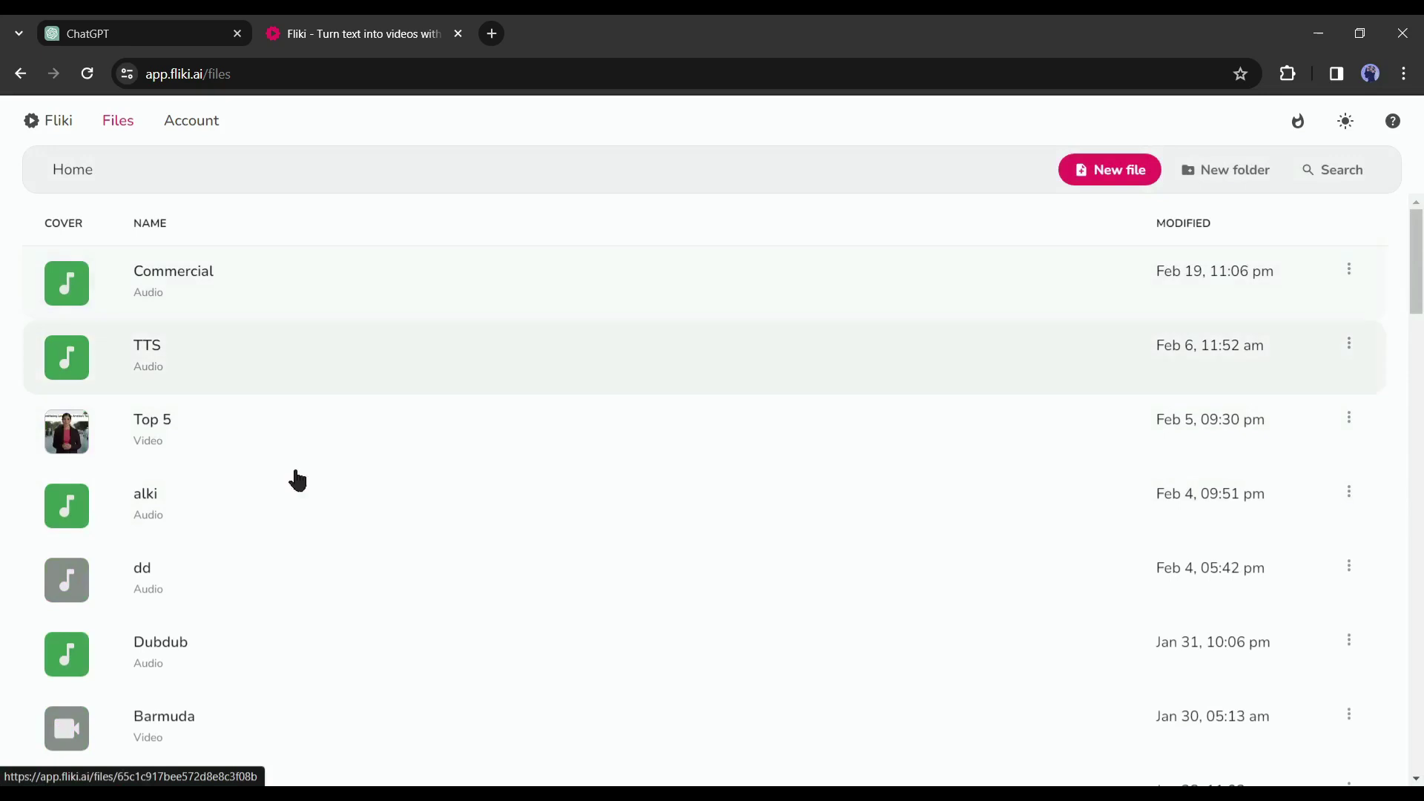
pyautogui.click(1080, 171)
pyautogui.click(666, 232)
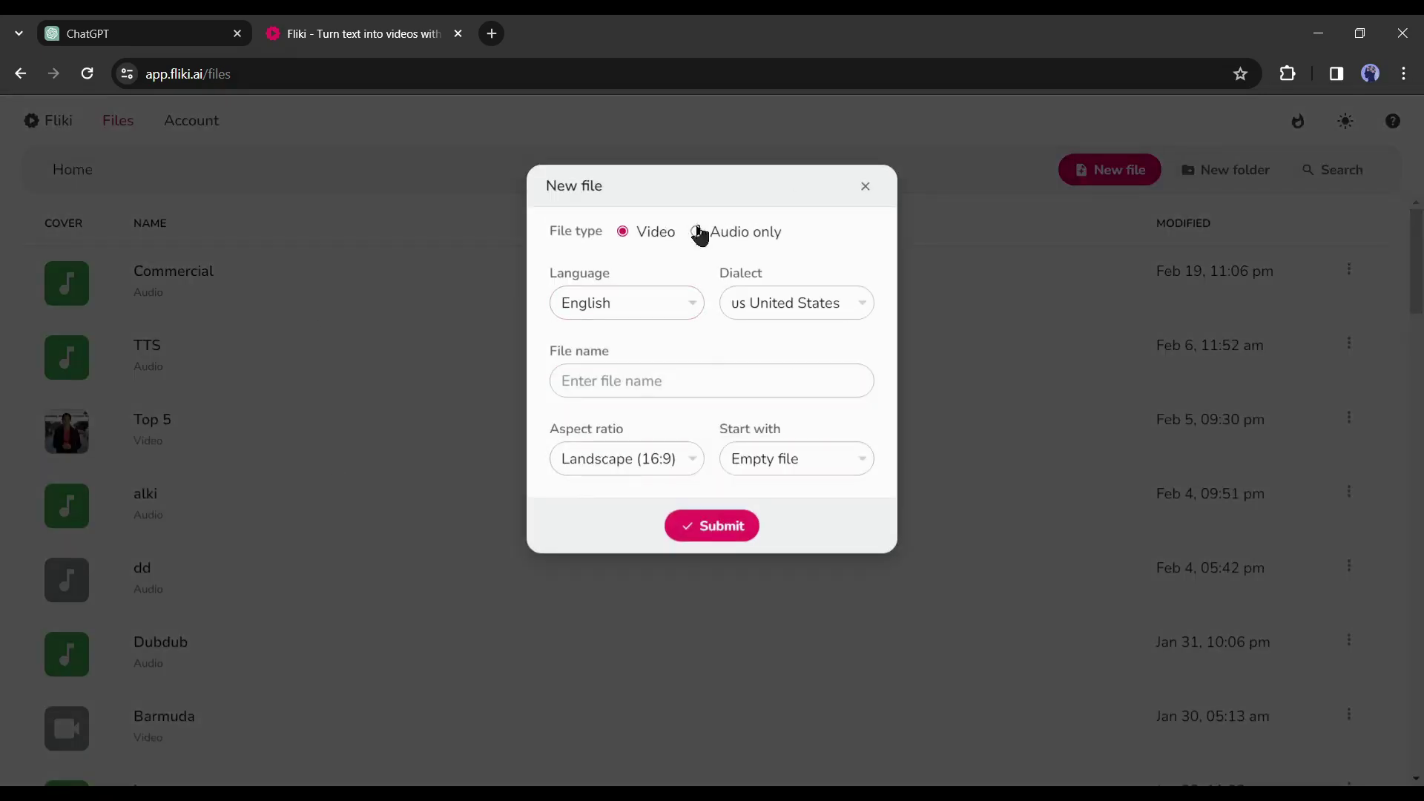
pyautogui.click(727, 234)
# Step: Keep English (United States), name the file LemonZing, and create it from an empty file
pyautogui.click(665, 303)
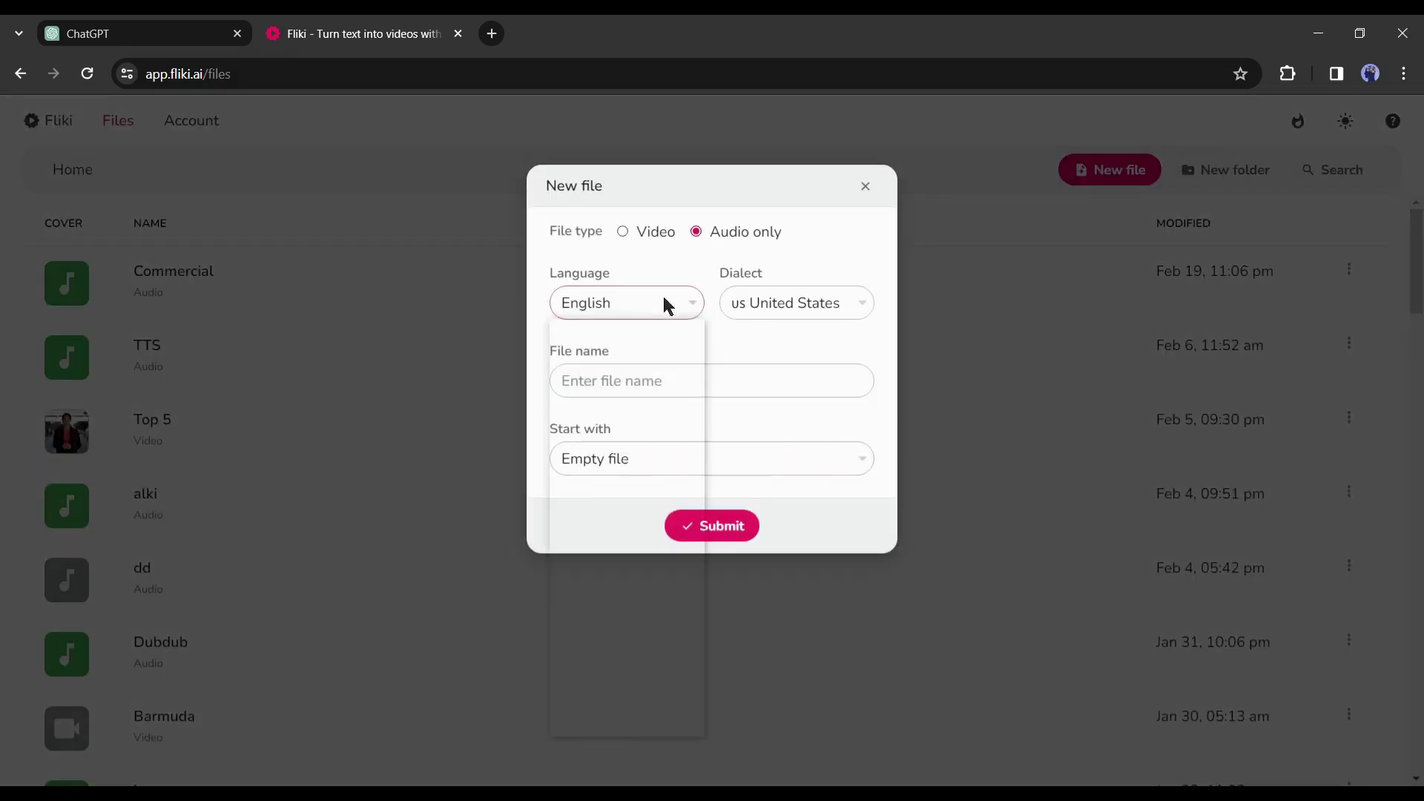
pyautogui.click(764, 312)
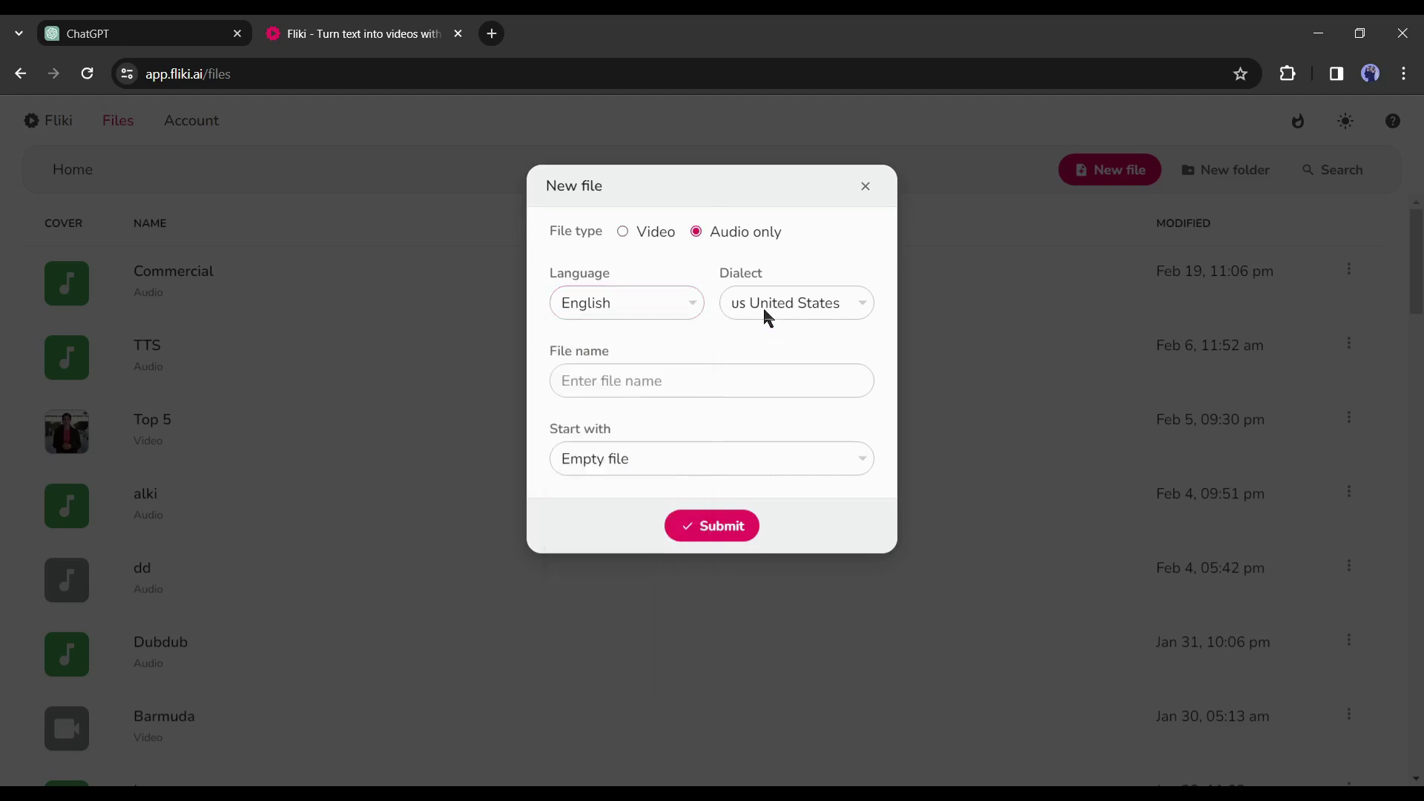
pyautogui.click(763, 312)
pyautogui.click(863, 276)
pyautogui.click(660, 378)
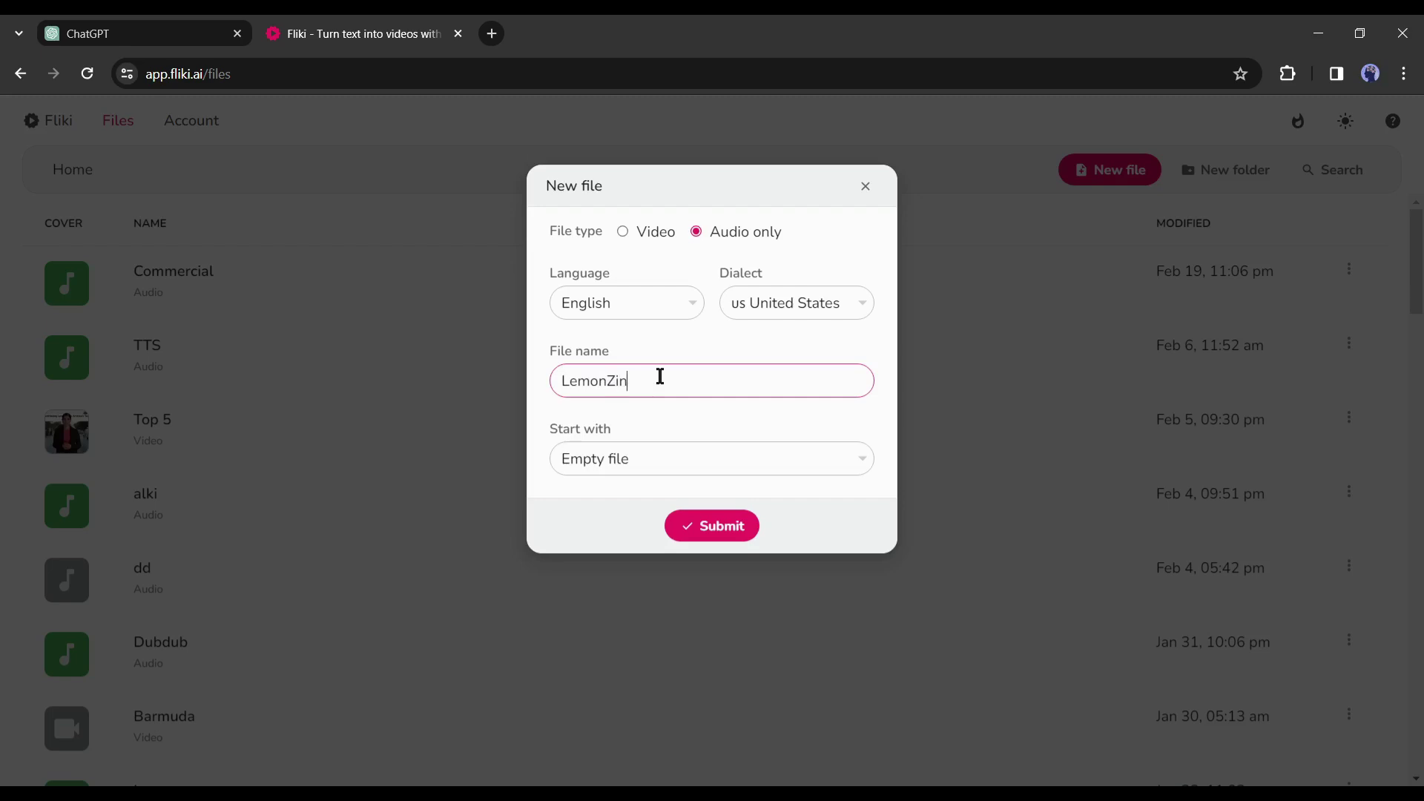
pyautogui.click(666, 459)
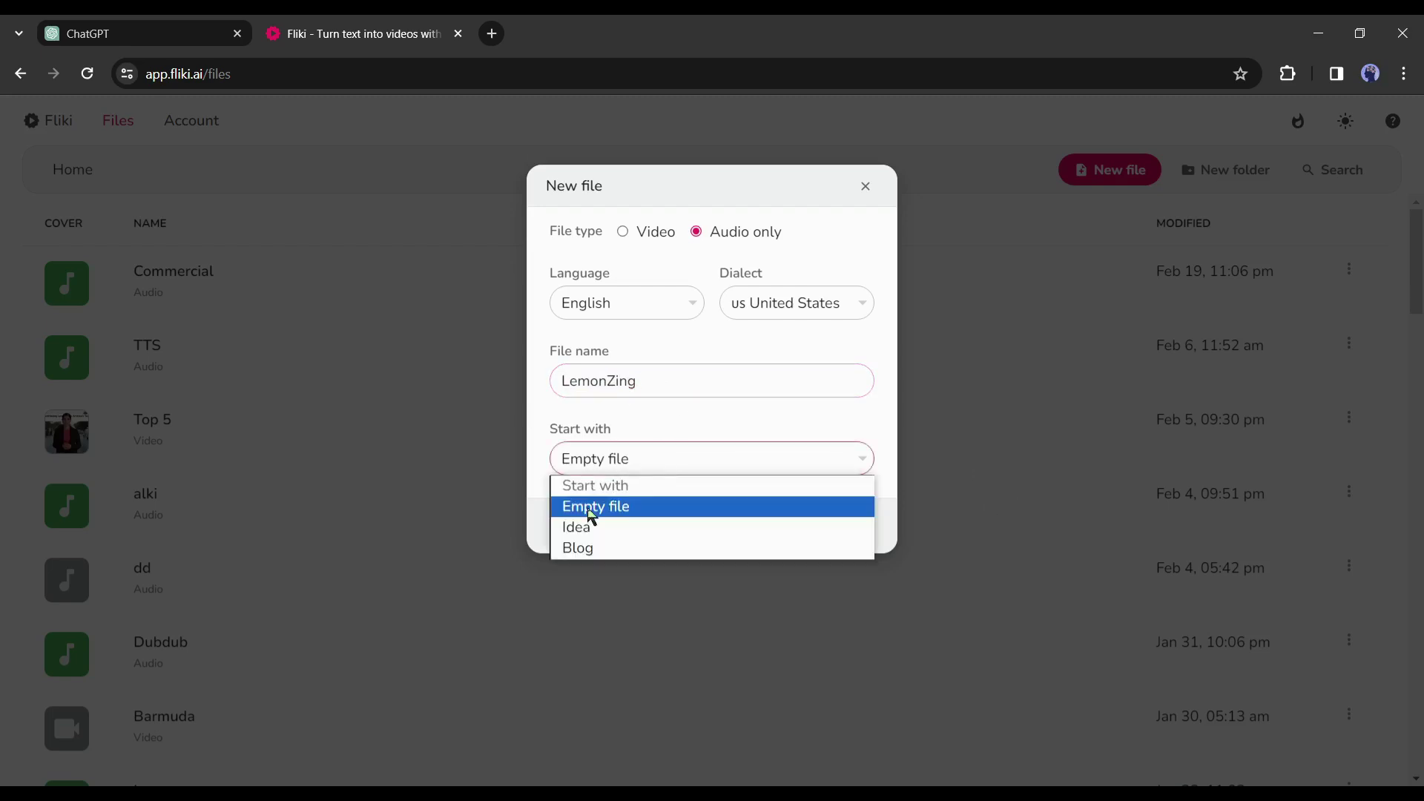
pyautogui.click(618, 514)
pyautogui.click(712, 530)
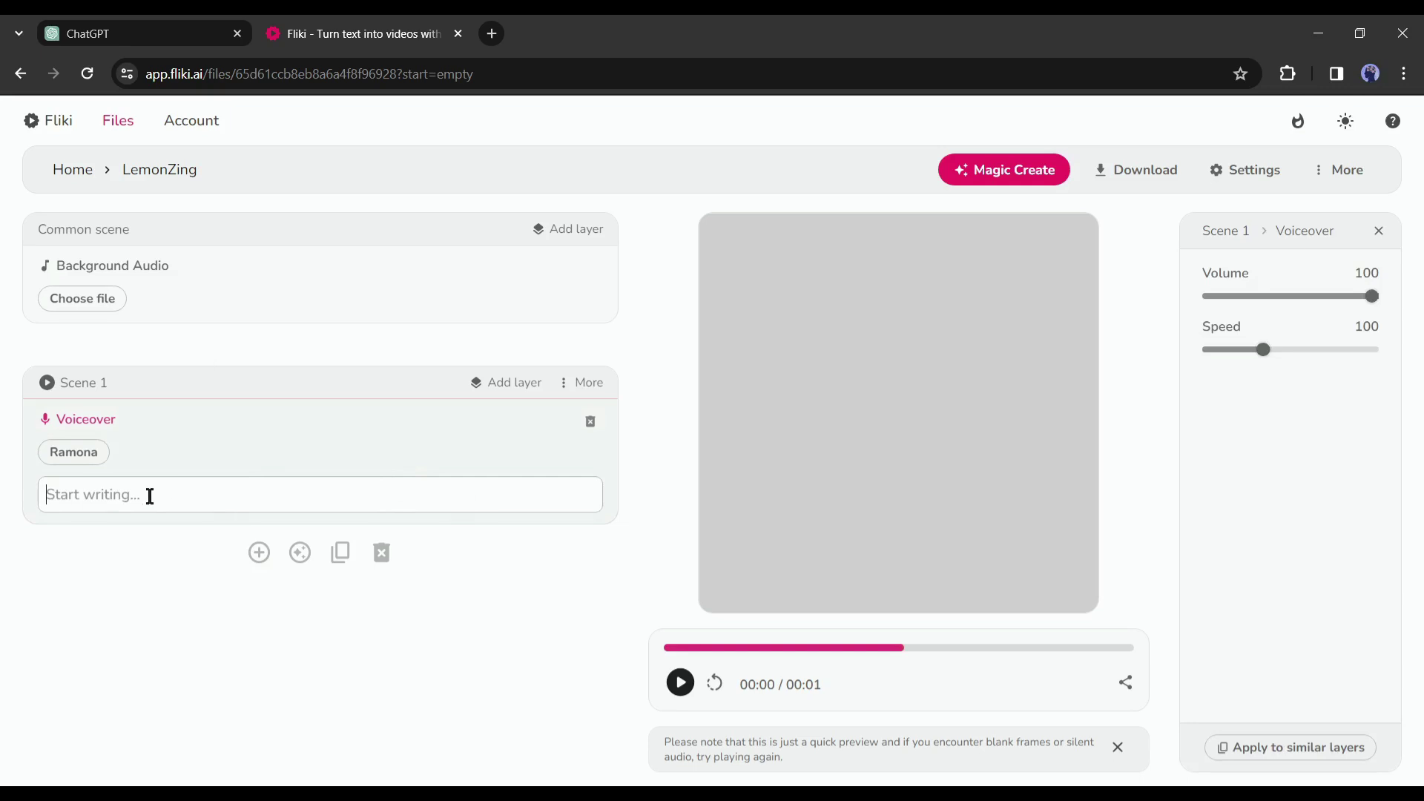
# Step: Paste the first ChatGPT narrator line into Scene 1 and add a second scene
pyautogui.click(199, 29)
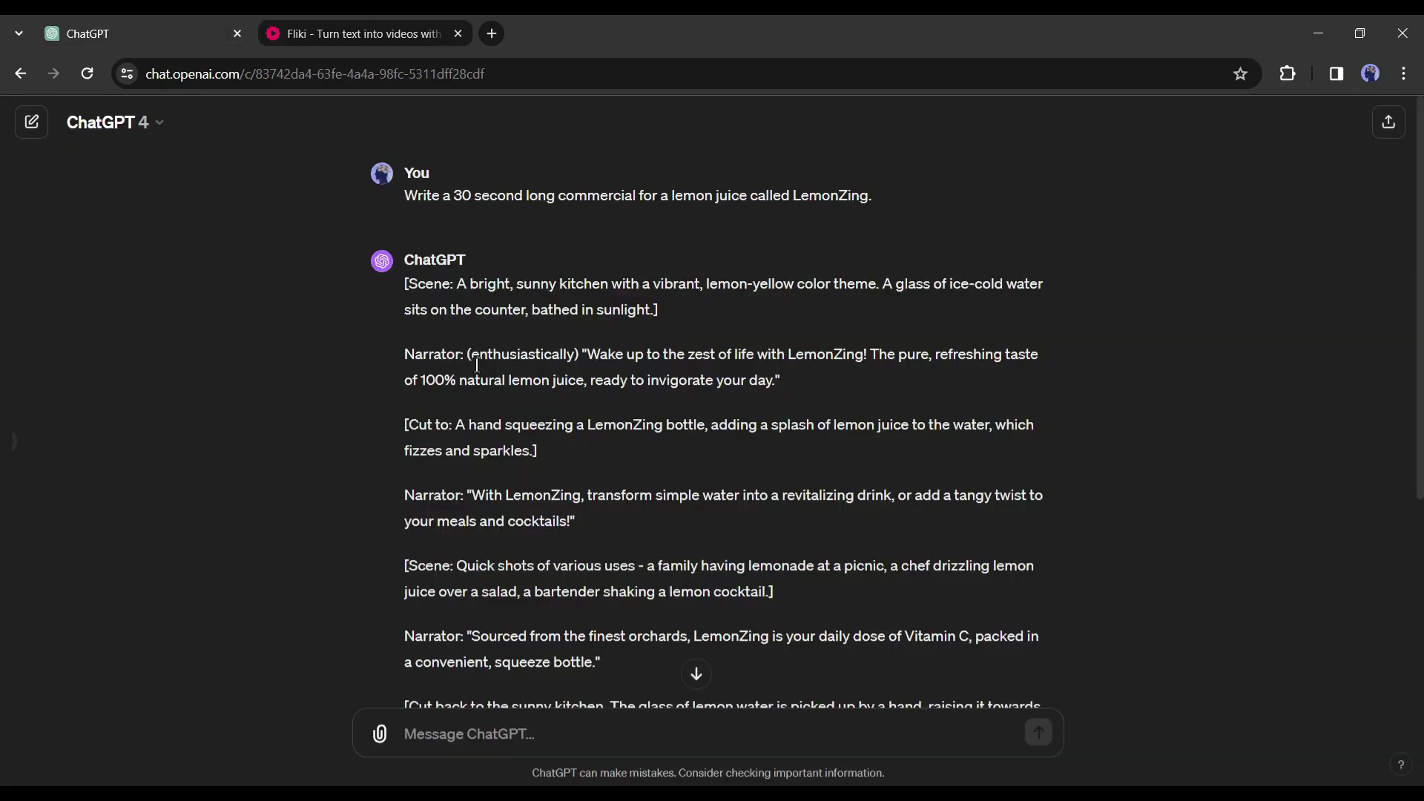
pyautogui.moveTo(588, 354); pyautogui.dragTo(778, 382)
pyautogui.hotkey('ctrl', 'c')
pyautogui.click(371, 30)
pyautogui.click(194, 496)
pyautogui.hotkey('ctrl', 'v')
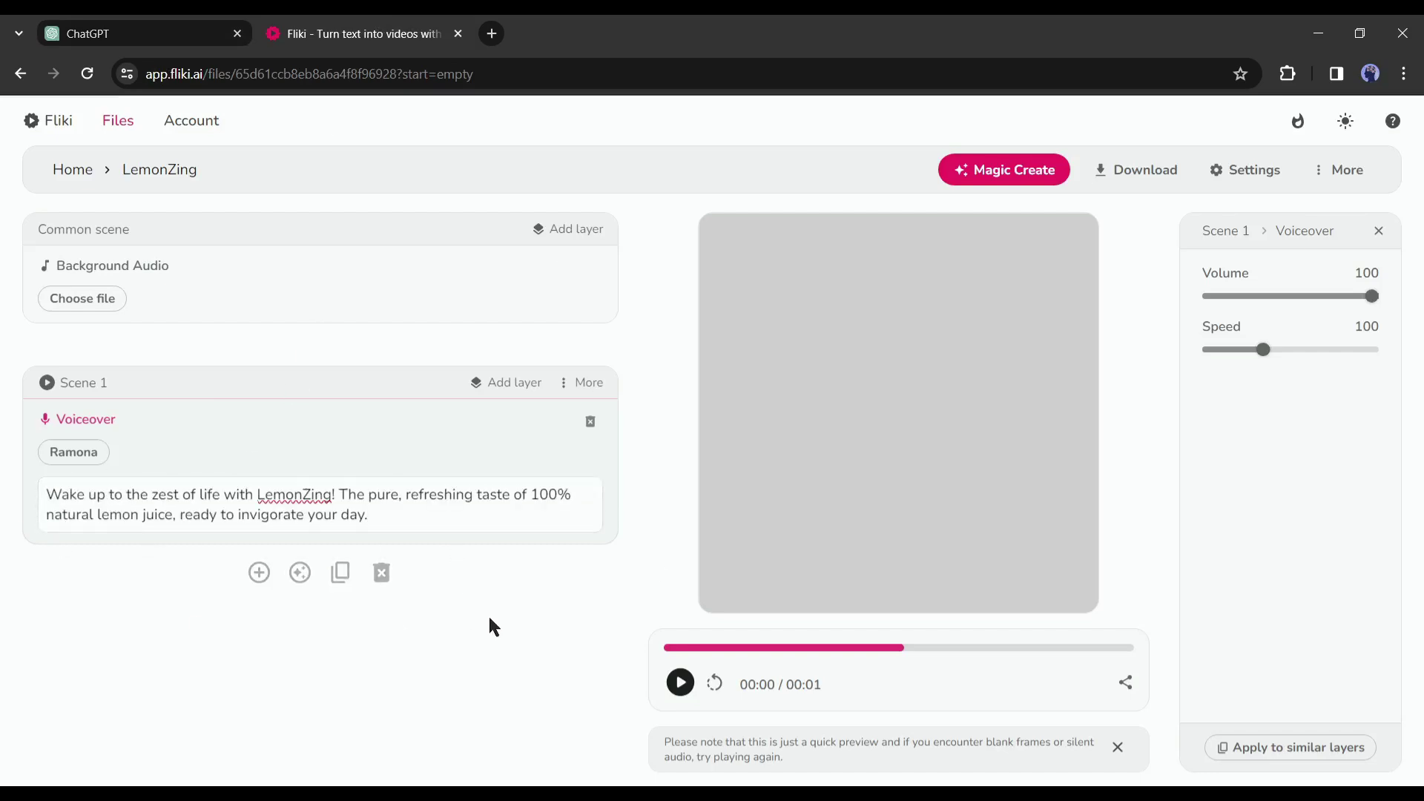
pyautogui.click(259, 573)
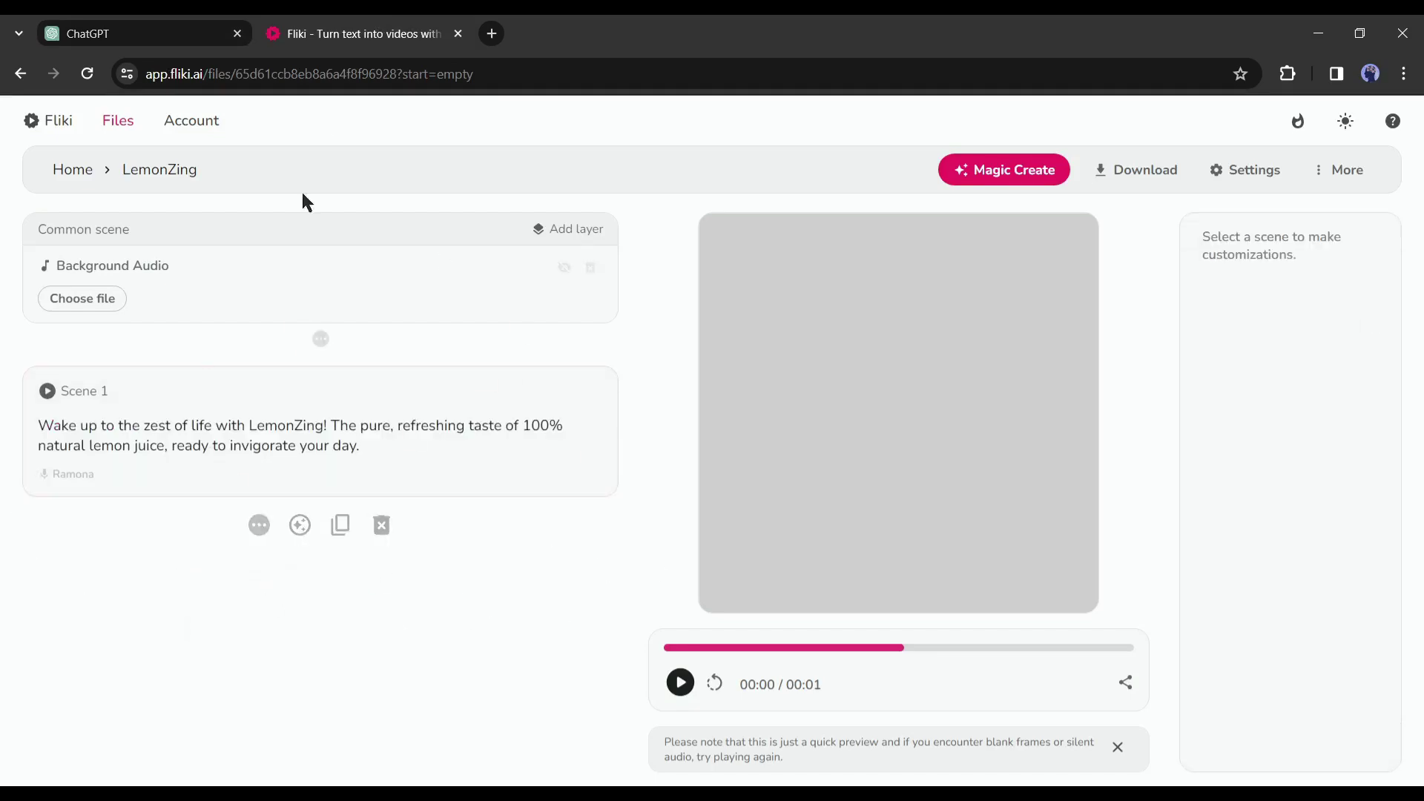
# Step: Copy the second narrator line from ChatGPT into Scene 2
pyautogui.click(54, 22)
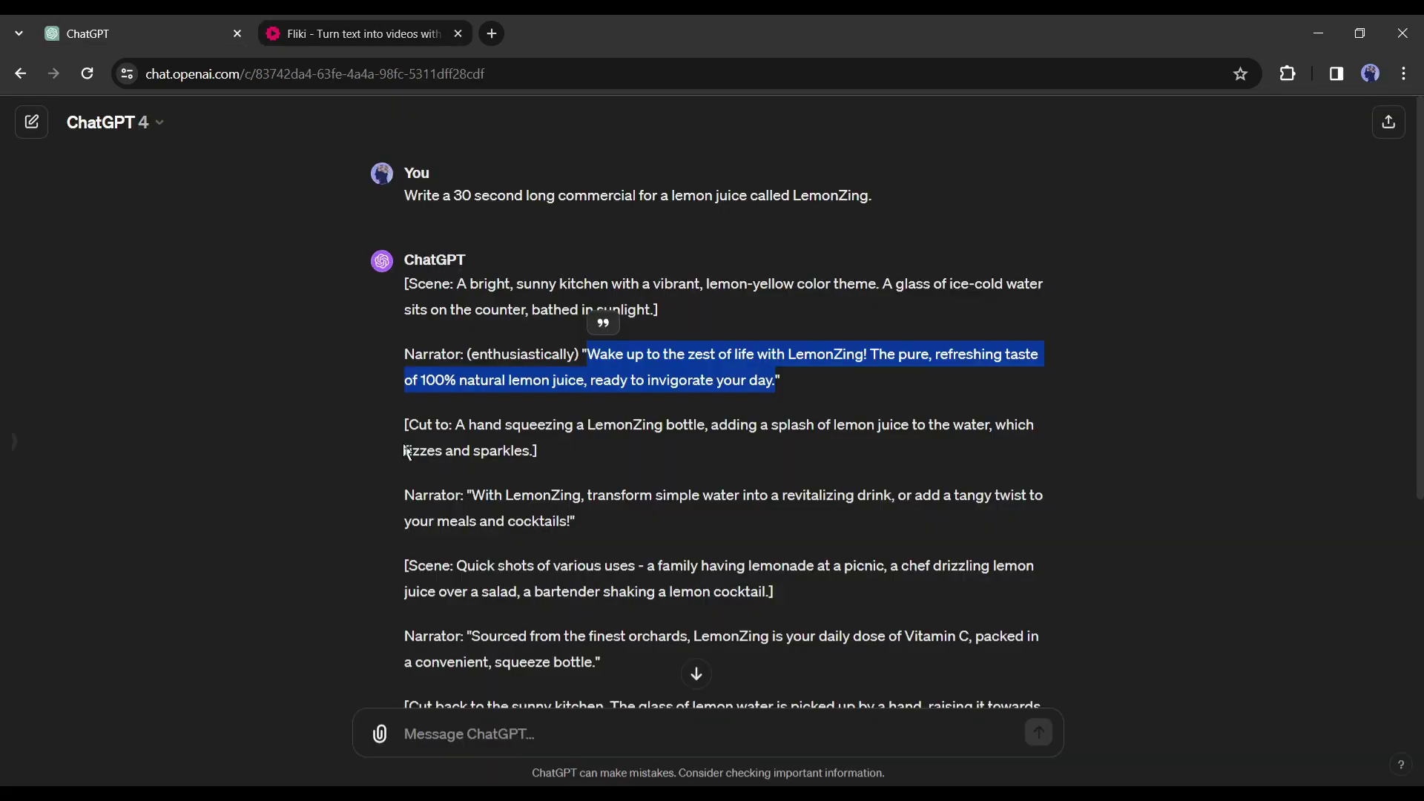
pyautogui.moveTo(471, 499); pyautogui.dragTo(580, 539)
pyautogui.hotkey('ctrl', 'c')
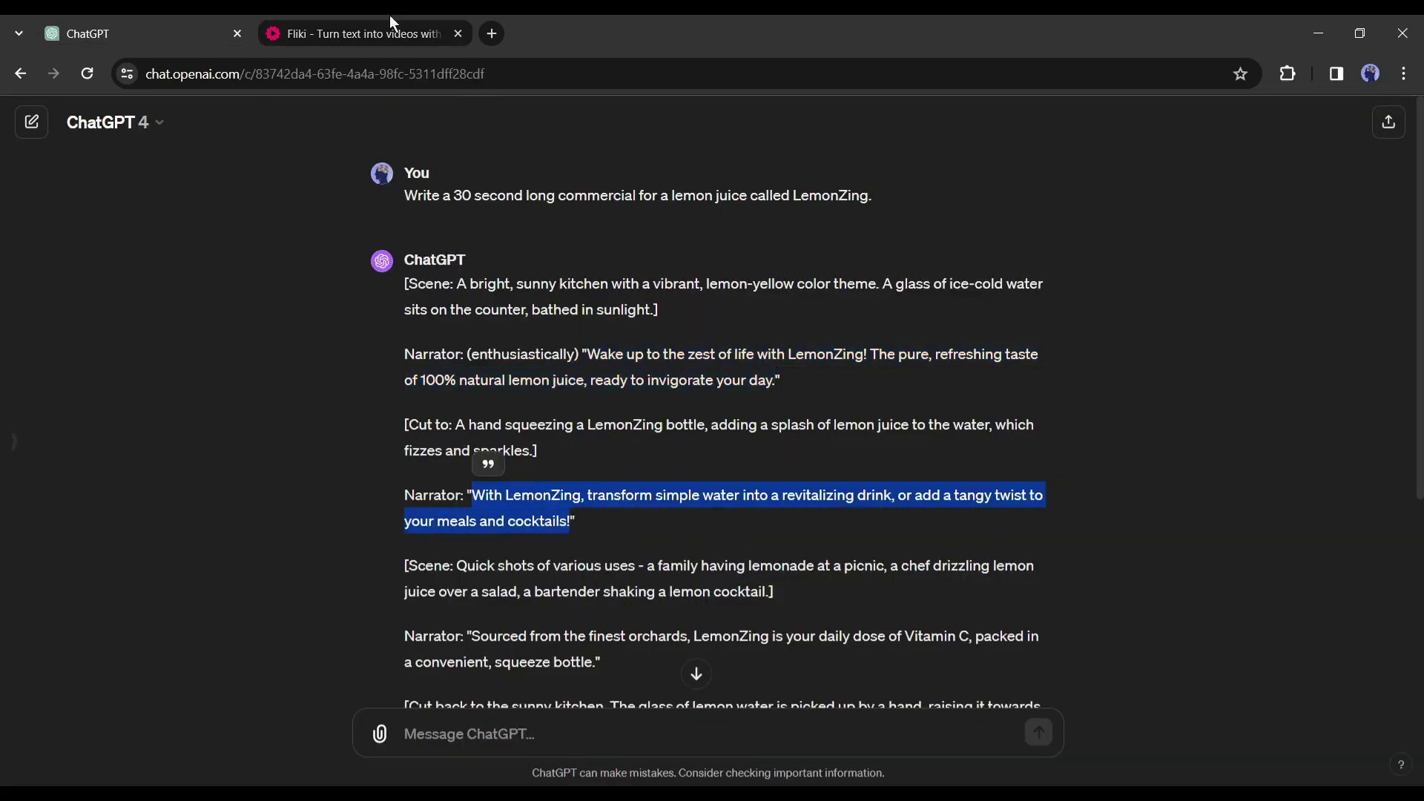
pyautogui.hotkey('ctrl', 'Tab')
pyautogui.hotkey('ctrl', 'v')
# Step: Copy the third narrator line from ChatGPT into Scene 3
pyautogui.hotkey('ctrl', 'Tab')
pyautogui.scroll(-3, 401, 460)
pyautogui.moveTo(472, 450); pyautogui.dragTo(598, 477)
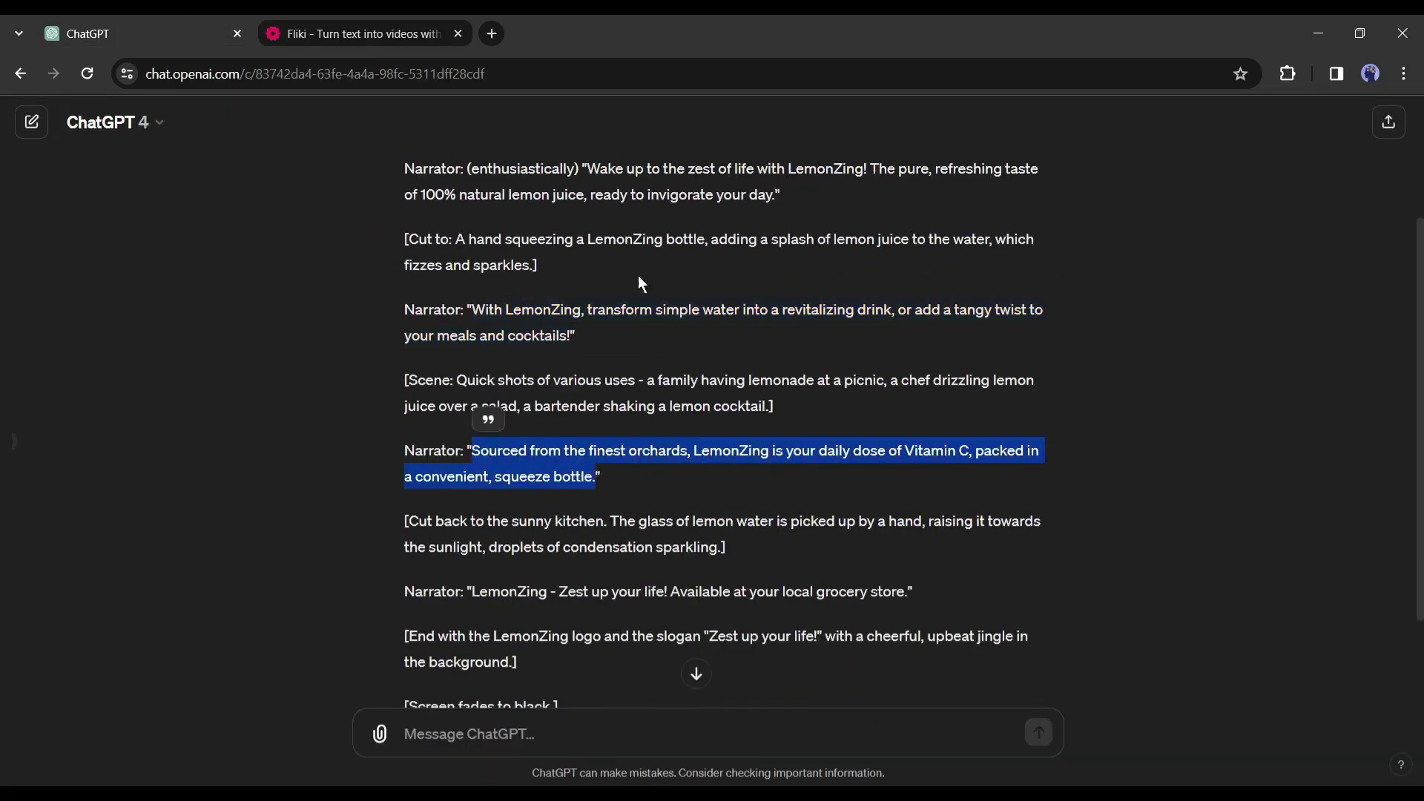
pyautogui.hotkey('ctrl', 'c')
pyautogui.hotkey('ctrl', 'Tab')
pyautogui.hotkey('ctrl', 'v')
# Step: Paste the closing narrator line from ChatGPT into Scene 4
pyautogui.hotkey('ctrl', 'Tab')
pyautogui.scroll(-2, 555, 383)
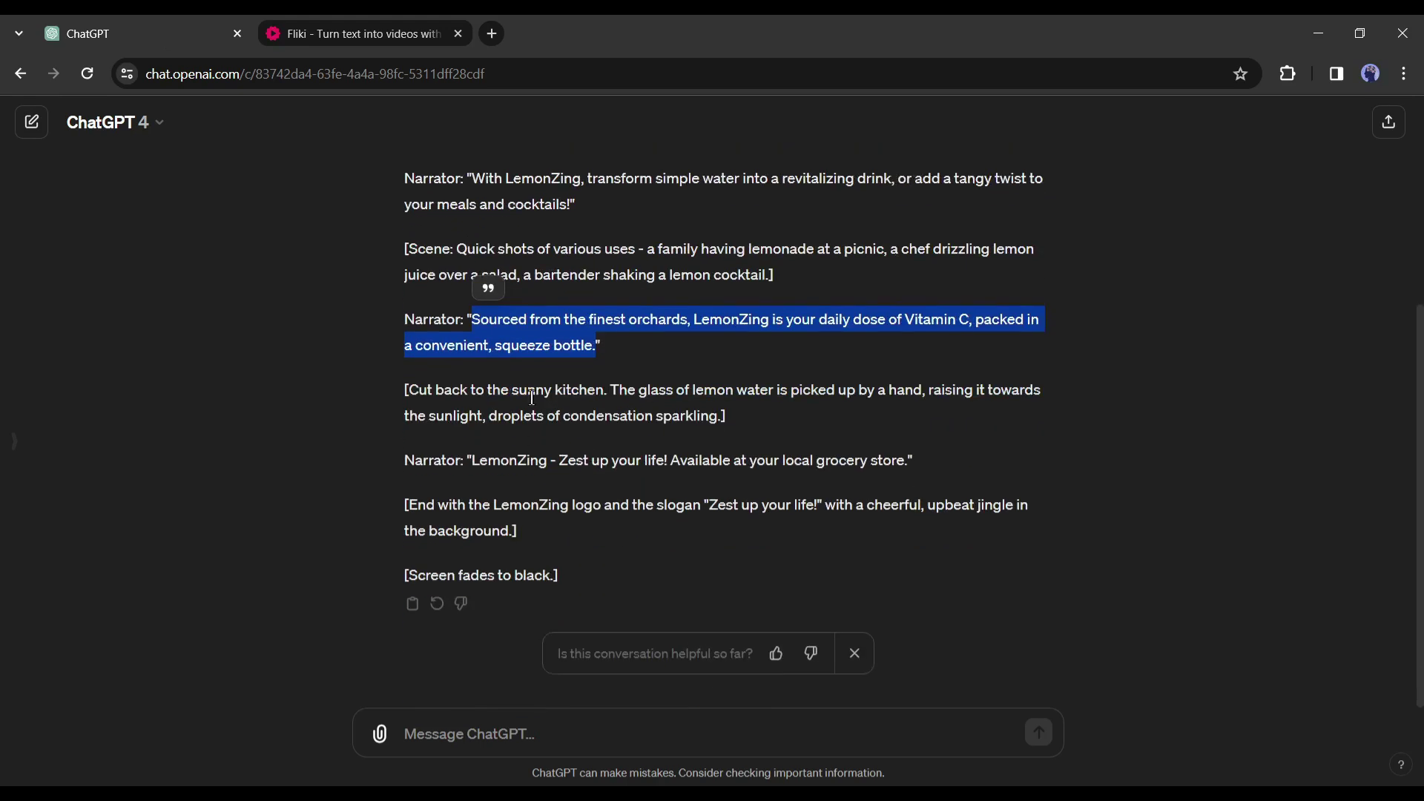
pyautogui.moveTo(472, 461); pyautogui.dragTo(913, 479)
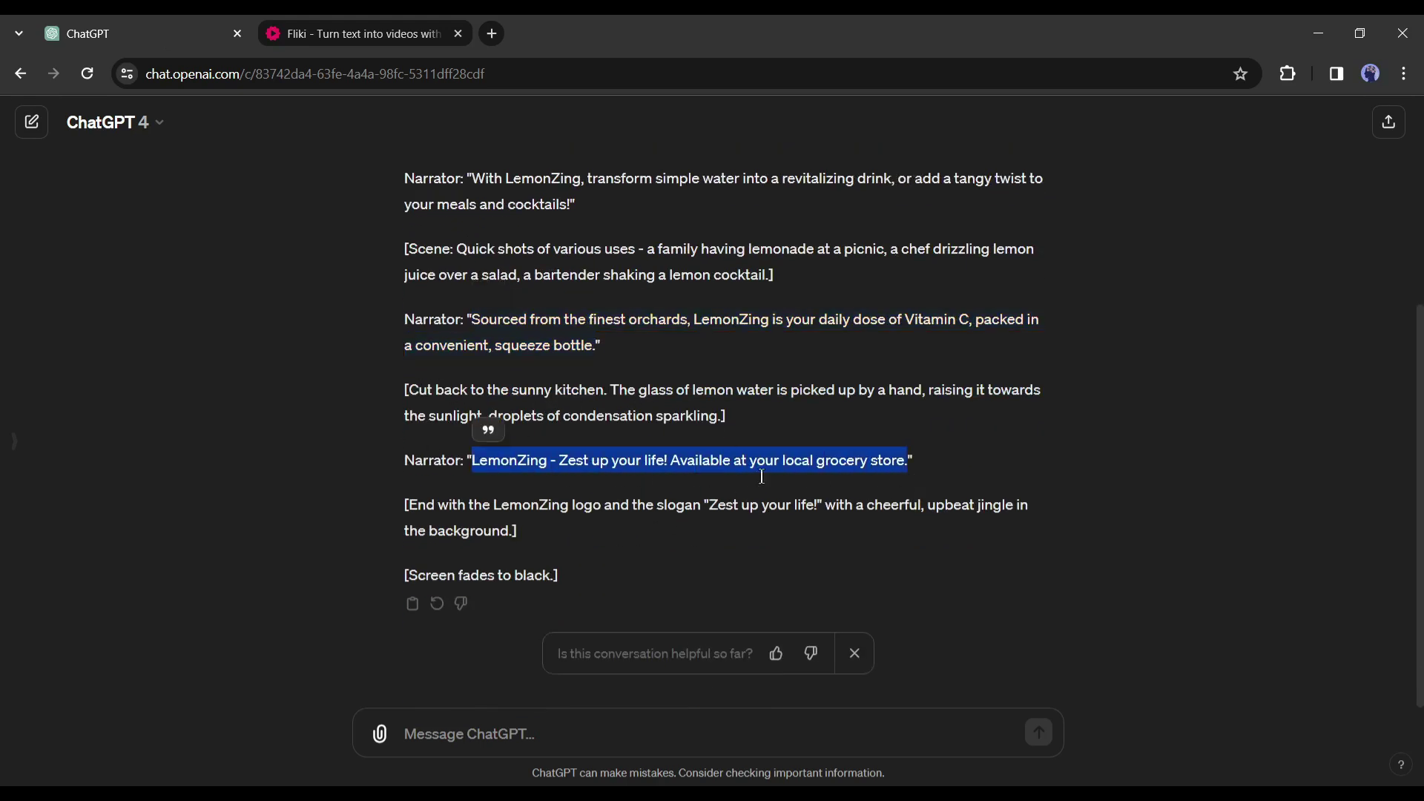
pyautogui.hotkey('ctrl', 'c')
pyautogui.hotkey('ctrl', 'Tab')
pyautogui.click(171, 625)
pyautogui.hotkey('ctrl', 'v')
pyautogui.scroll(4, 121, 248)
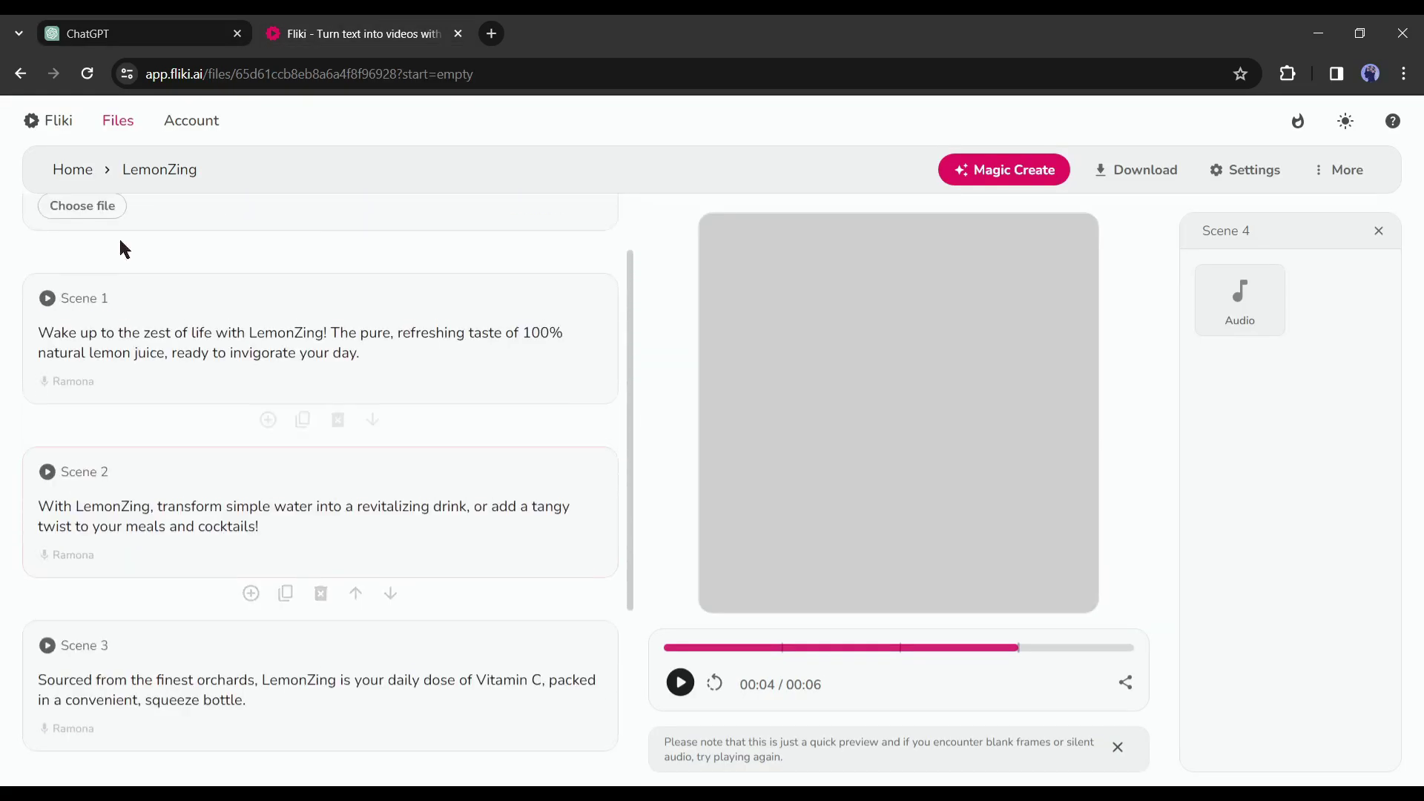
# Step: Preview voices in Scene 1 and apply Harper instead of Ramona to all voiceovers
pyautogui.click(143, 349)
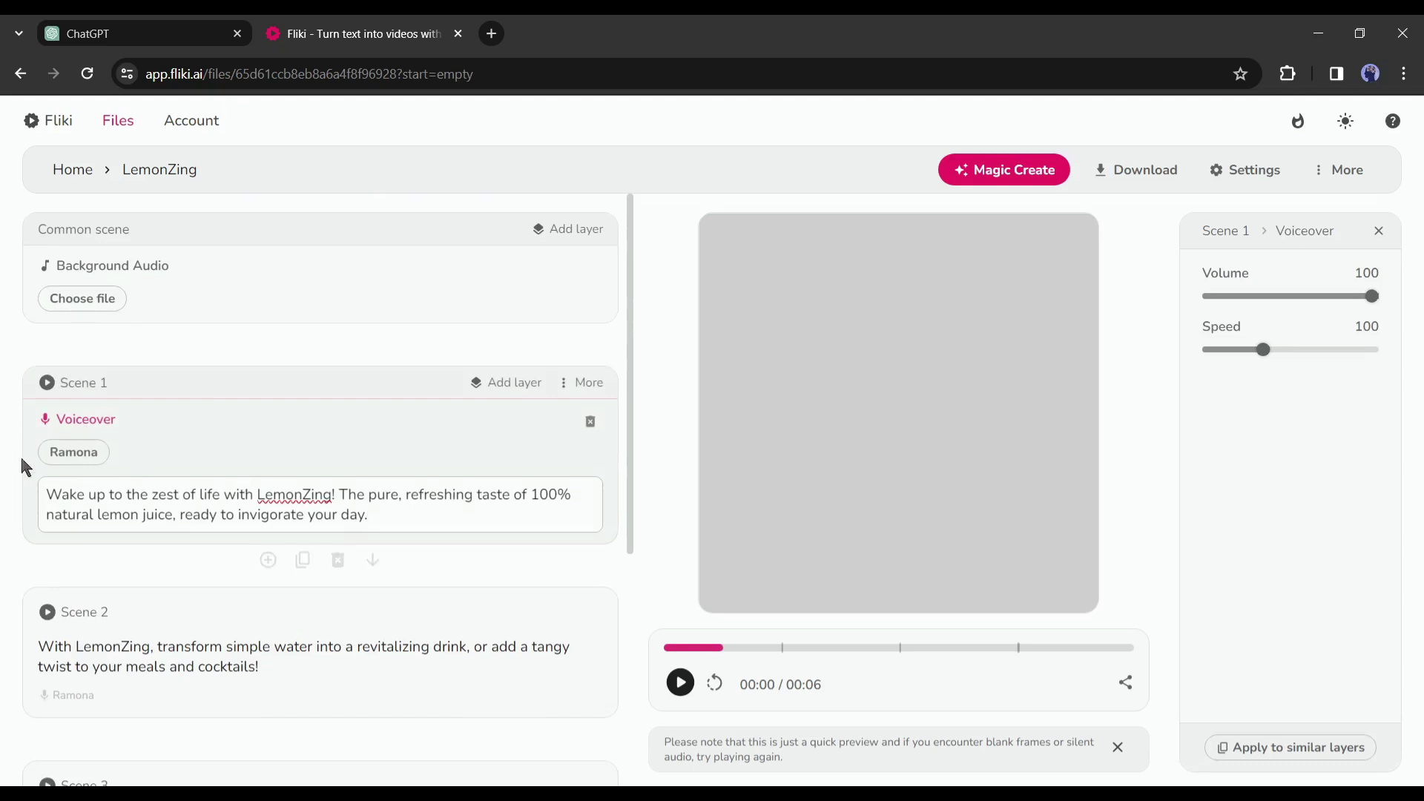
pyautogui.click(76, 457)
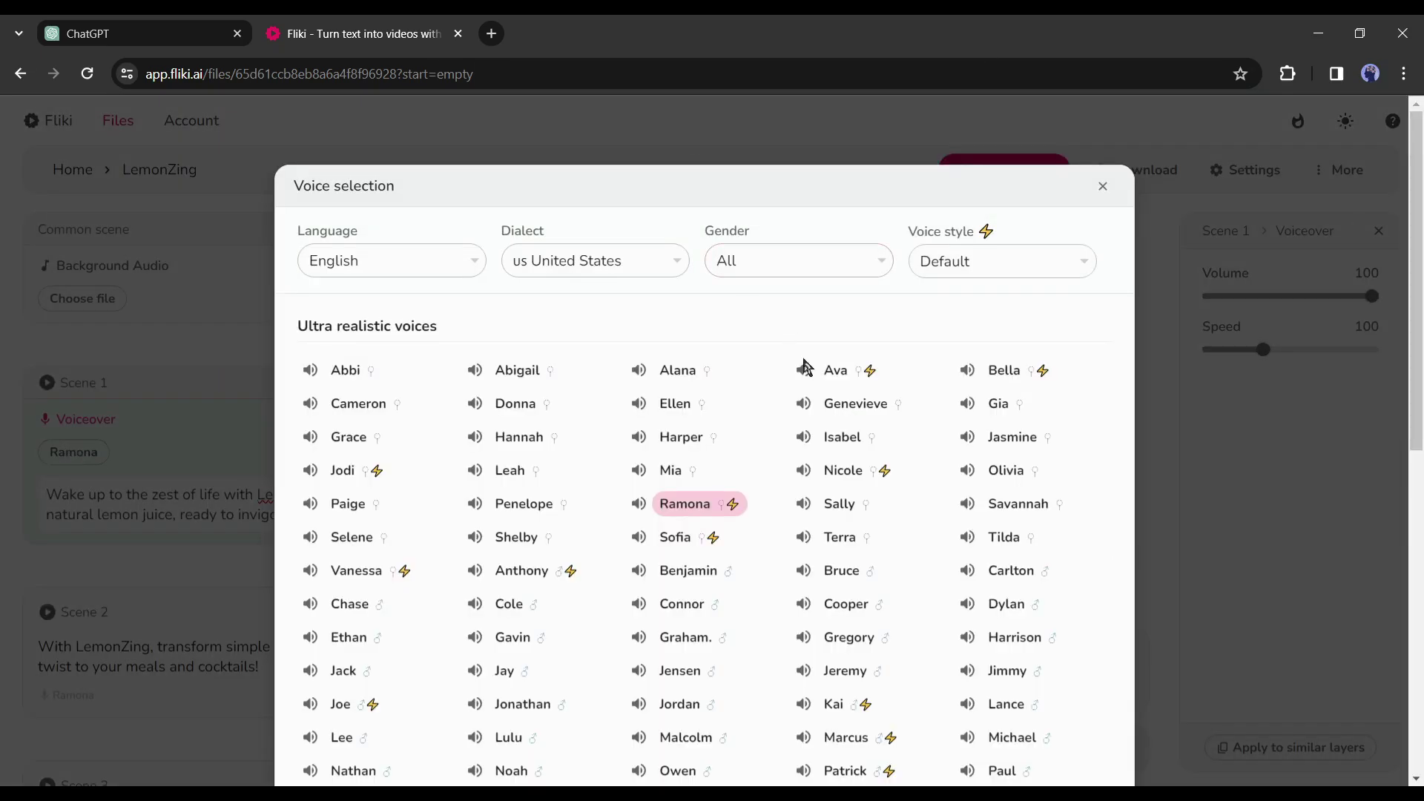
pyautogui.scroll(-1, 868, 416)
pyautogui.scroll(-1, 833, 525)
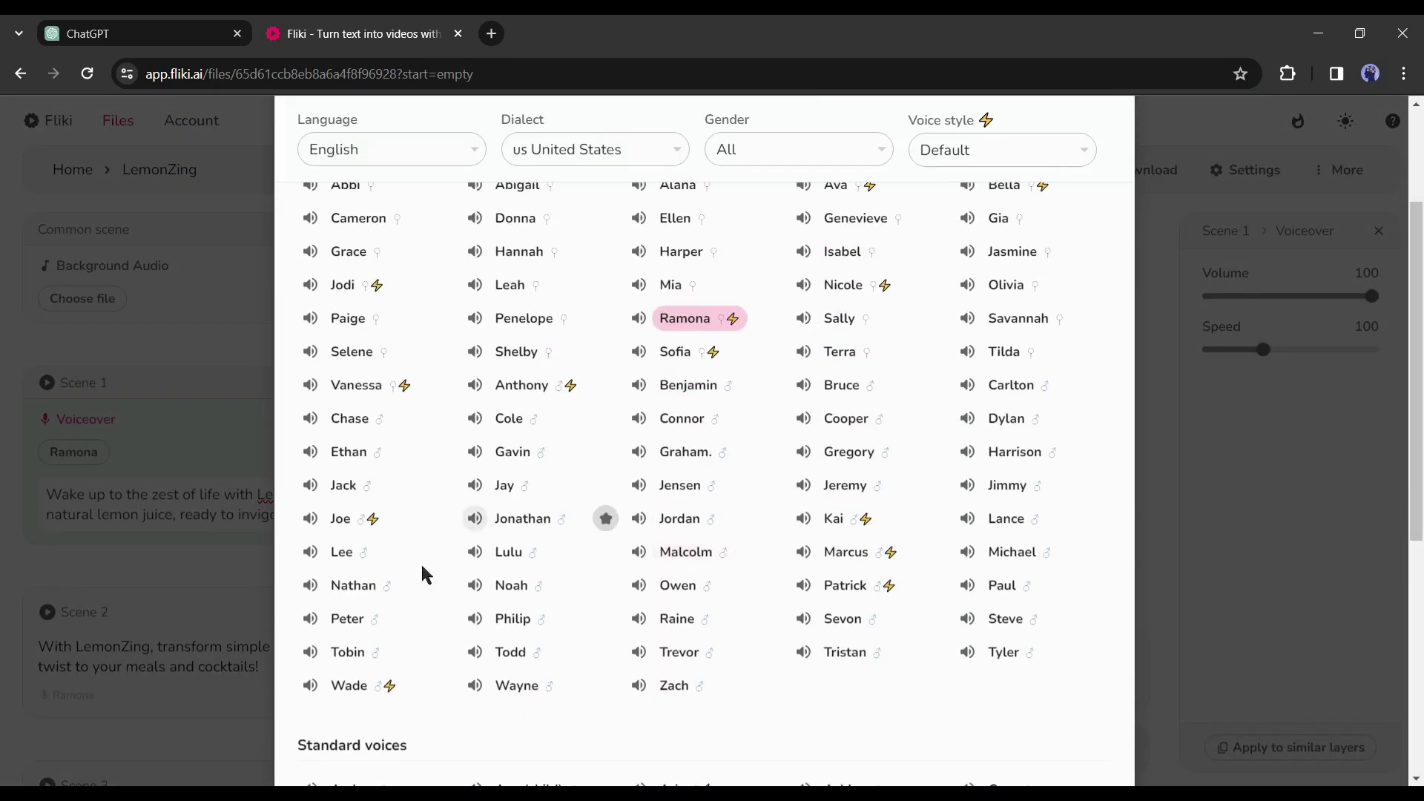
pyautogui.scroll(1, 445, 460)
pyautogui.click(639, 376)
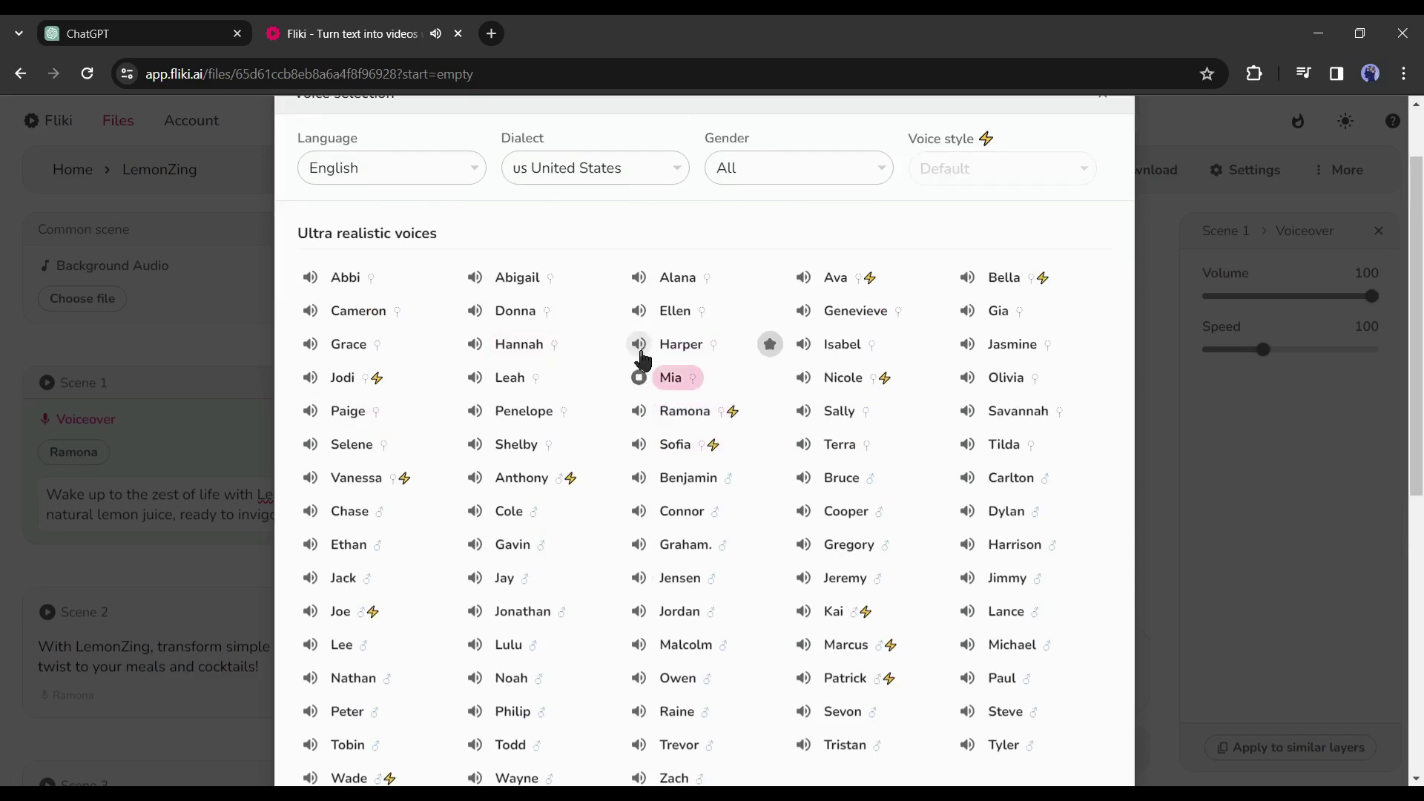
pyautogui.click(638, 345)
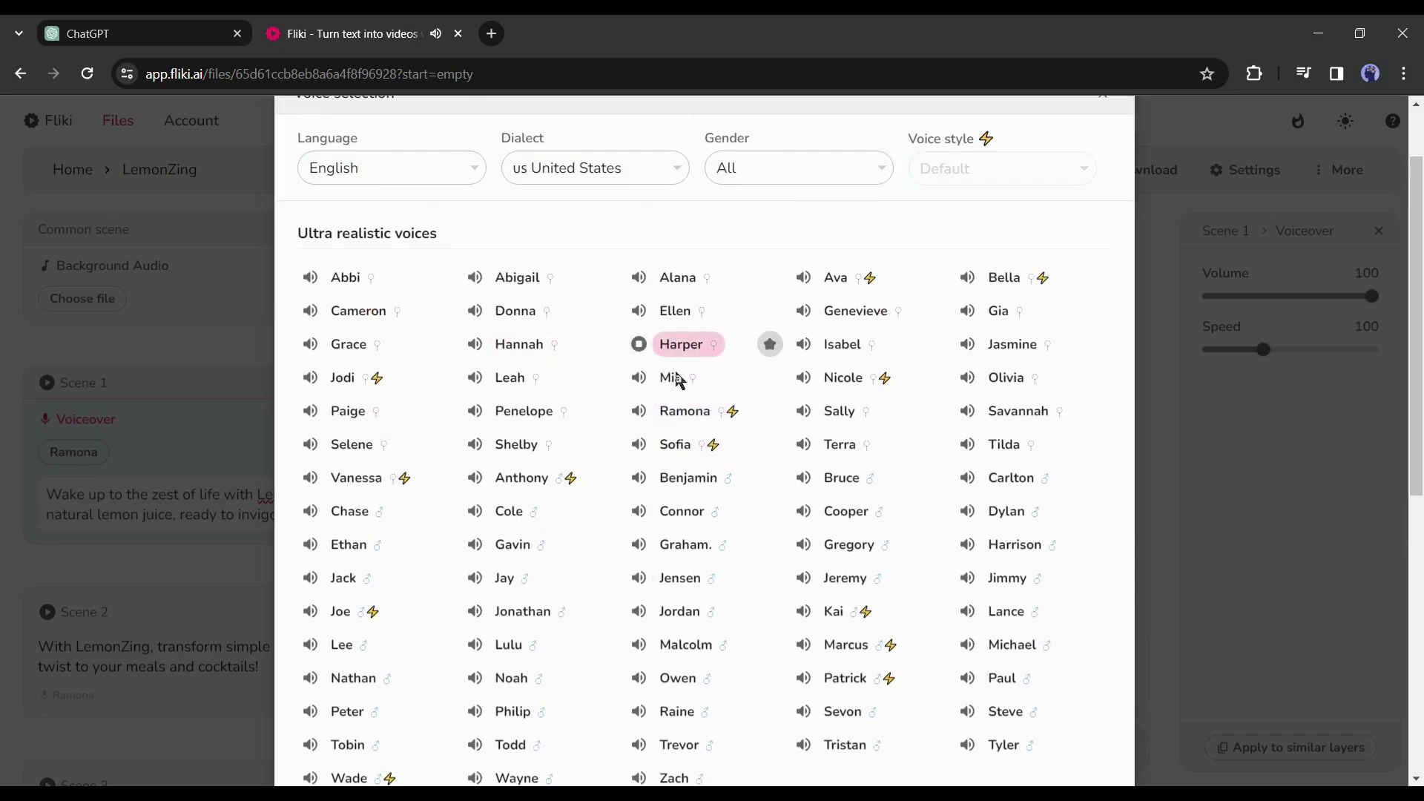
pyautogui.scroll(-6, 679, 379)
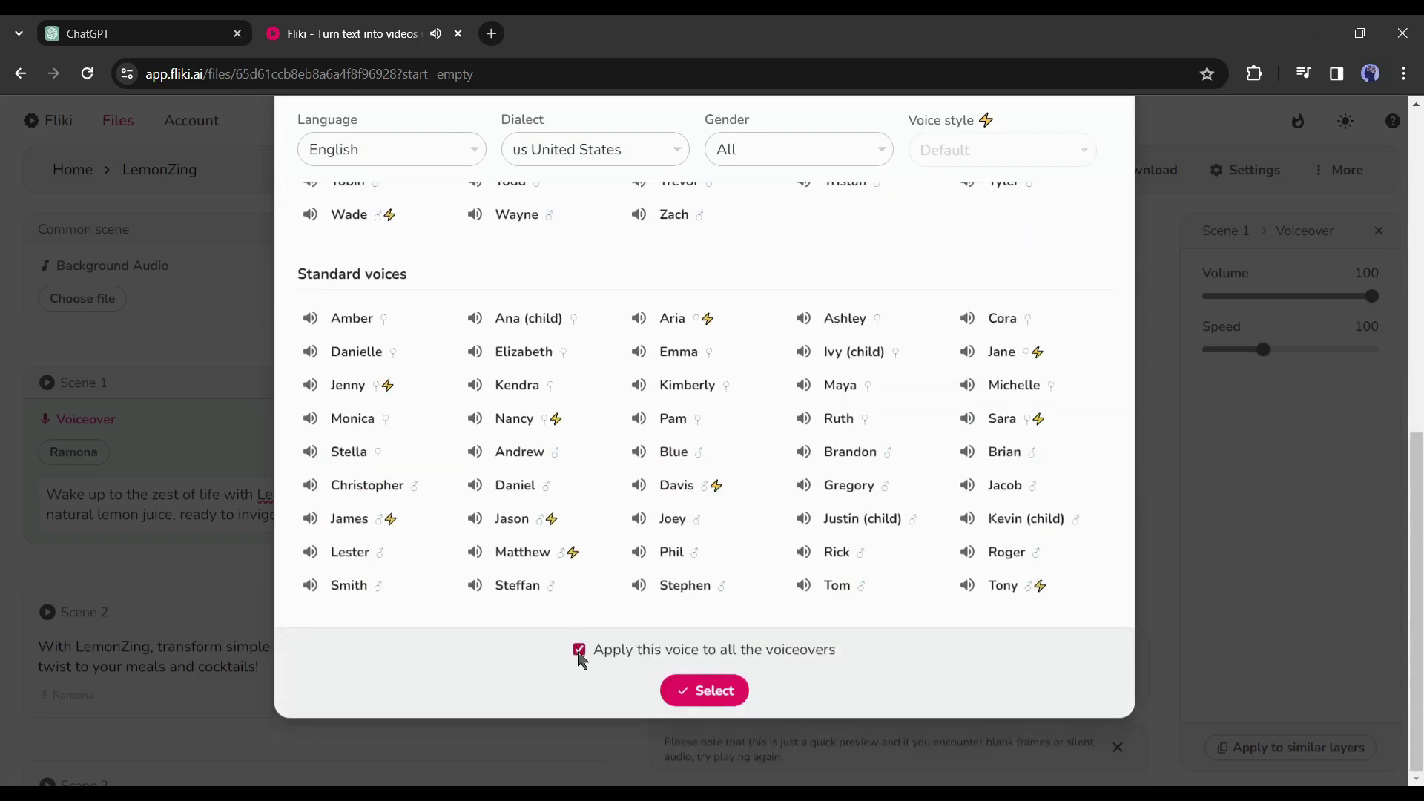
pyautogui.click(705, 694)
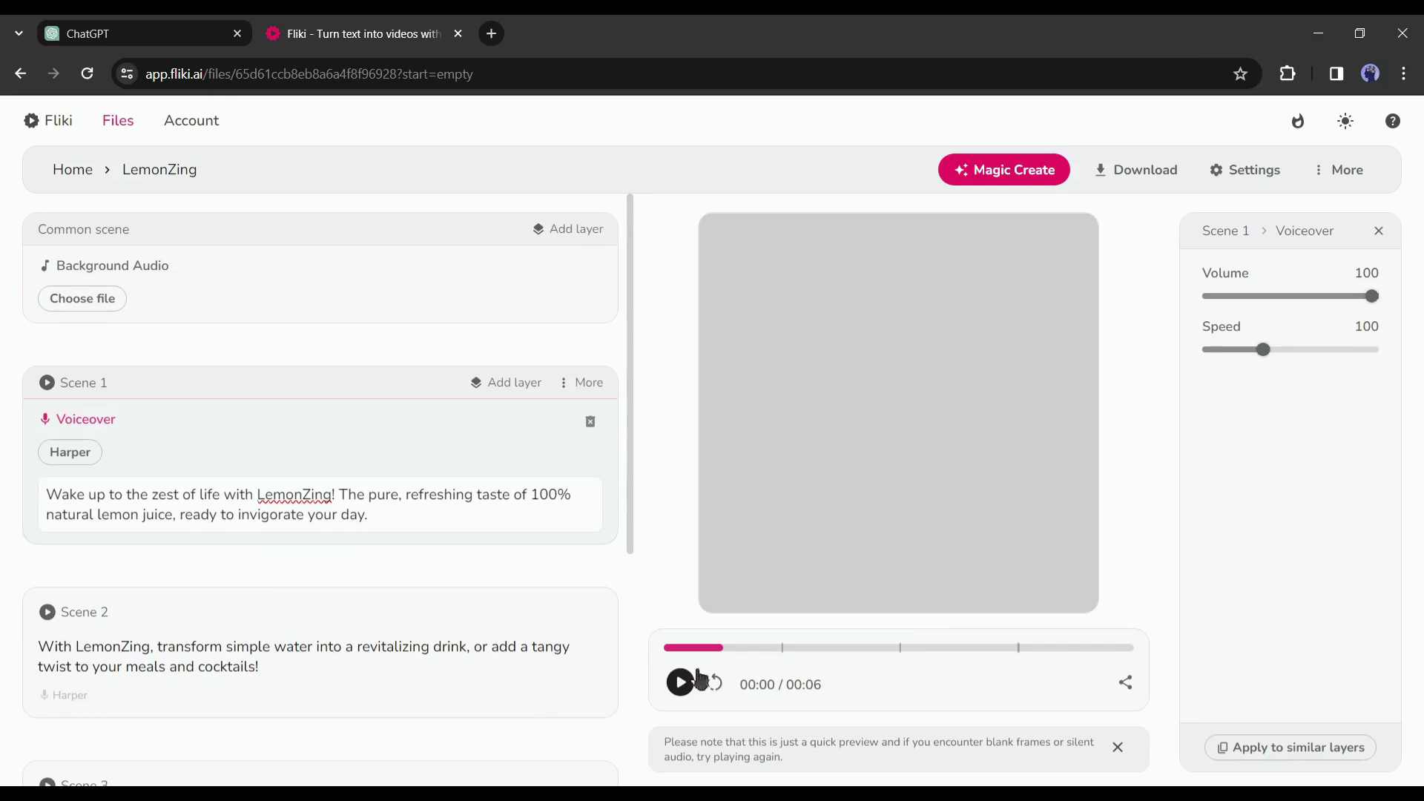
# Step: Preview the voiceover, then export and download it as lemonzing.mp3
pyautogui.click(686, 686)
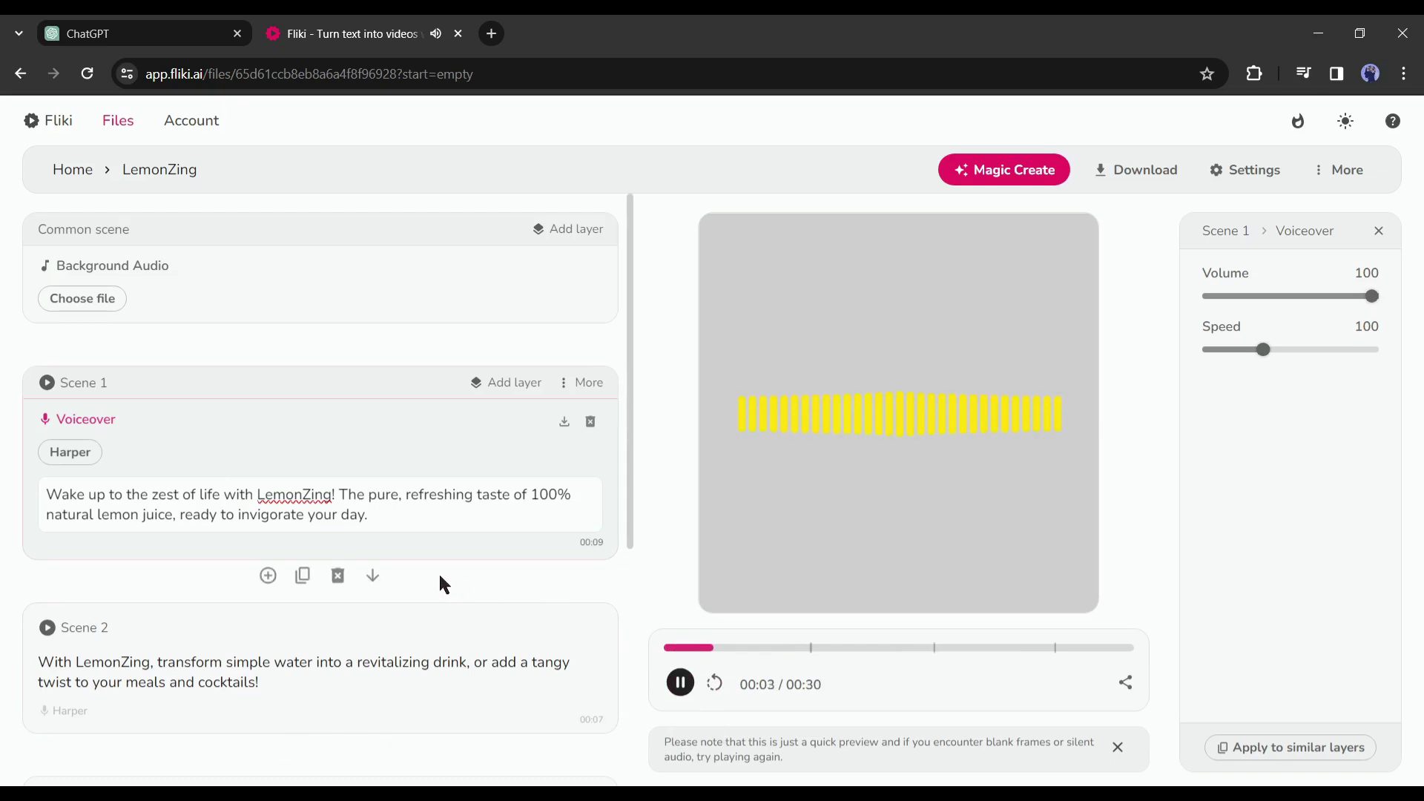
pyautogui.click(761, 649)
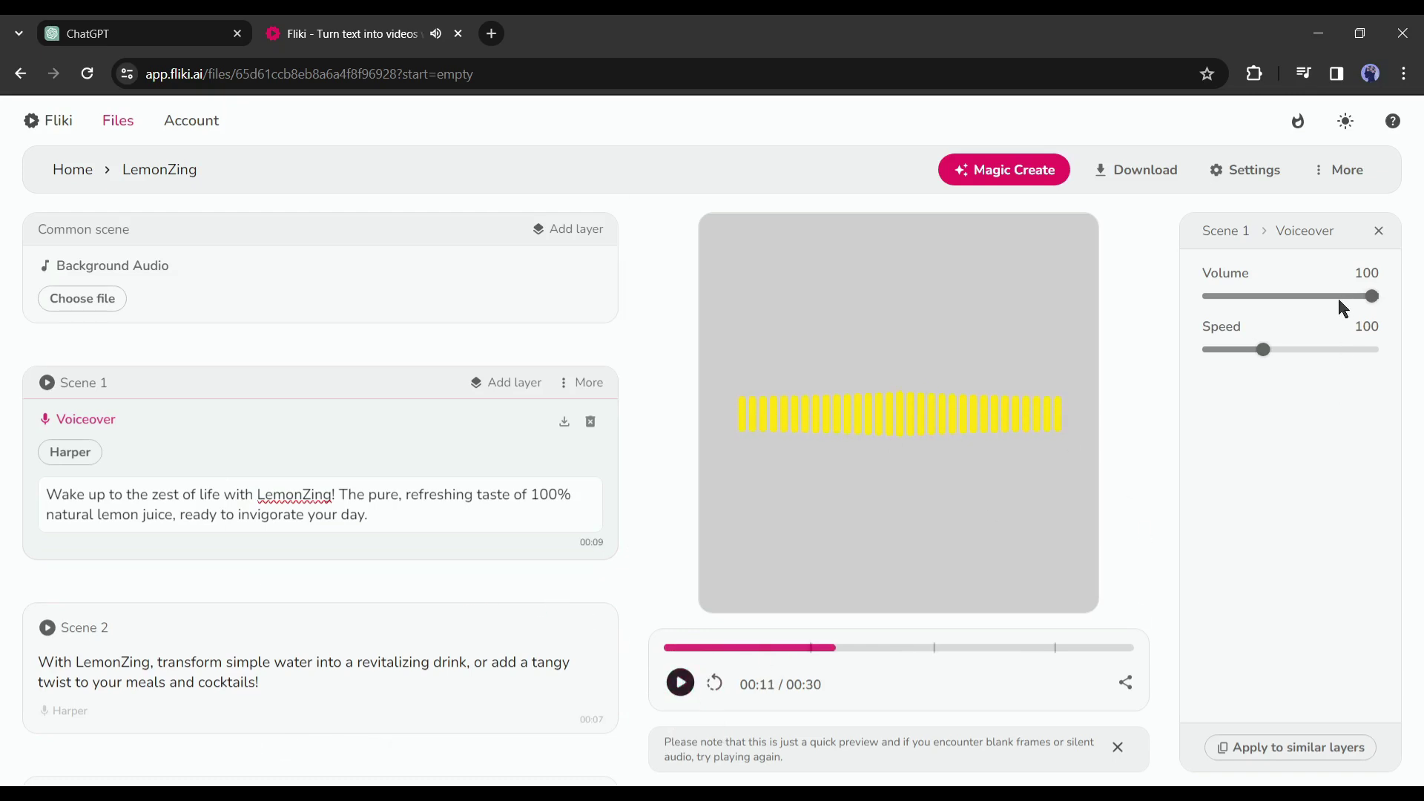
pyautogui.click(1133, 170)
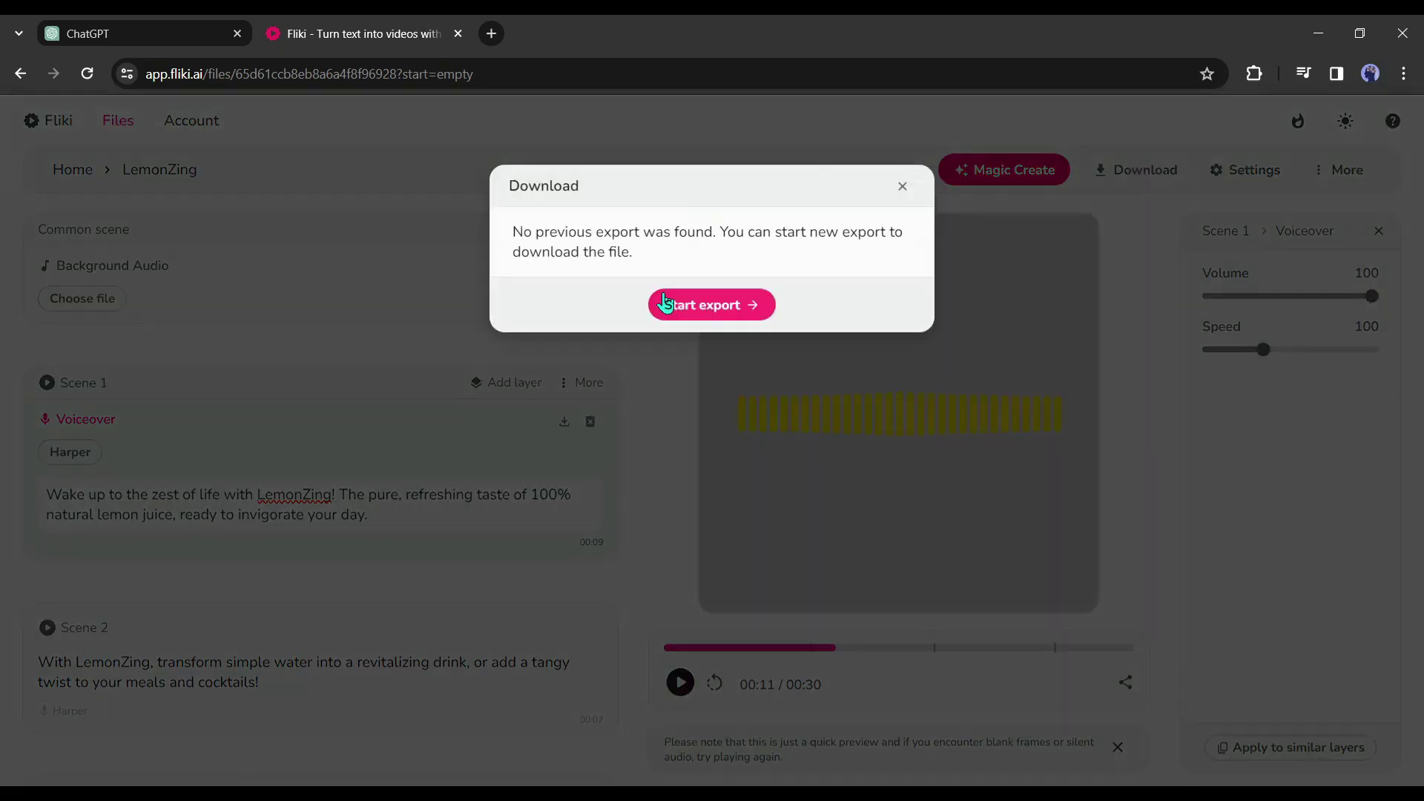
pyautogui.click(665, 302)
pyautogui.click(679, 264)
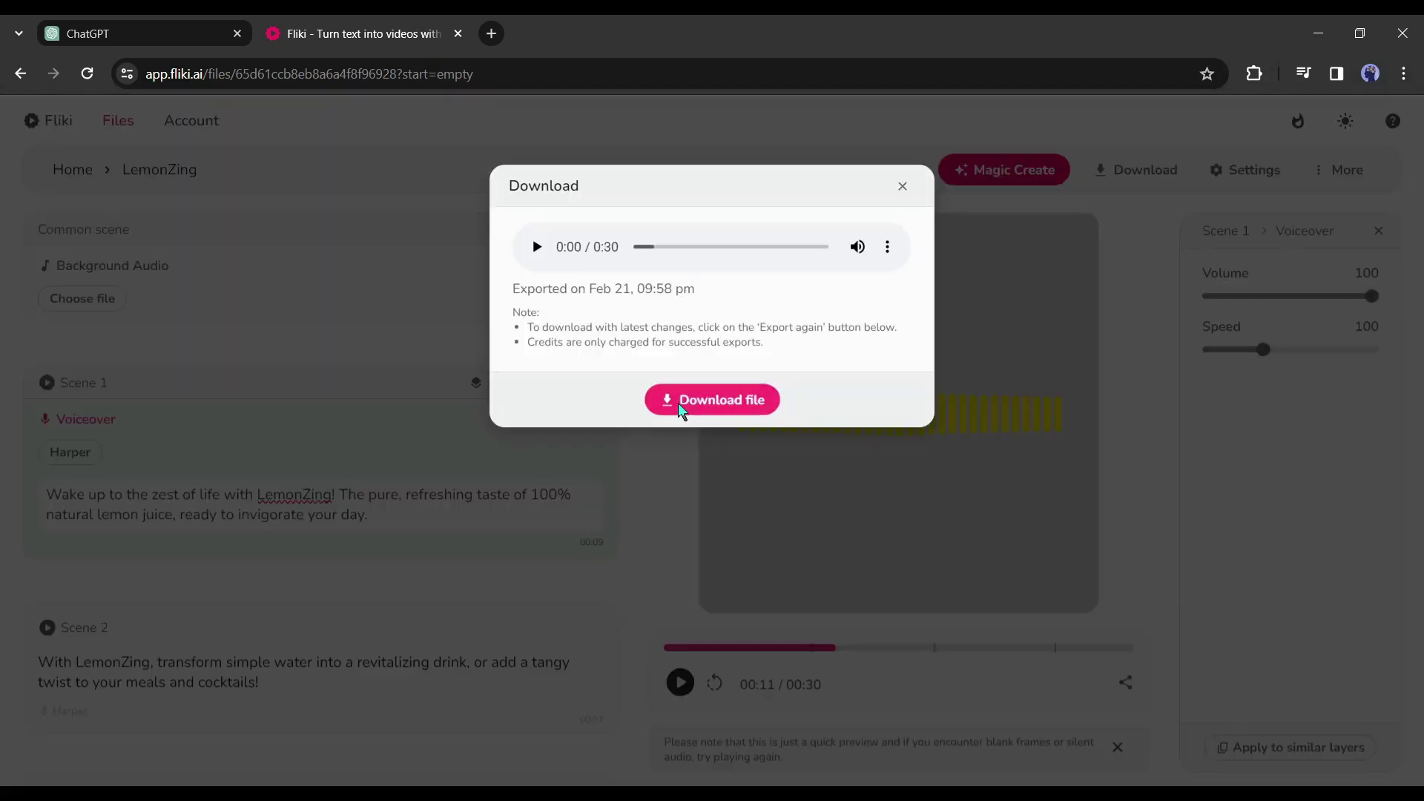
pyautogui.click(679, 409)
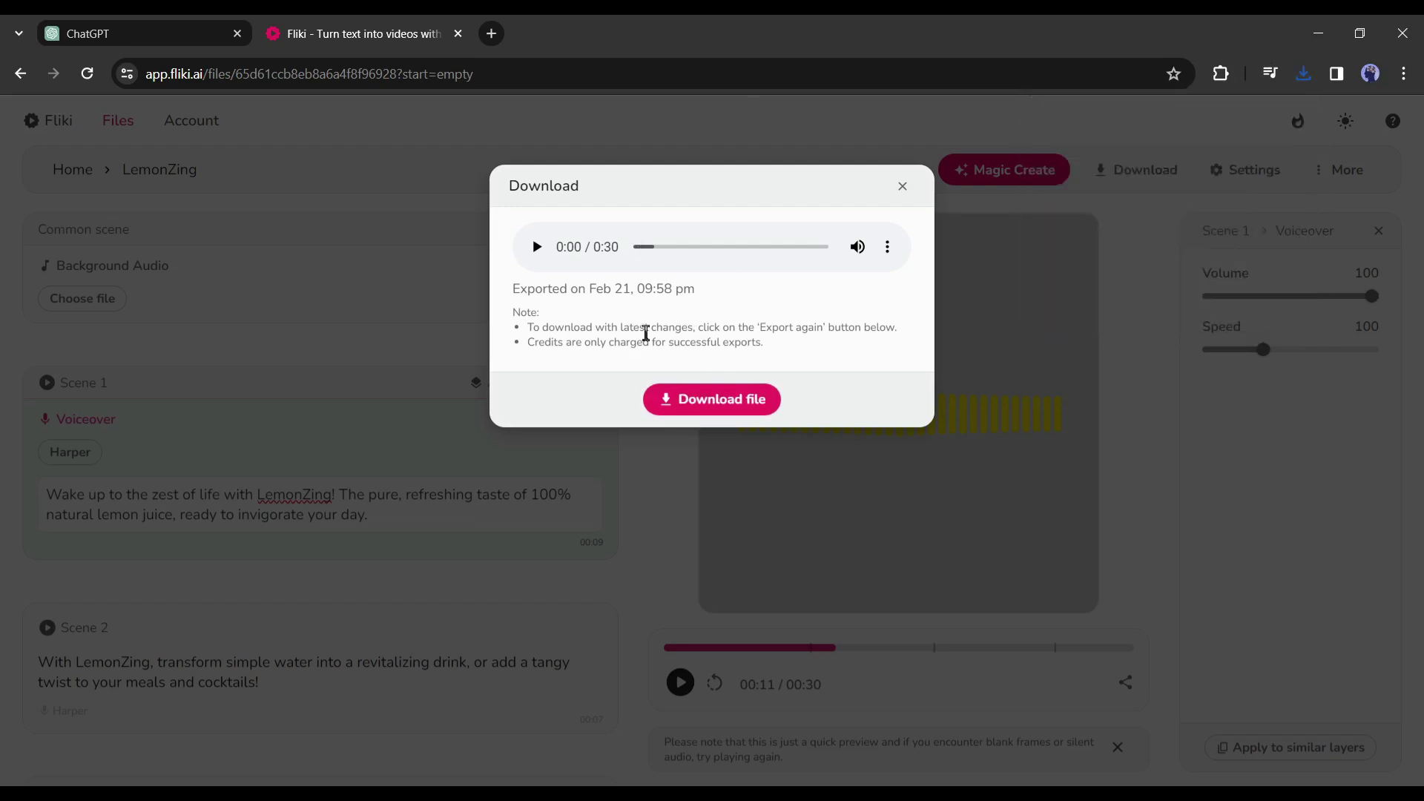
pyautogui.click(903, 189)
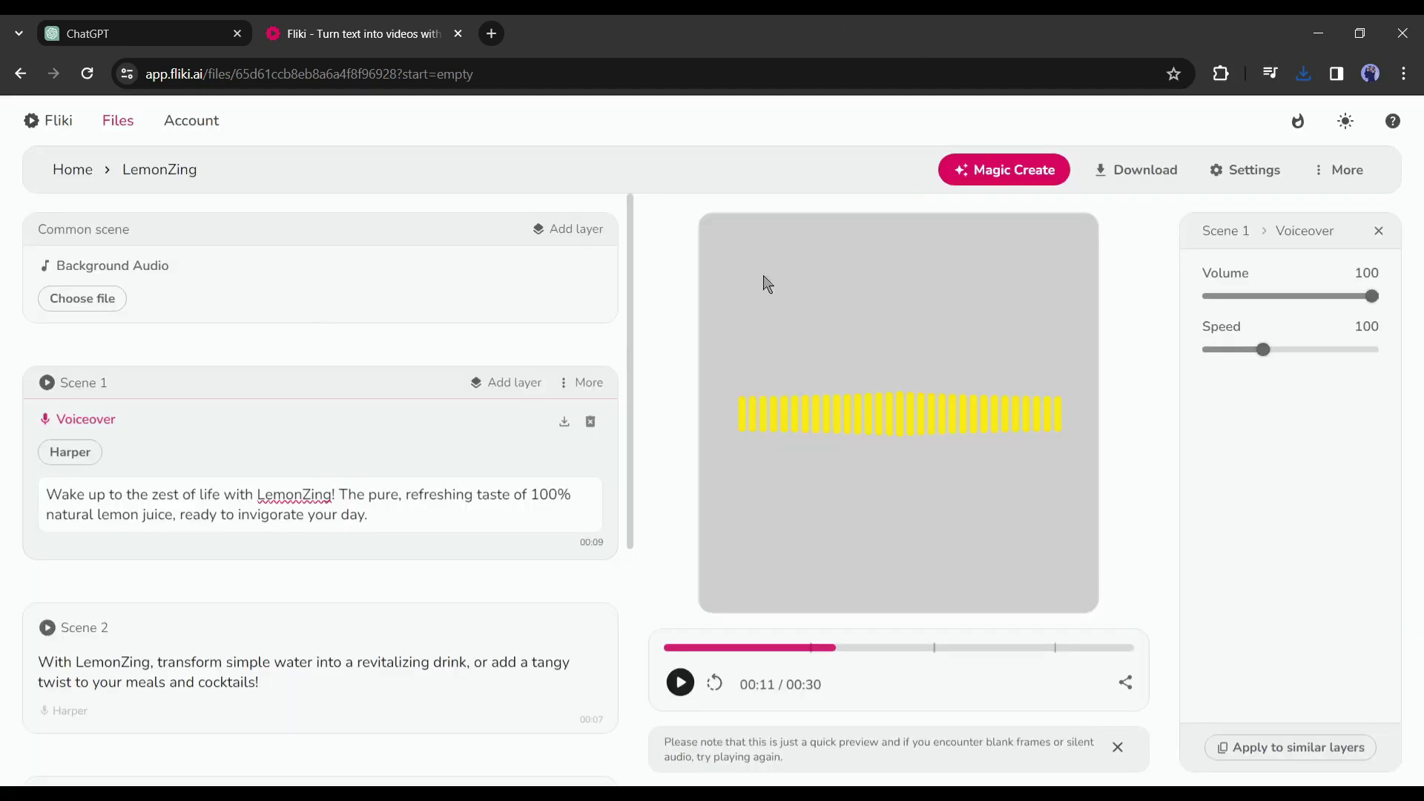
pyautogui.click(168, 22)
pyautogui.scroll(10, 519, 416)
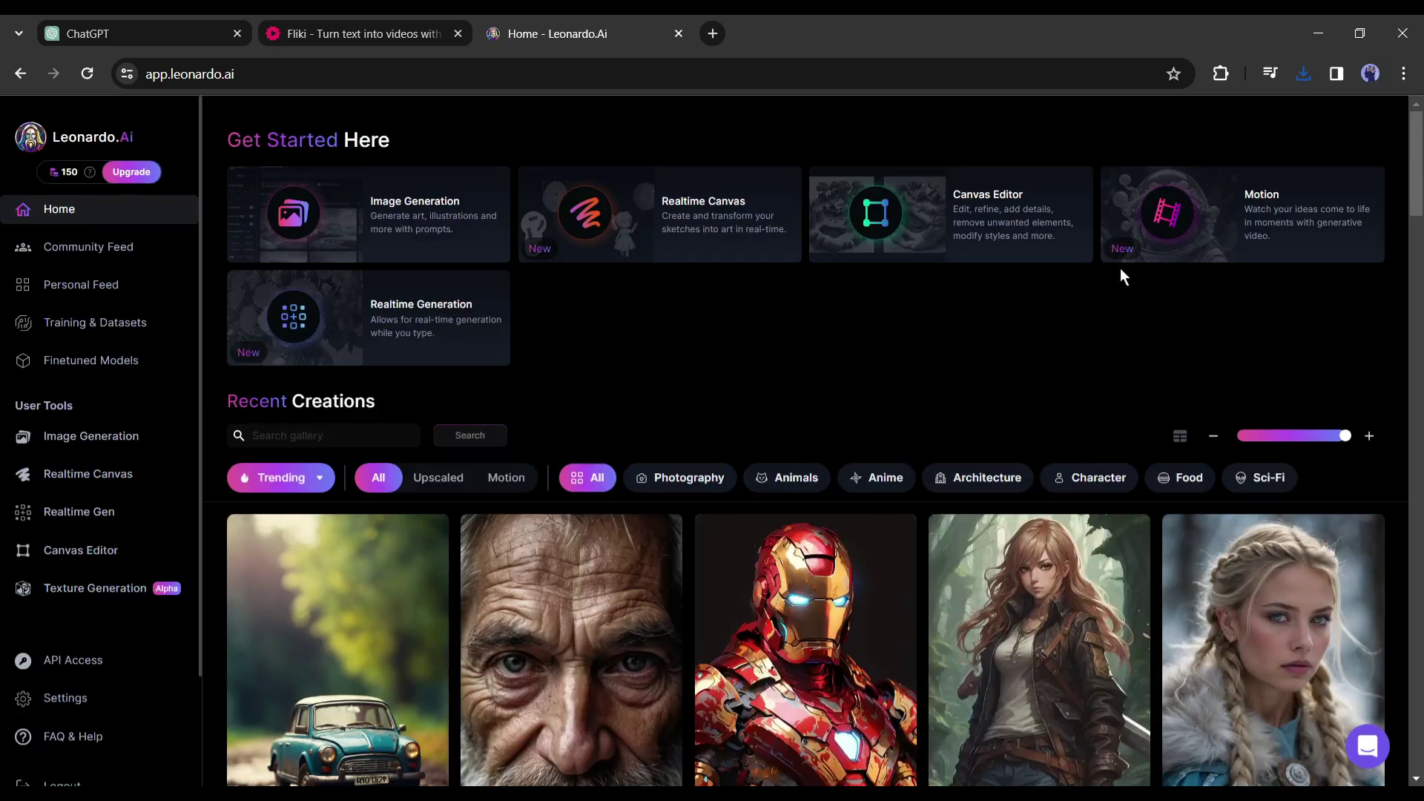
# Step: In Image Generation, replace the sample prompt with the ChatGPT kitchen scene description
pyautogui.click(420, 203)
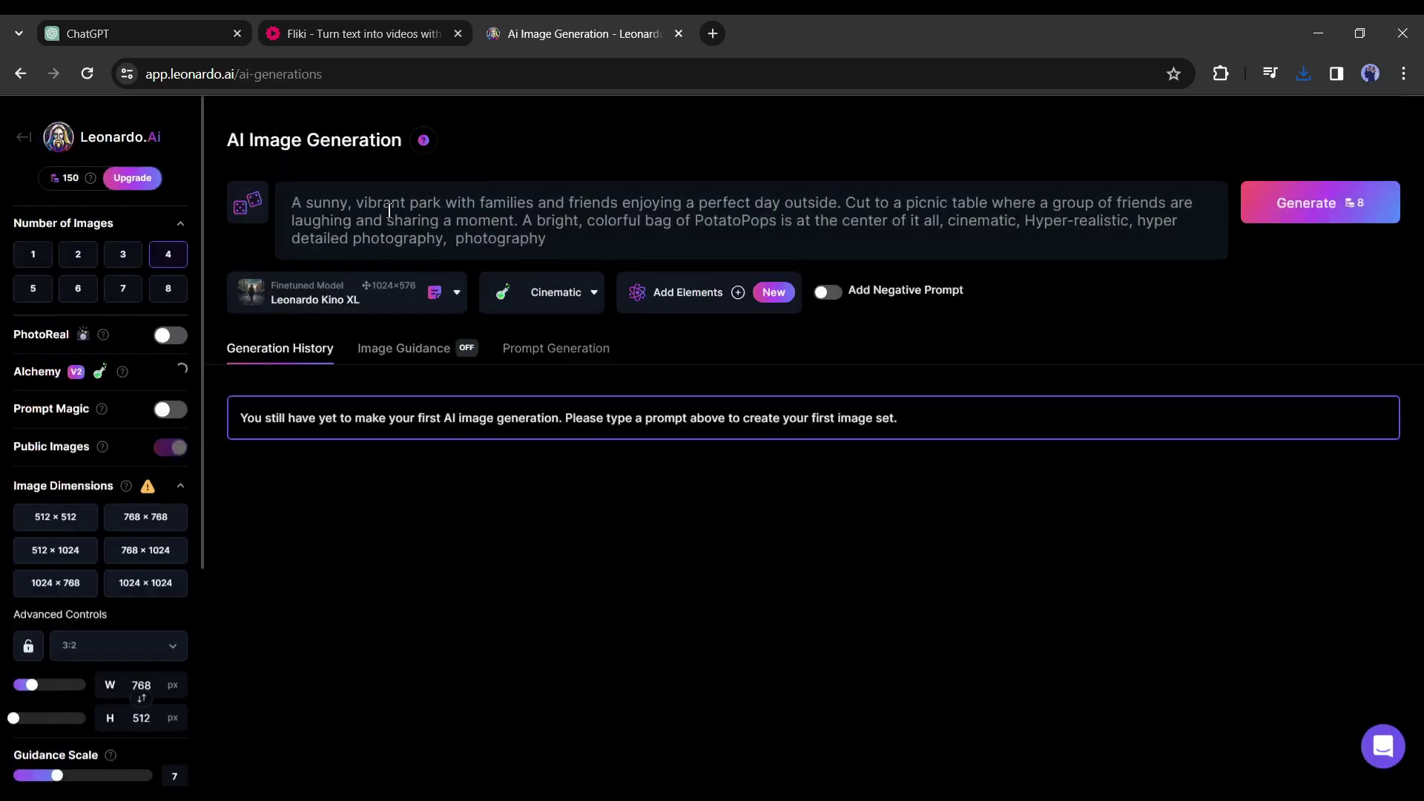
pyautogui.tripleClick(389, 208)
pyautogui.press('BackSpace')
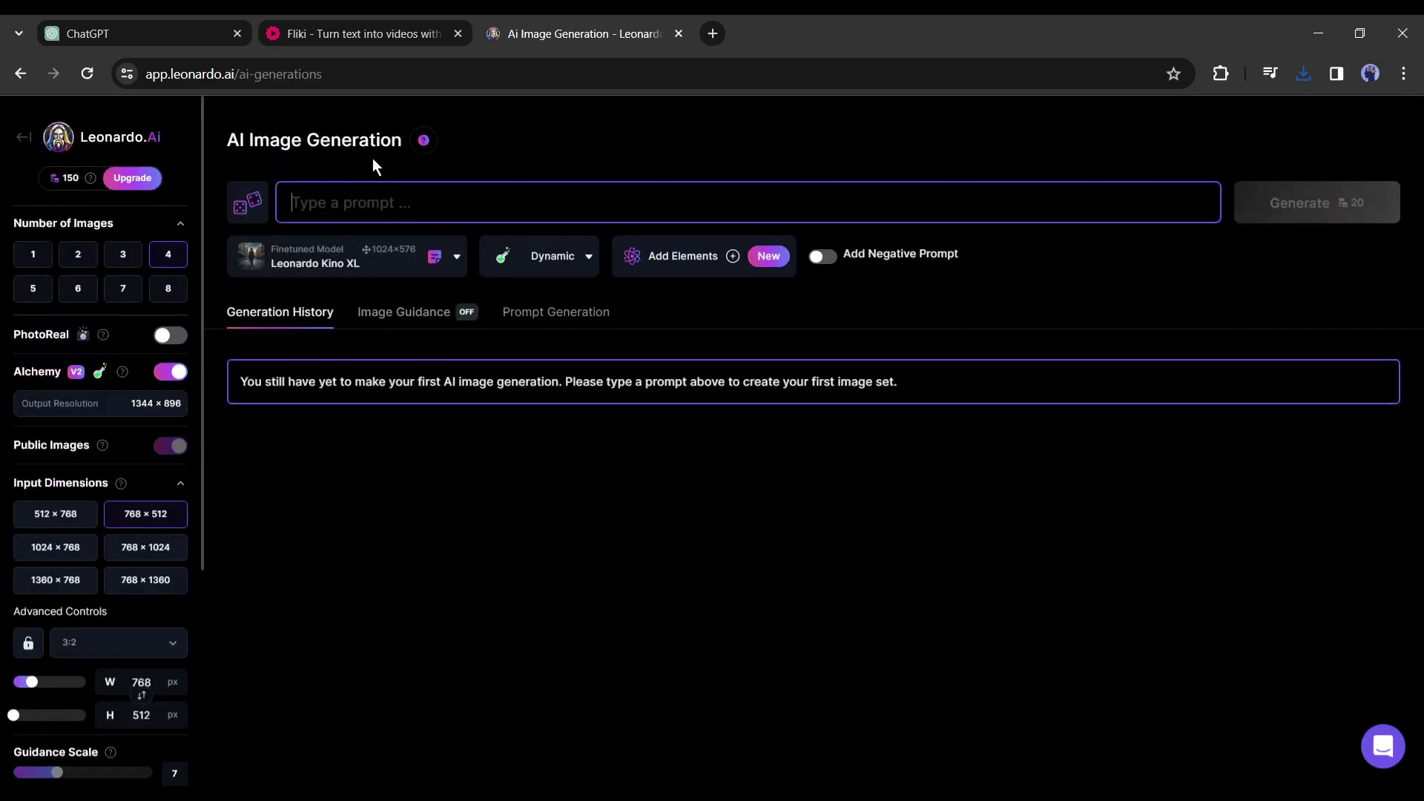
pyautogui.click(112, 16)
pyautogui.moveTo(457, 285); pyautogui.dragTo(653, 317)
pyautogui.hotkey('ctrl', 'c')
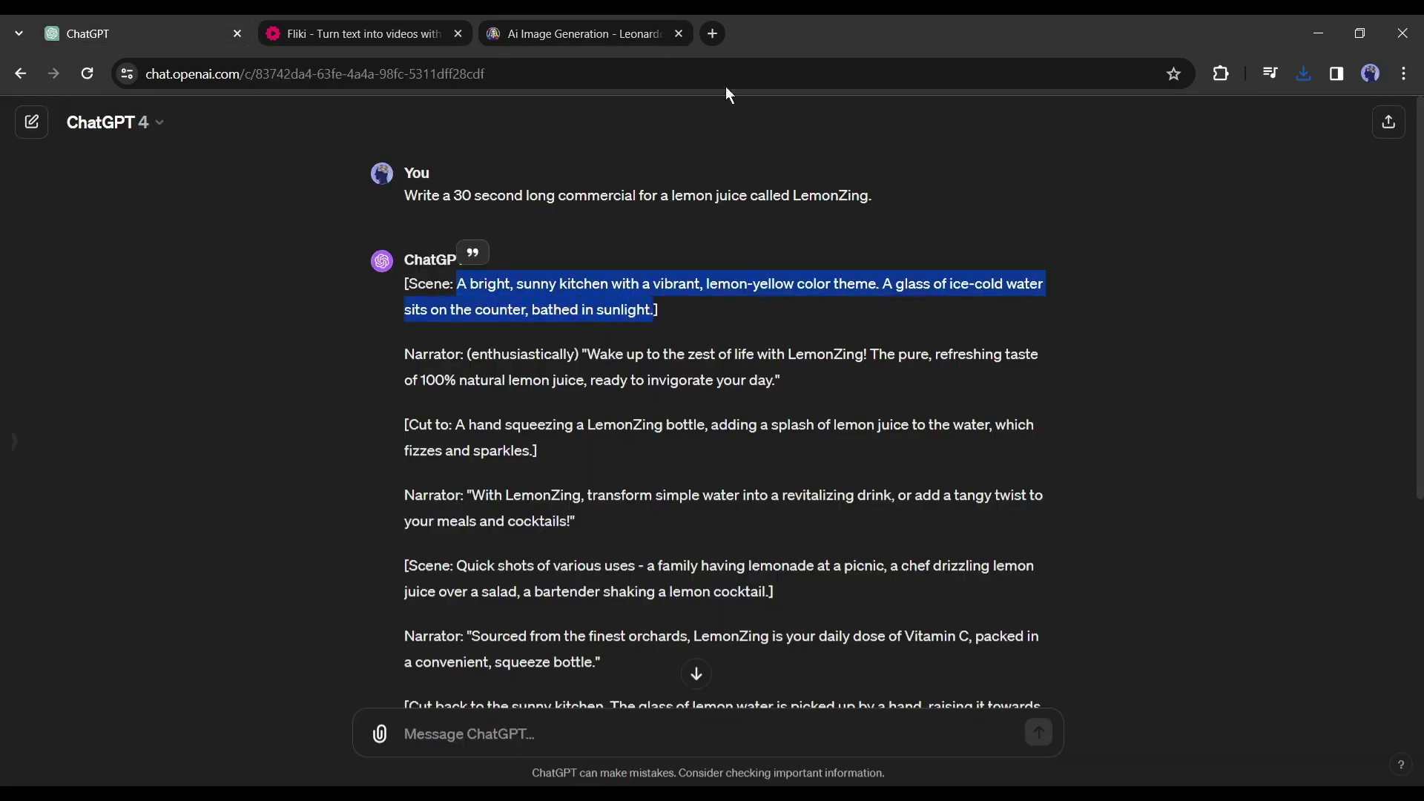
pyautogui.click(591, 22)
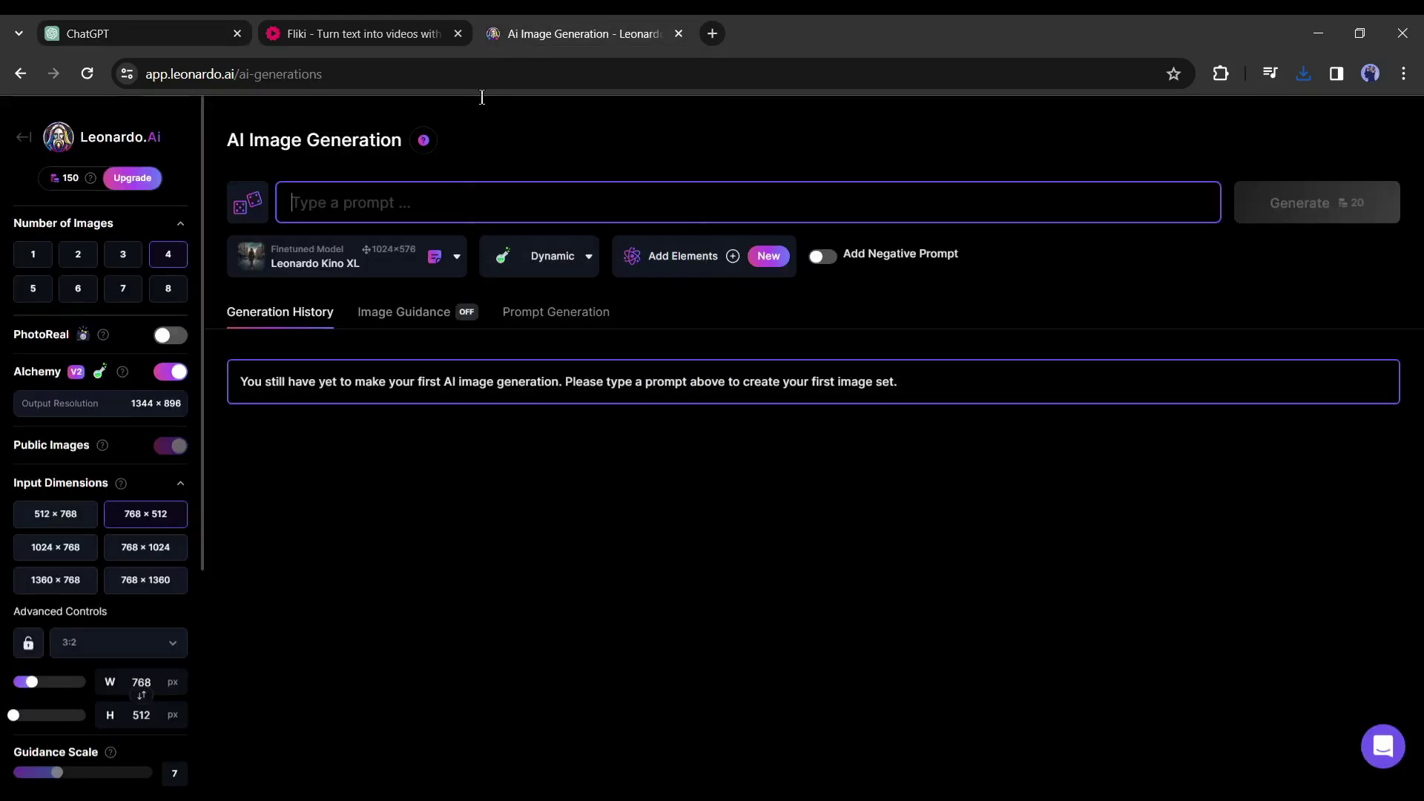
pyautogui.click(490, 210)
pyautogui.hotkey('ctrl', 'v')
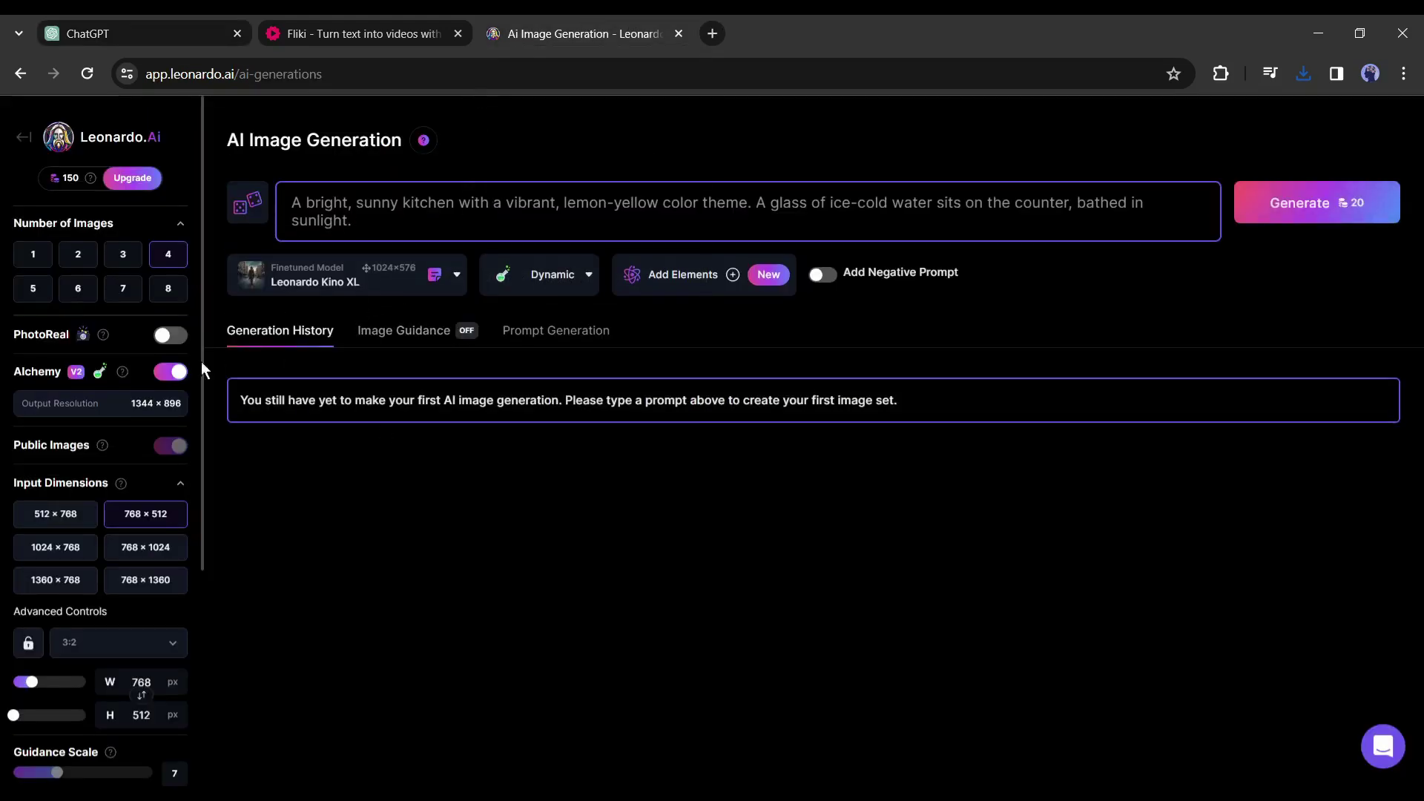
# Step: Keep the Leonardo Kino XL model, set aspect ratio 16:9, and generate four kitchen images
pyautogui.click(338, 290)
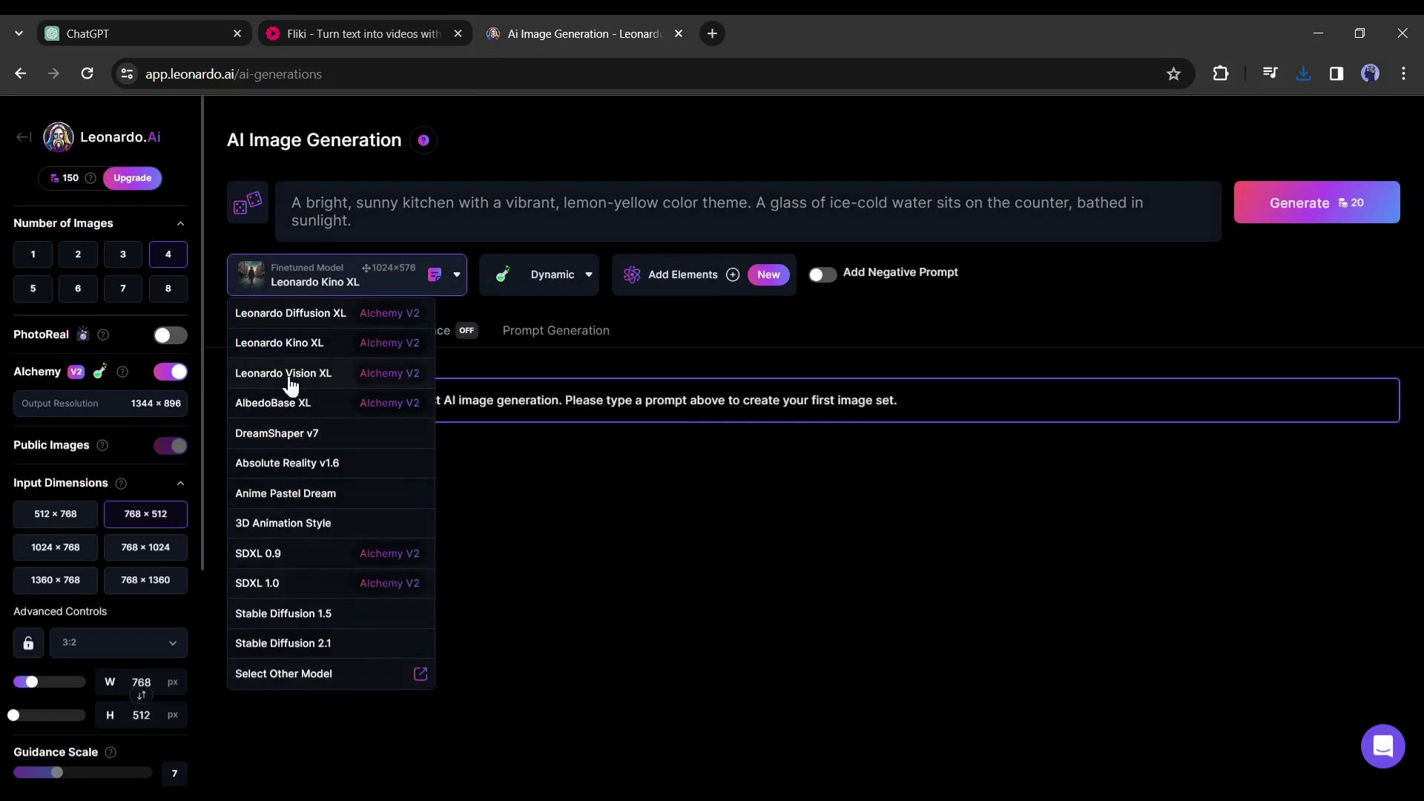
pyautogui.click(307, 347)
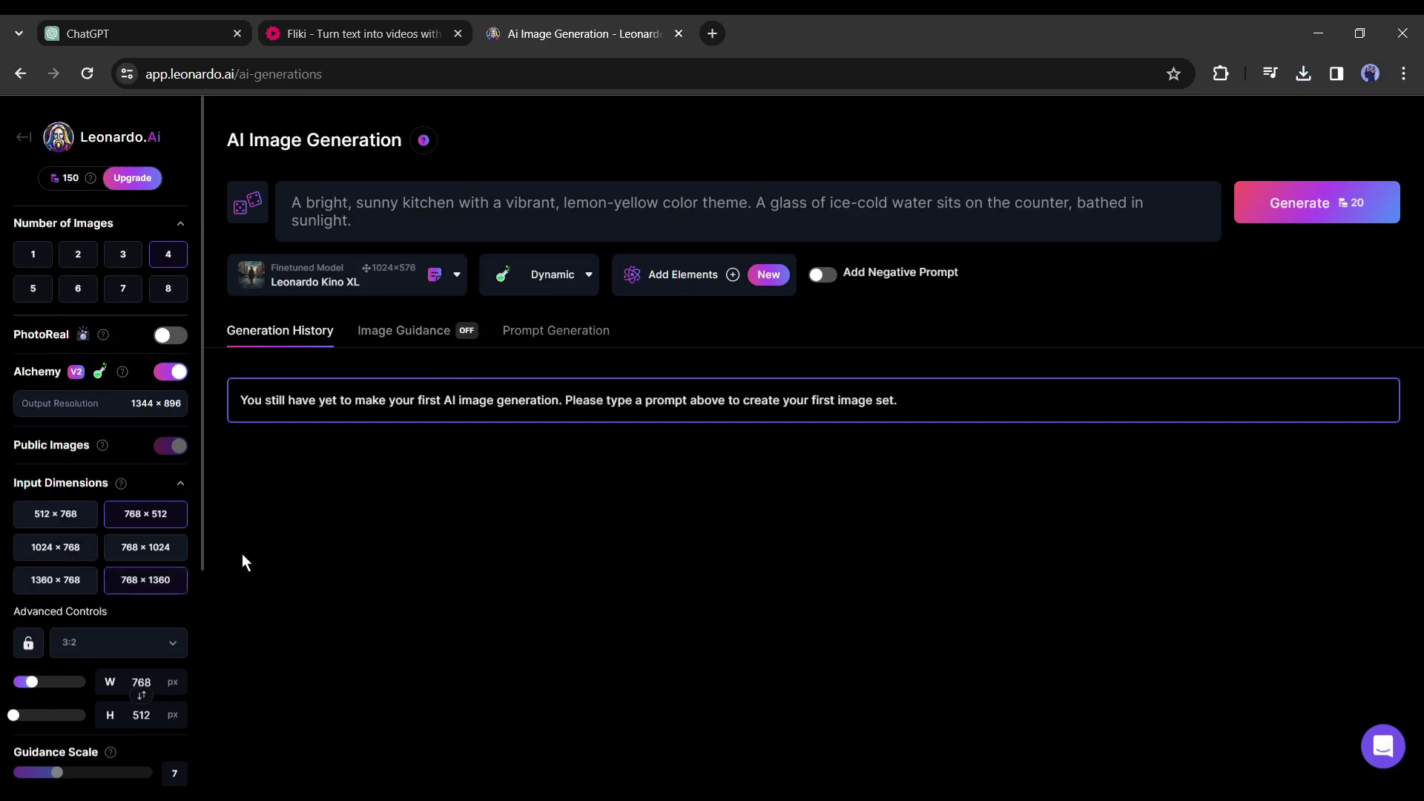
pyautogui.click(153, 648)
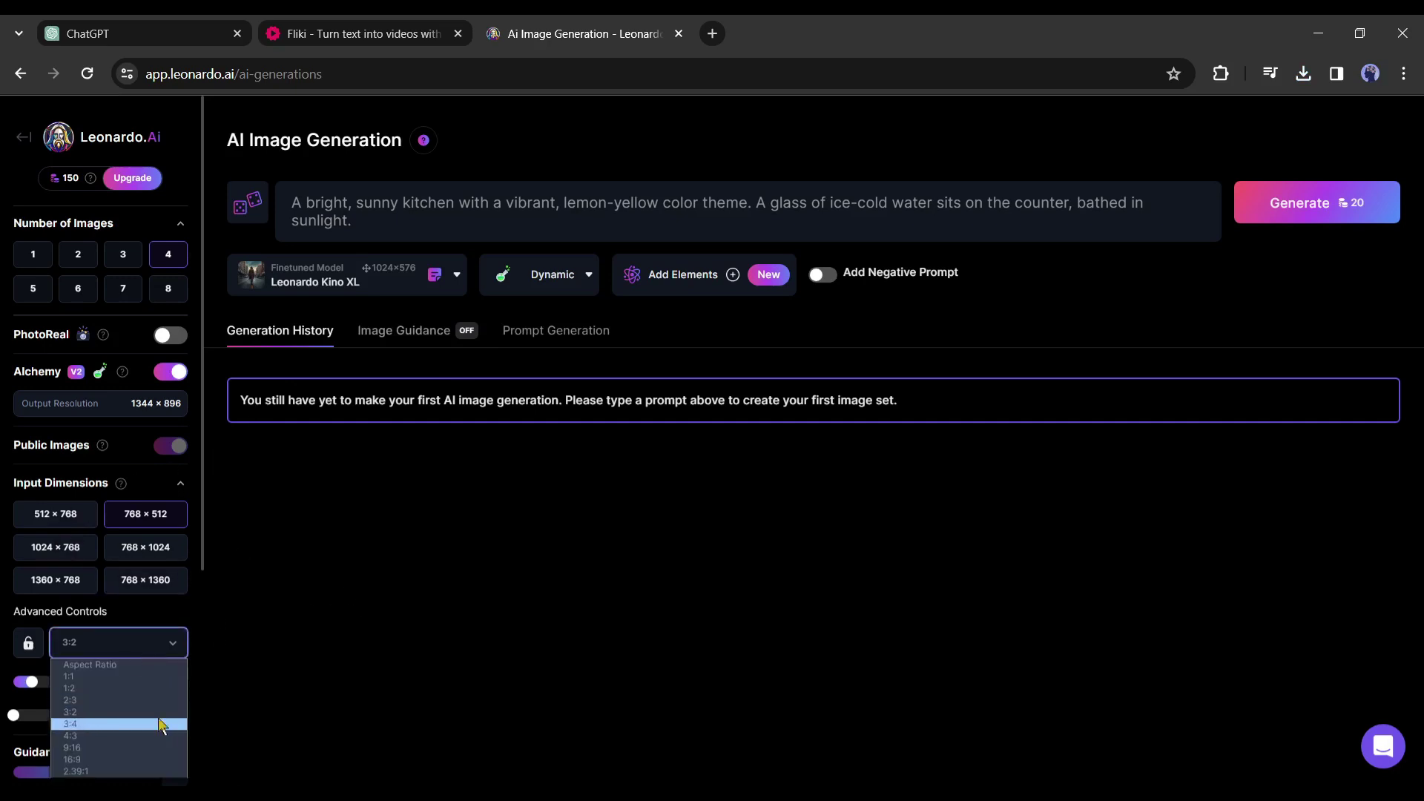
pyautogui.click(94, 759)
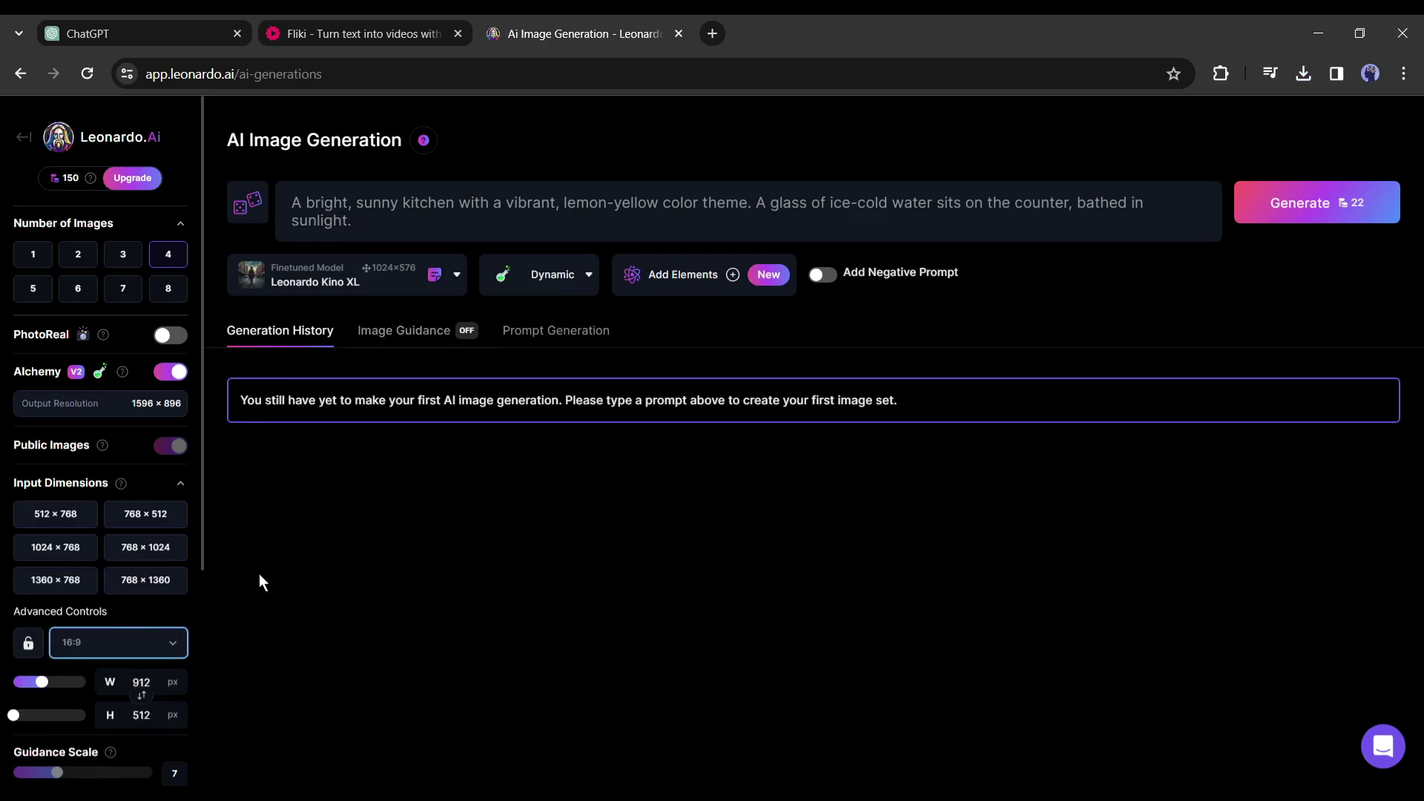
pyautogui.scroll(-4, 141, 699)
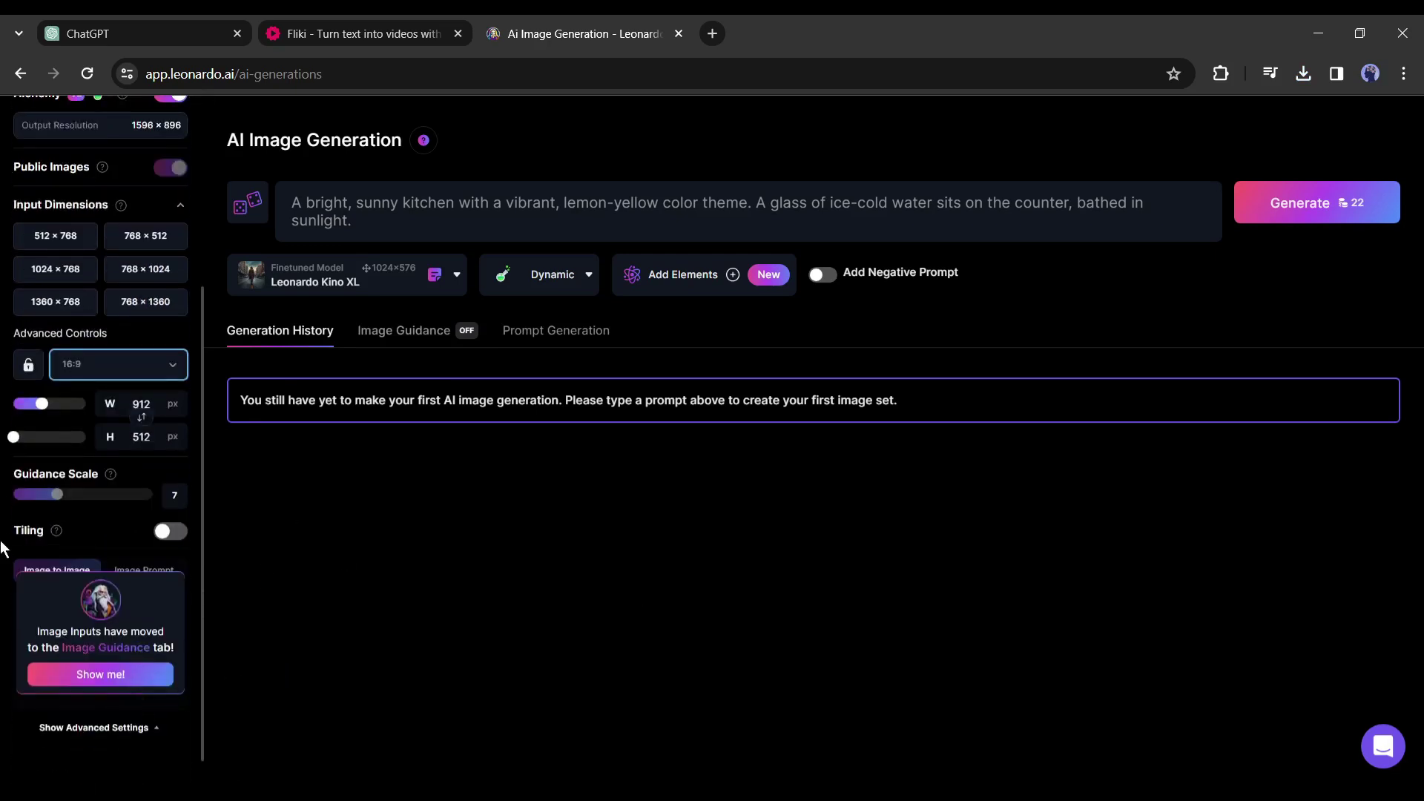
pyautogui.scroll(4, 8, 549)
pyautogui.click(1333, 208)
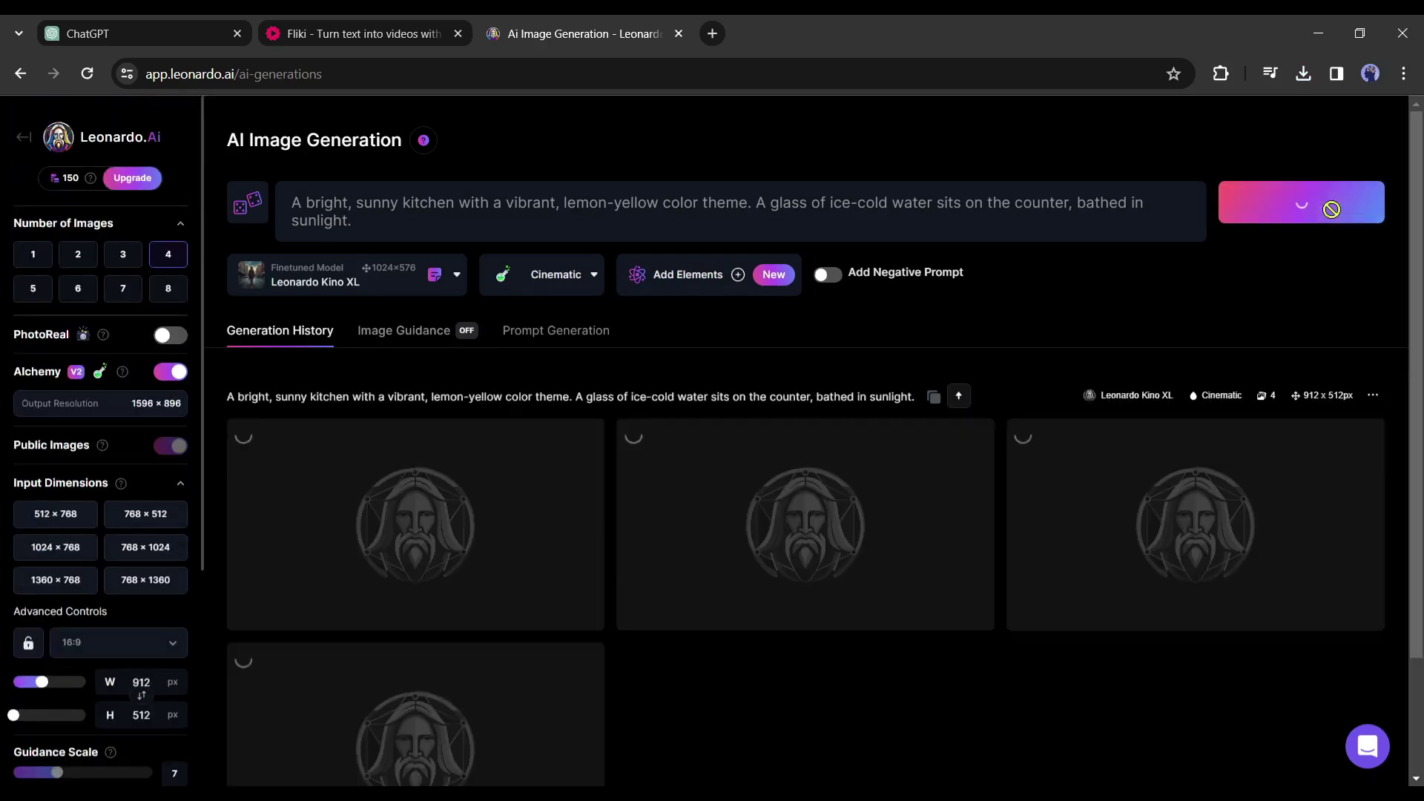
pyautogui.scroll(-1, 1028, 652)
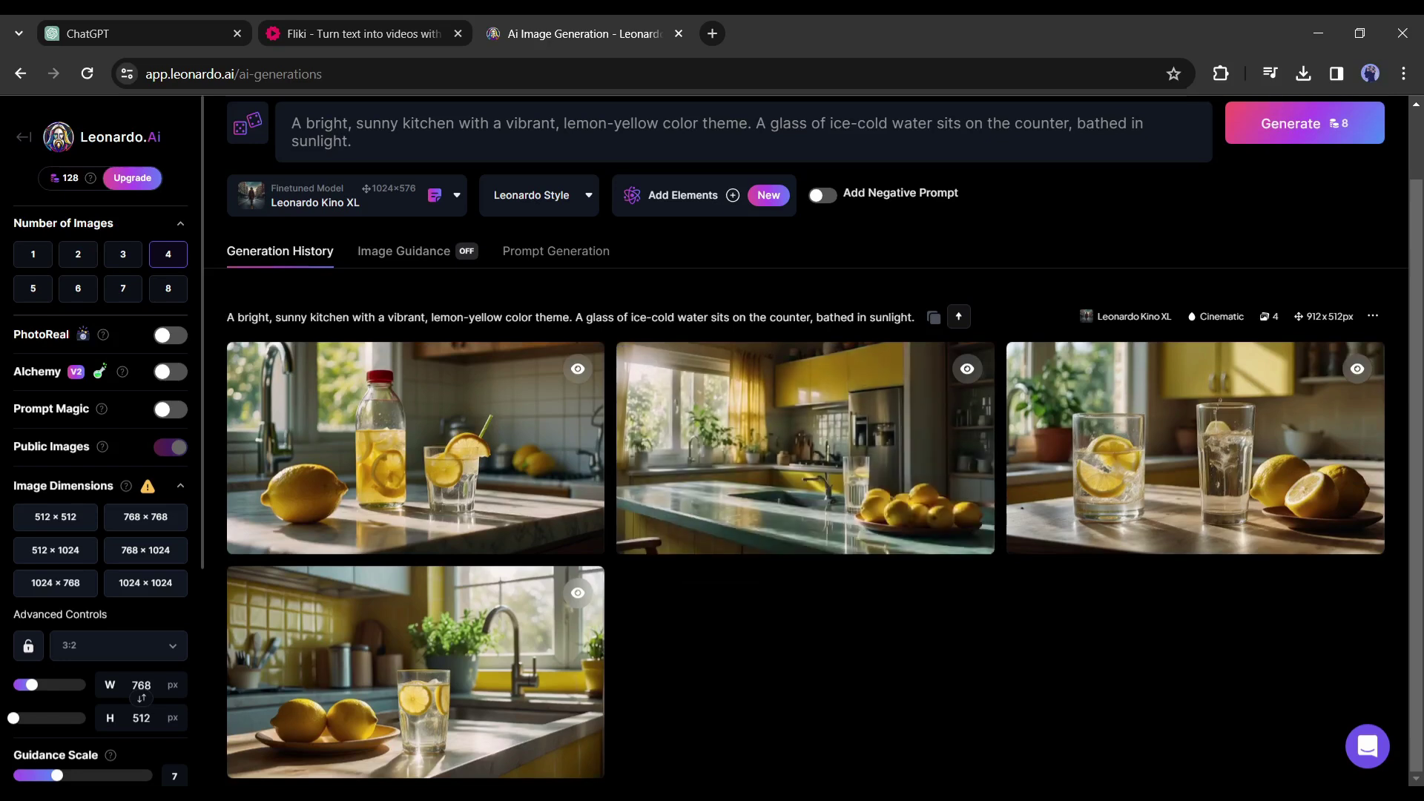
# Step: Inspect a kitchen image and select the hand-squeezing LemonZing scene description in ChatGPT
pyautogui.click(415, 415)
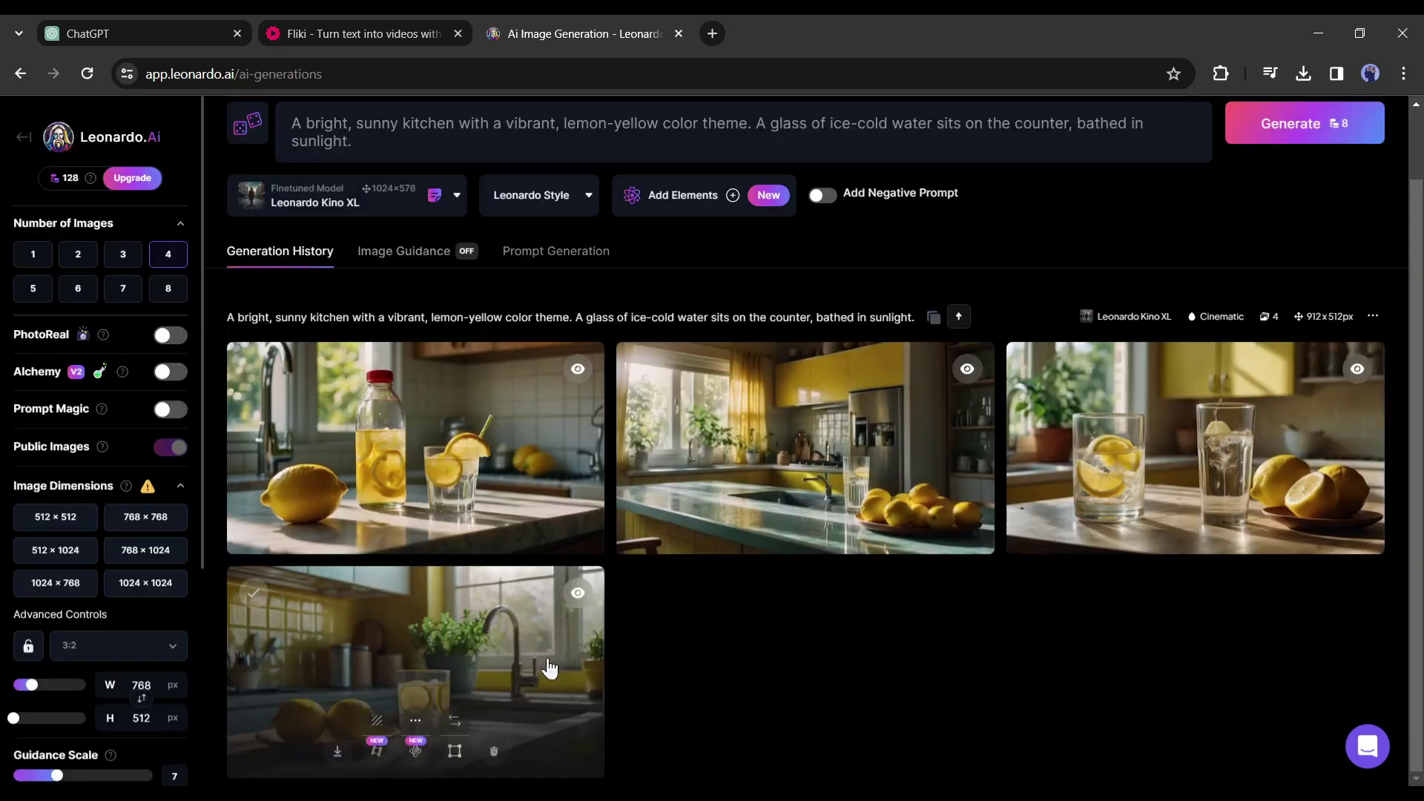
pyautogui.click(81, 26)
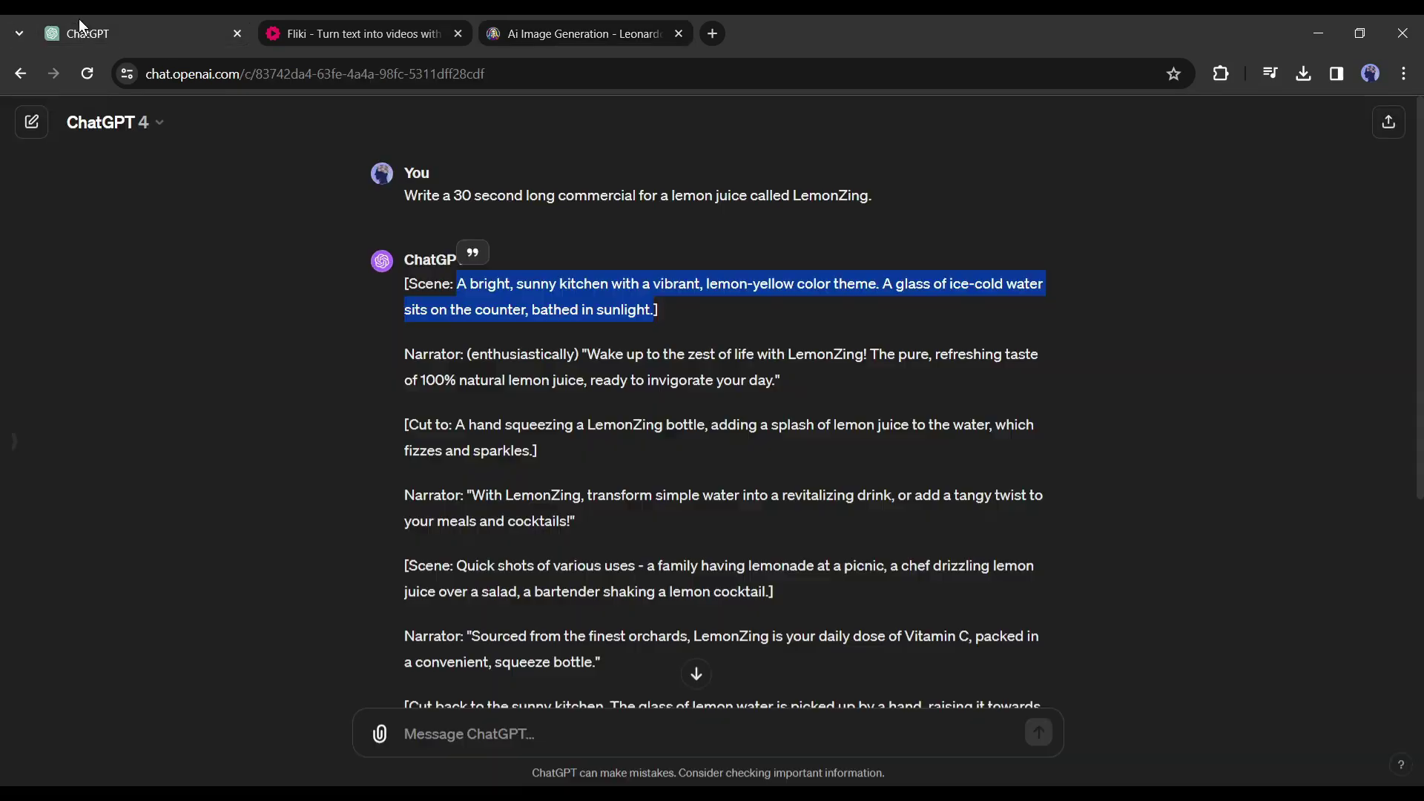
pyautogui.click(459, 428)
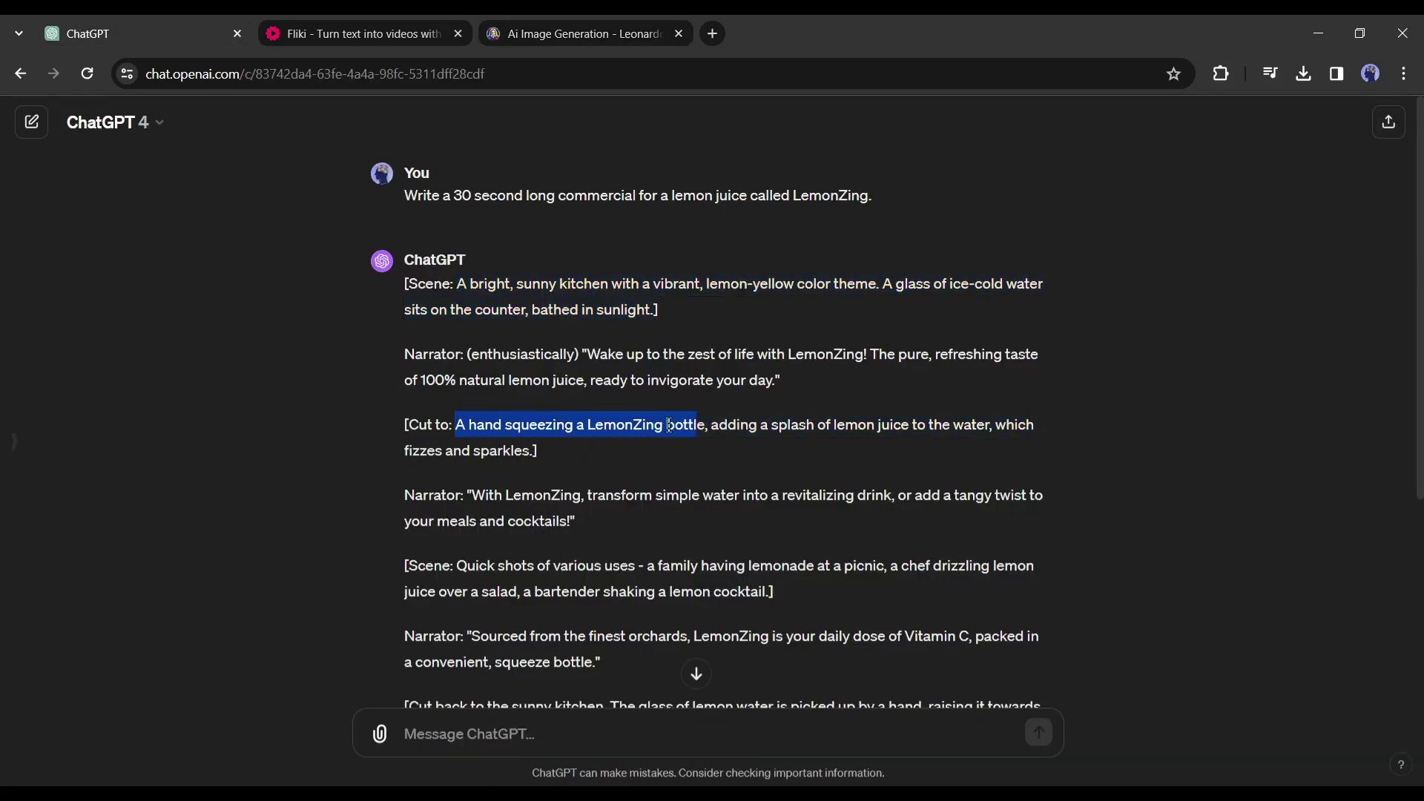
pyautogui.moveTo(669, 425); pyautogui.dragTo(532, 459)
pyautogui.click(593, 30)
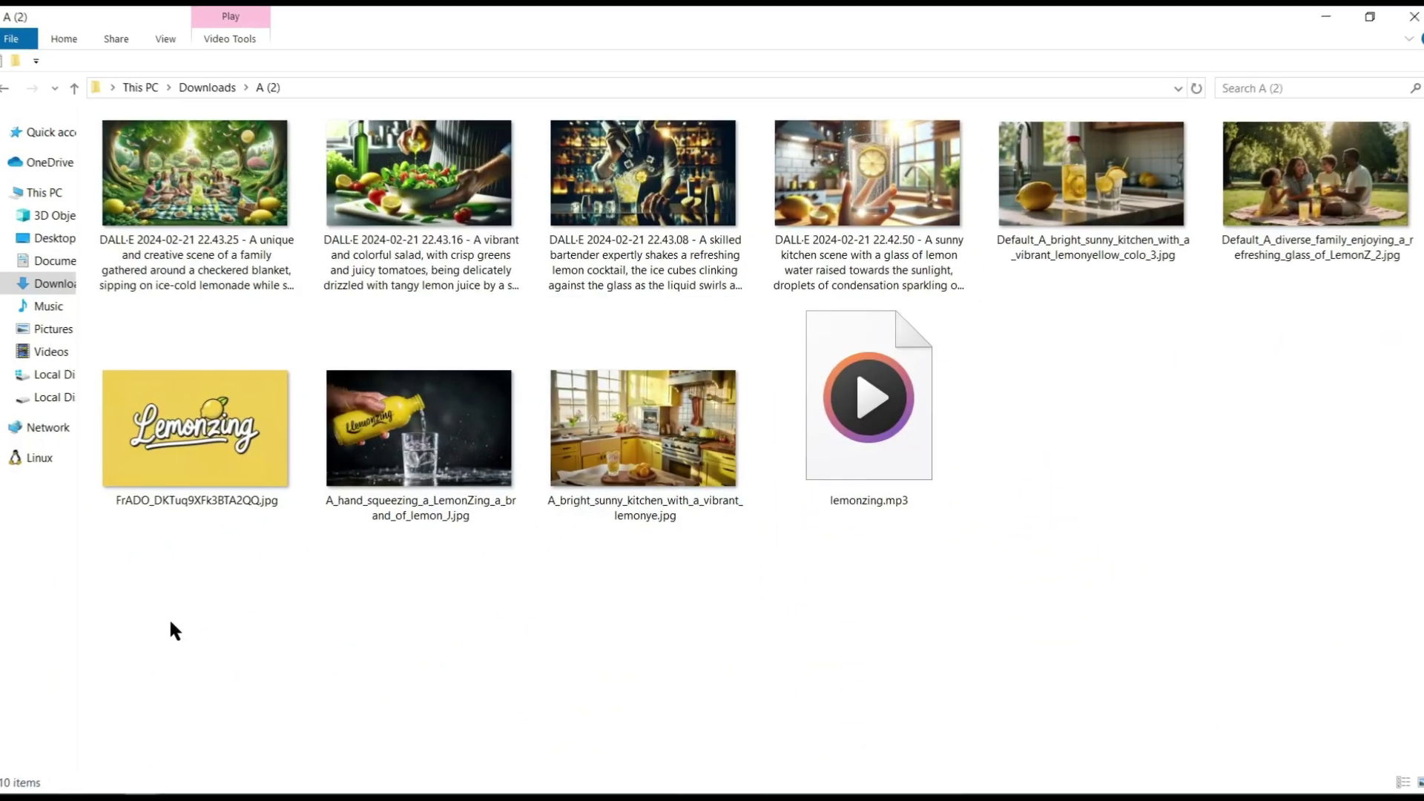
pyautogui.moveTo(181, 622); pyautogui.dragTo(1223, 341)
pyautogui.click(1187, 506)
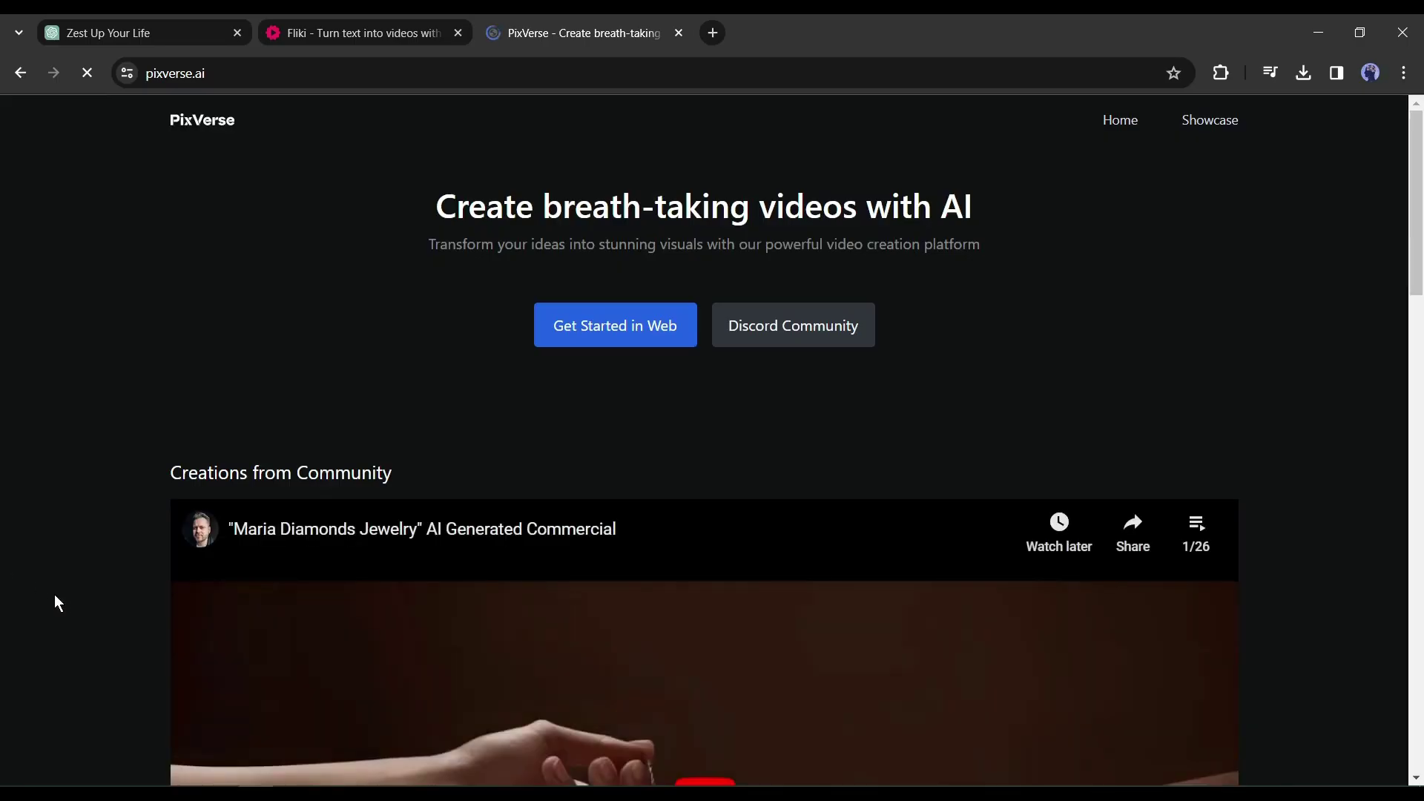
# Step: Start a new AI video on PixVerse to reach the text-to-video creation page
pyautogui.scroll(-3, 90, 532)
pyautogui.scroll(3, 4, 382)
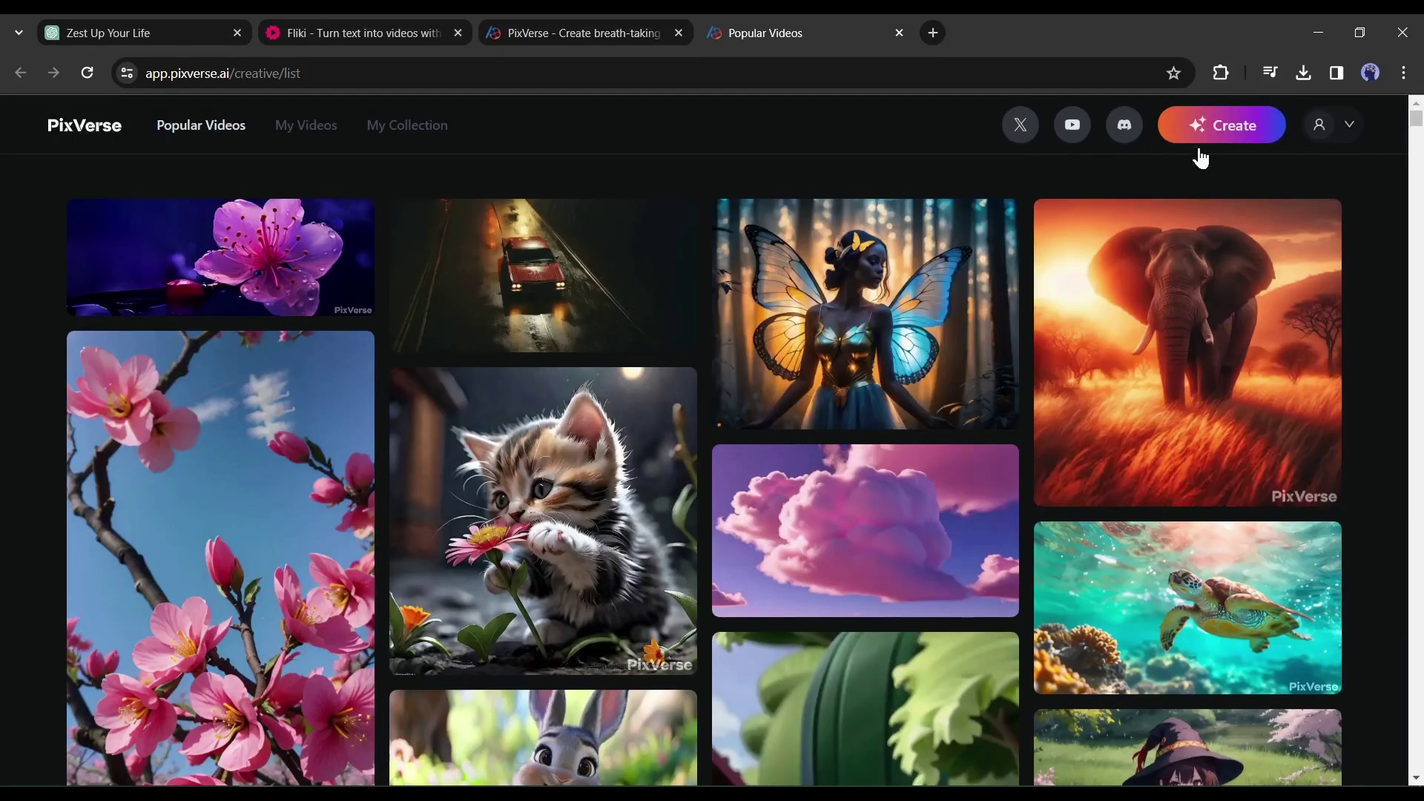
pyautogui.click(1217, 134)
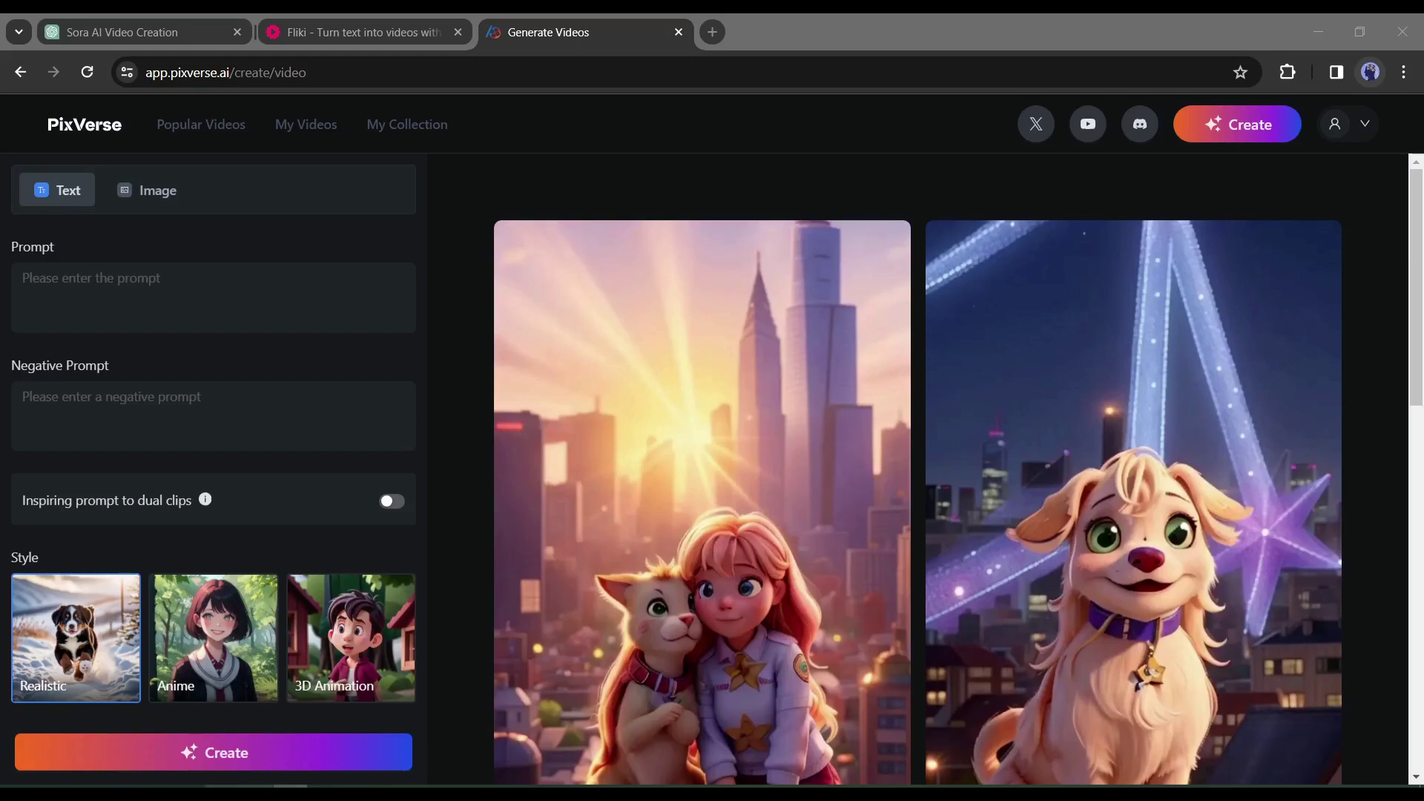
# Step: Switch to image-to-video and upload Image (6).jpg as the source image
pyautogui.click(797, 702)
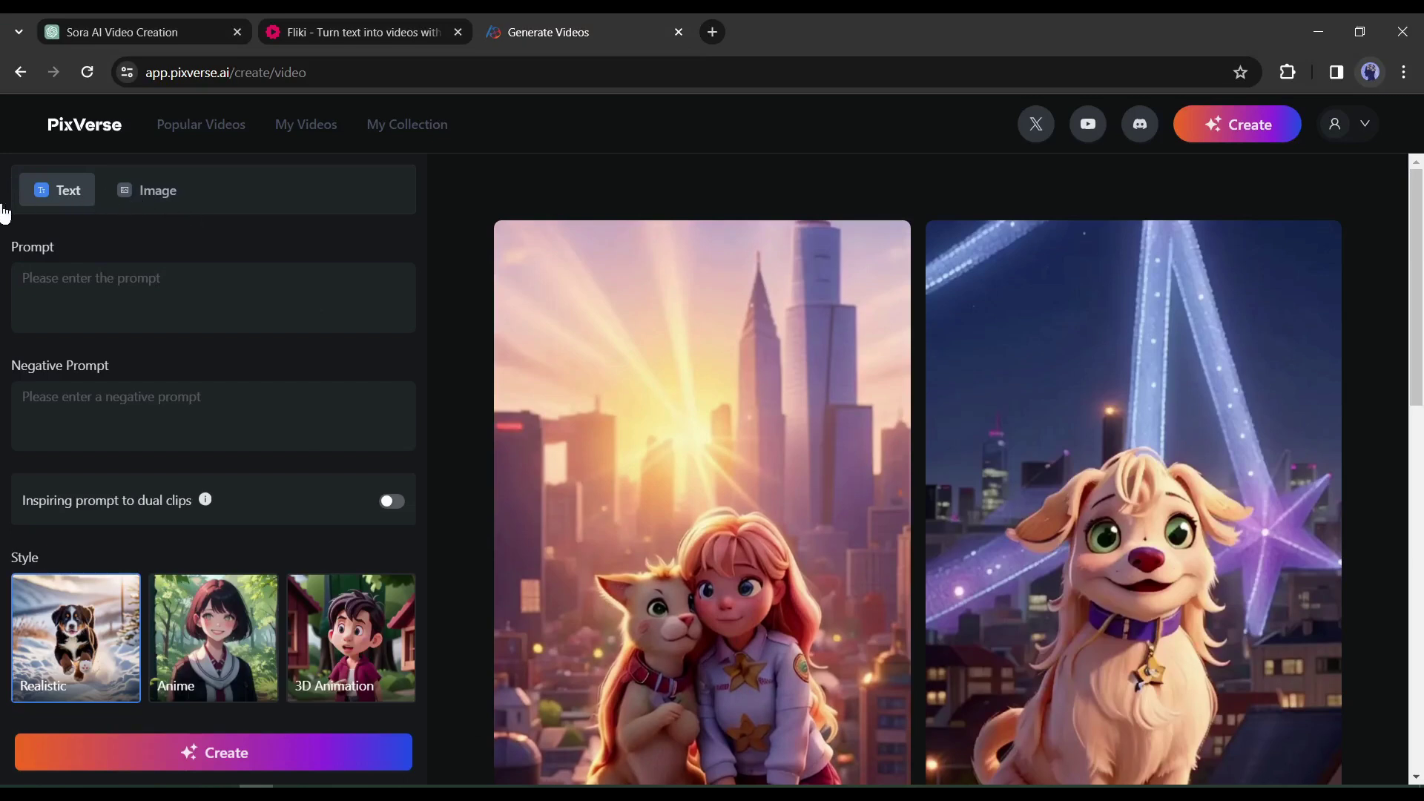
pyautogui.click(189, 190)
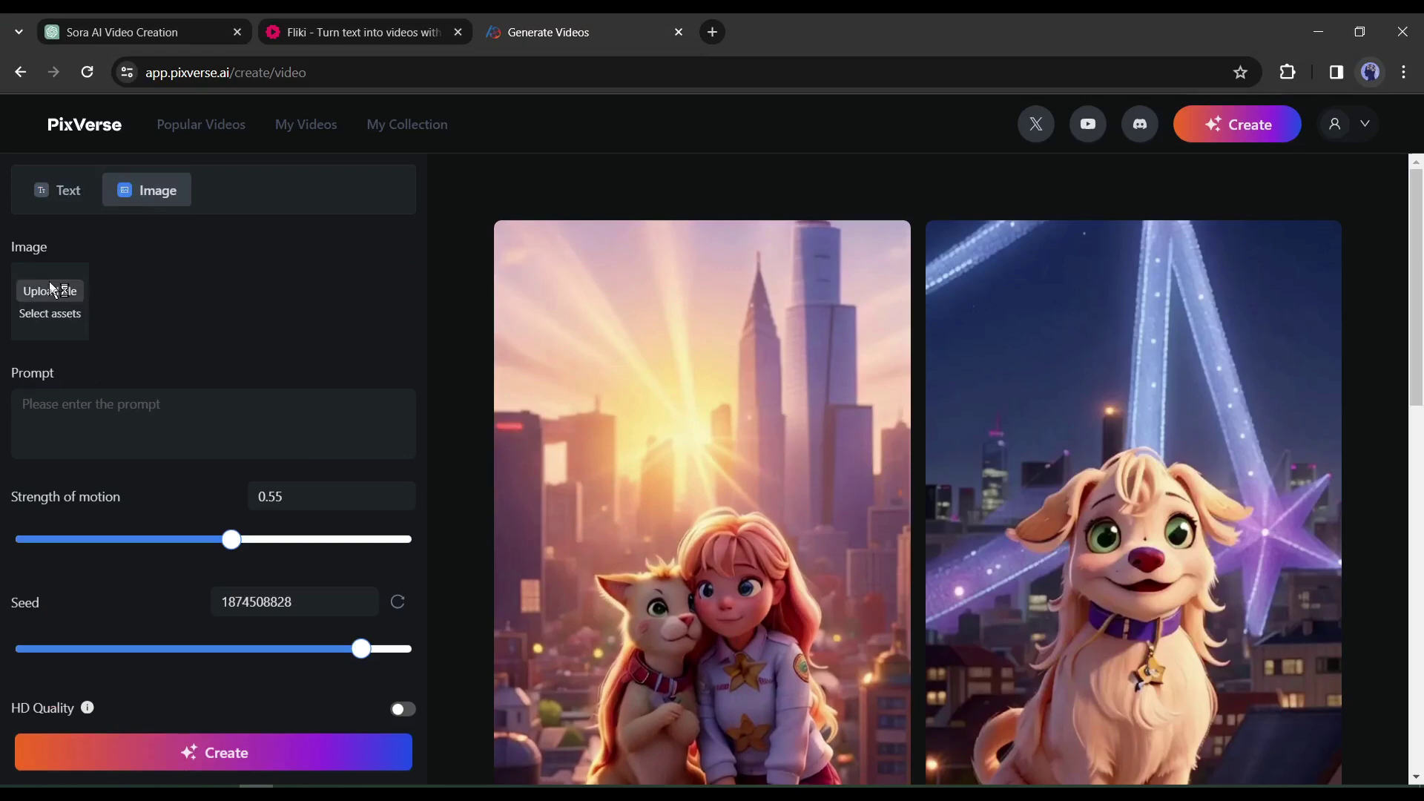
pyautogui.click(52, 290)
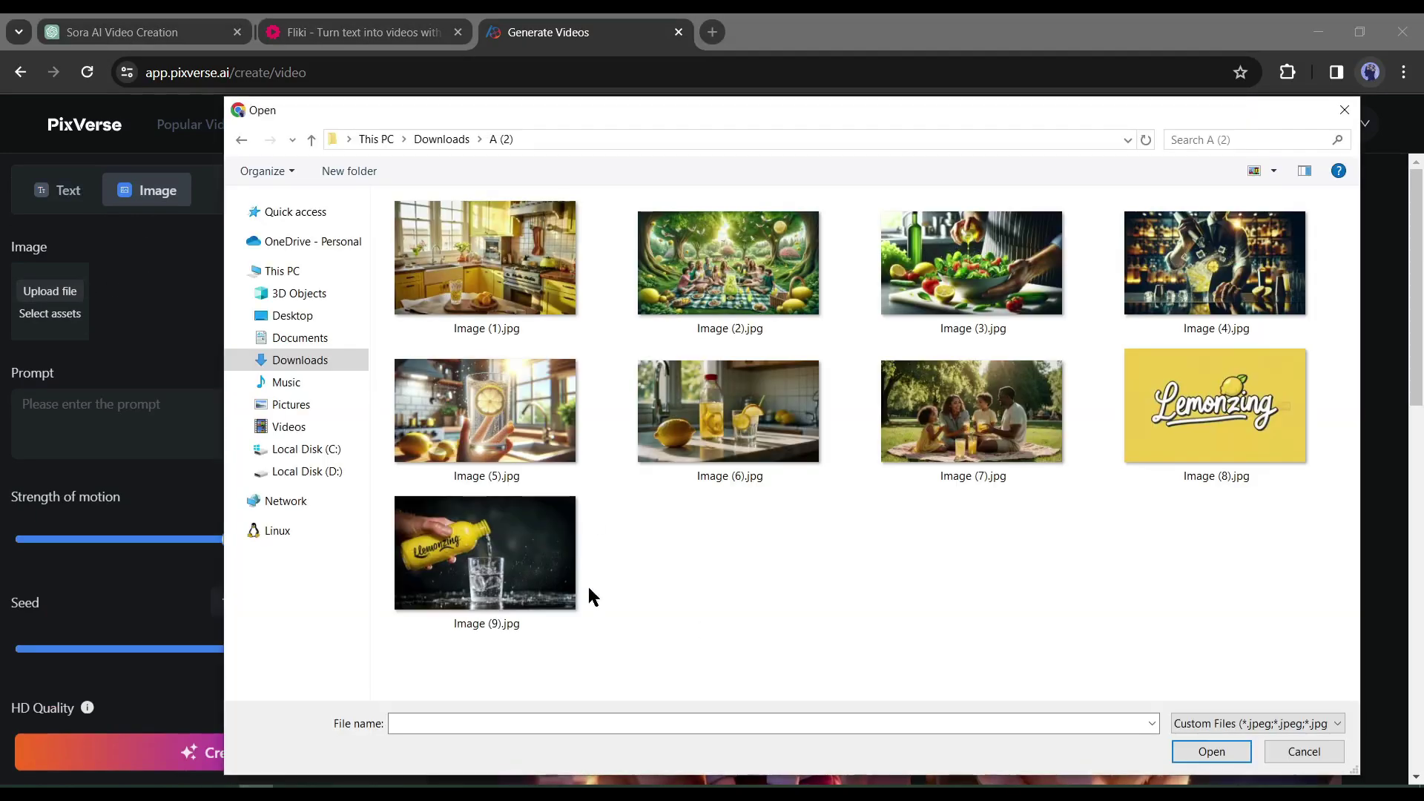
pyautogui.doubleClick(729, 412)
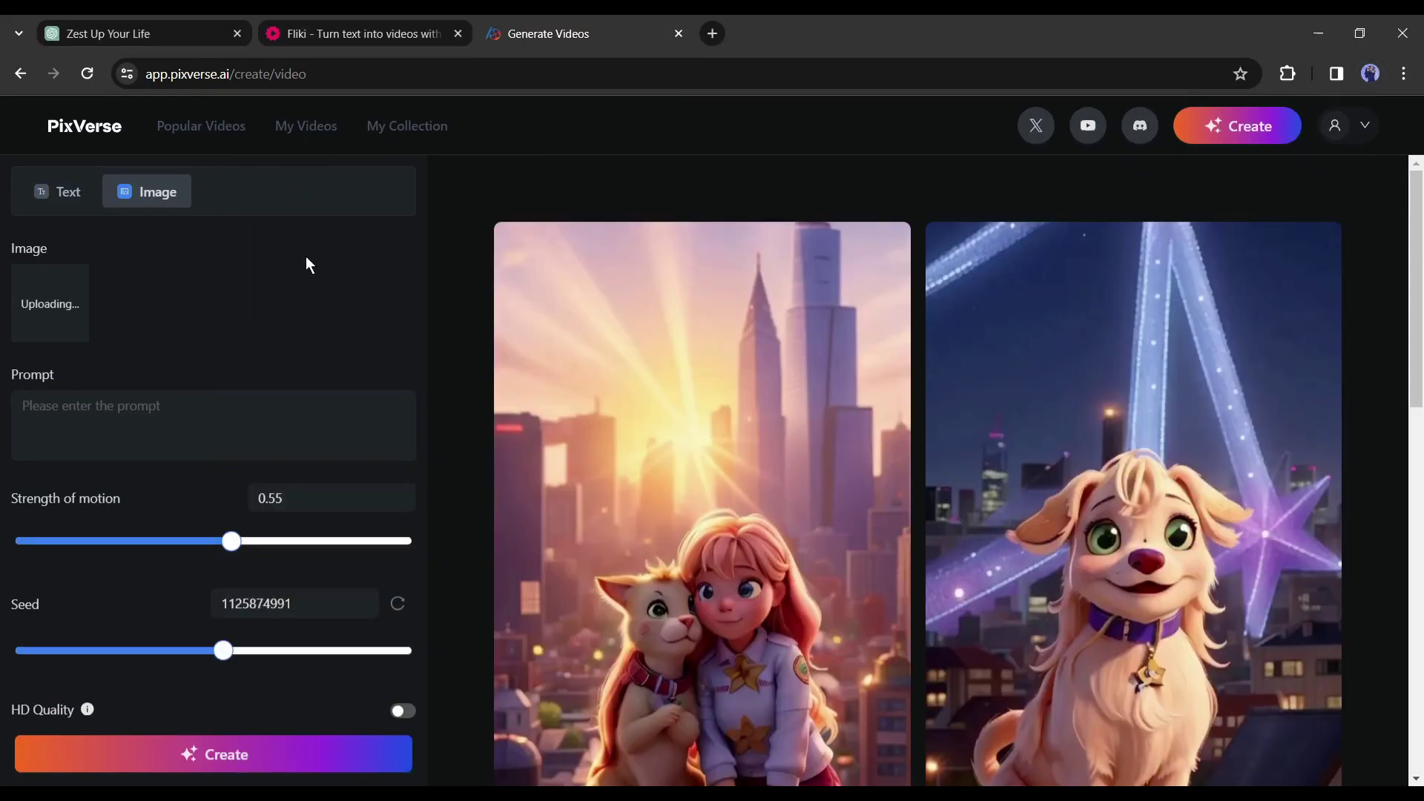
# Step: Copy the opening kitchen scene description from ChatGPT for the video prompt
pyautogui.click(111, 33)
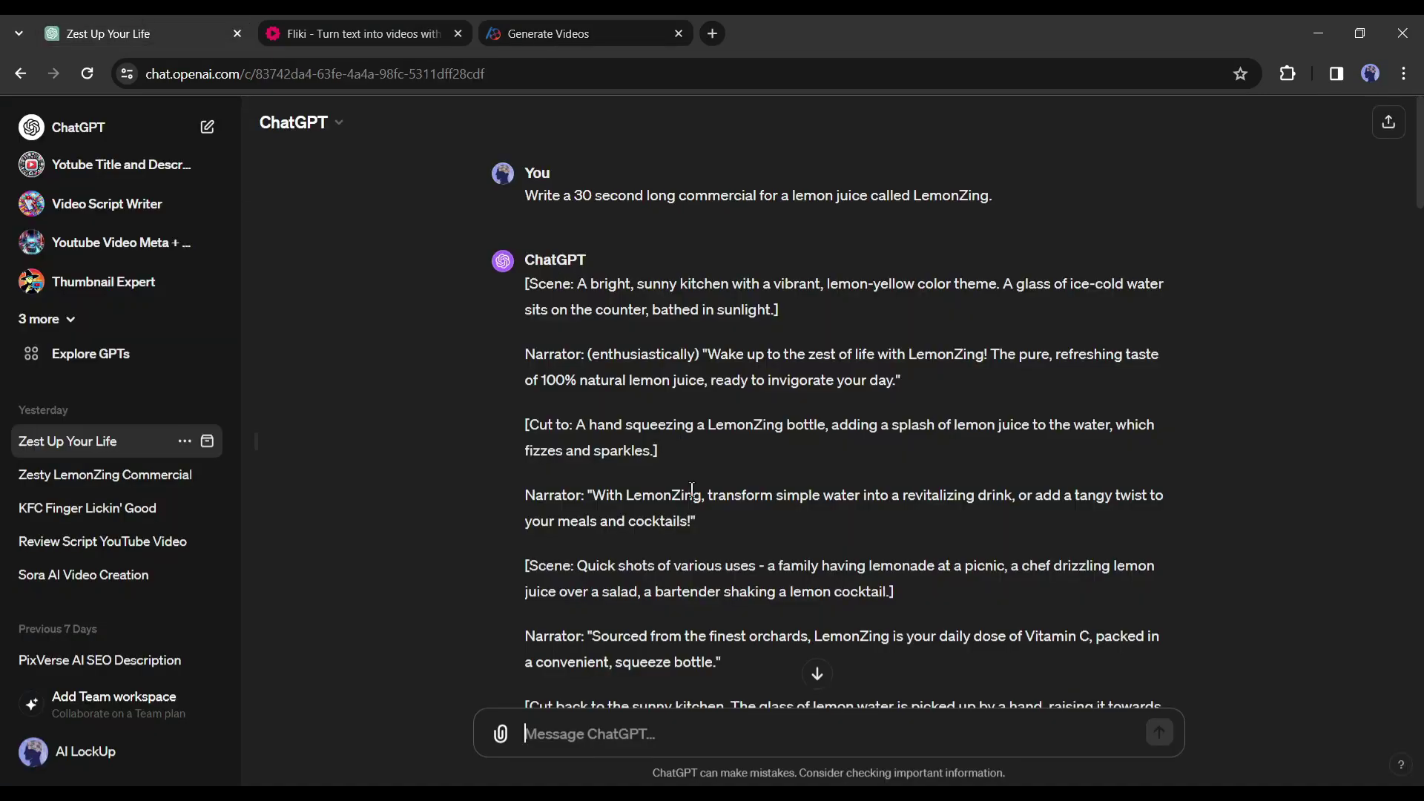
pyautogui.moveTo(580, 282); pyautogui.dragTo(627, 305)
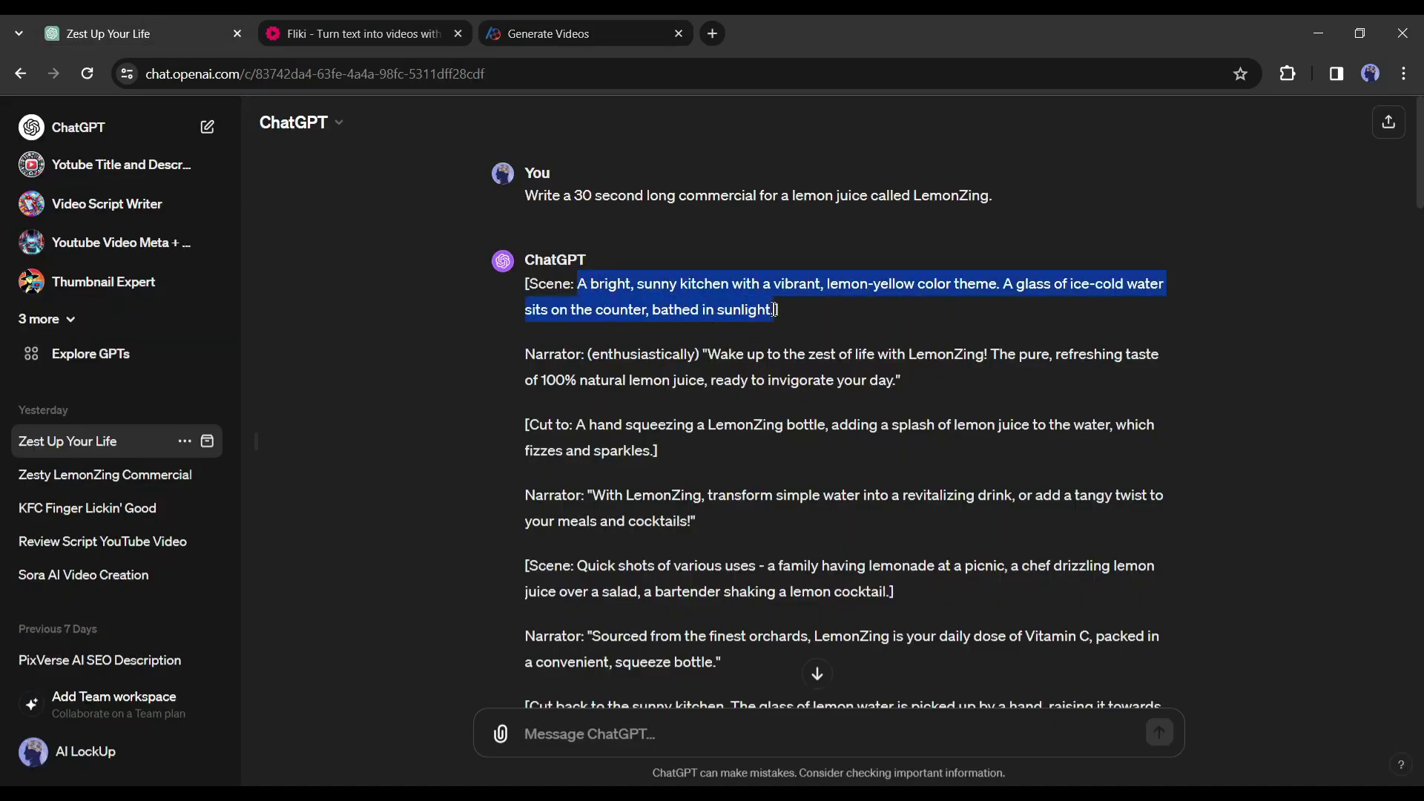
pyautogui.rightClick(713, 313)
pyautogui.click(742, 323)
pyautogui.click(560, 25)
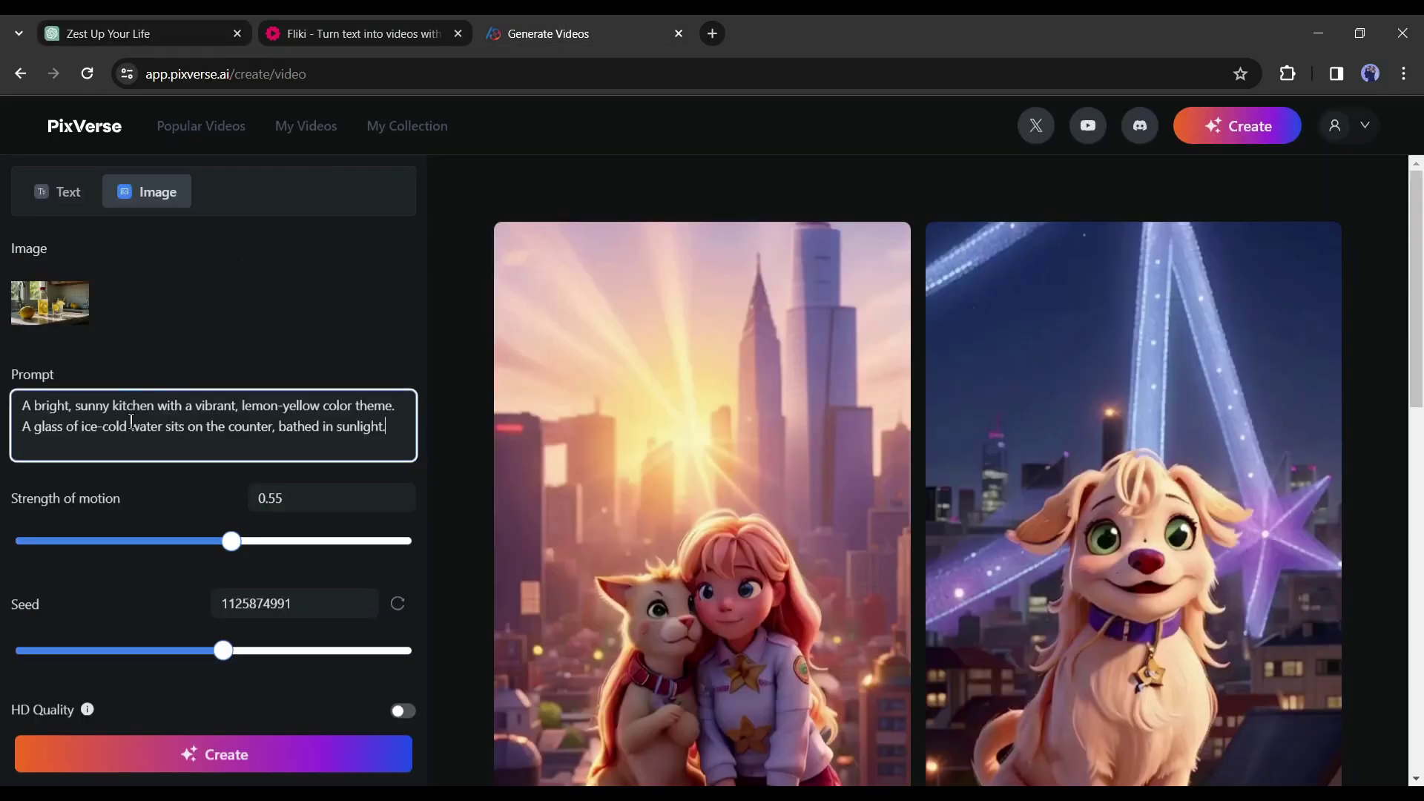
pyautogui.scroll(-1, 151, 486)
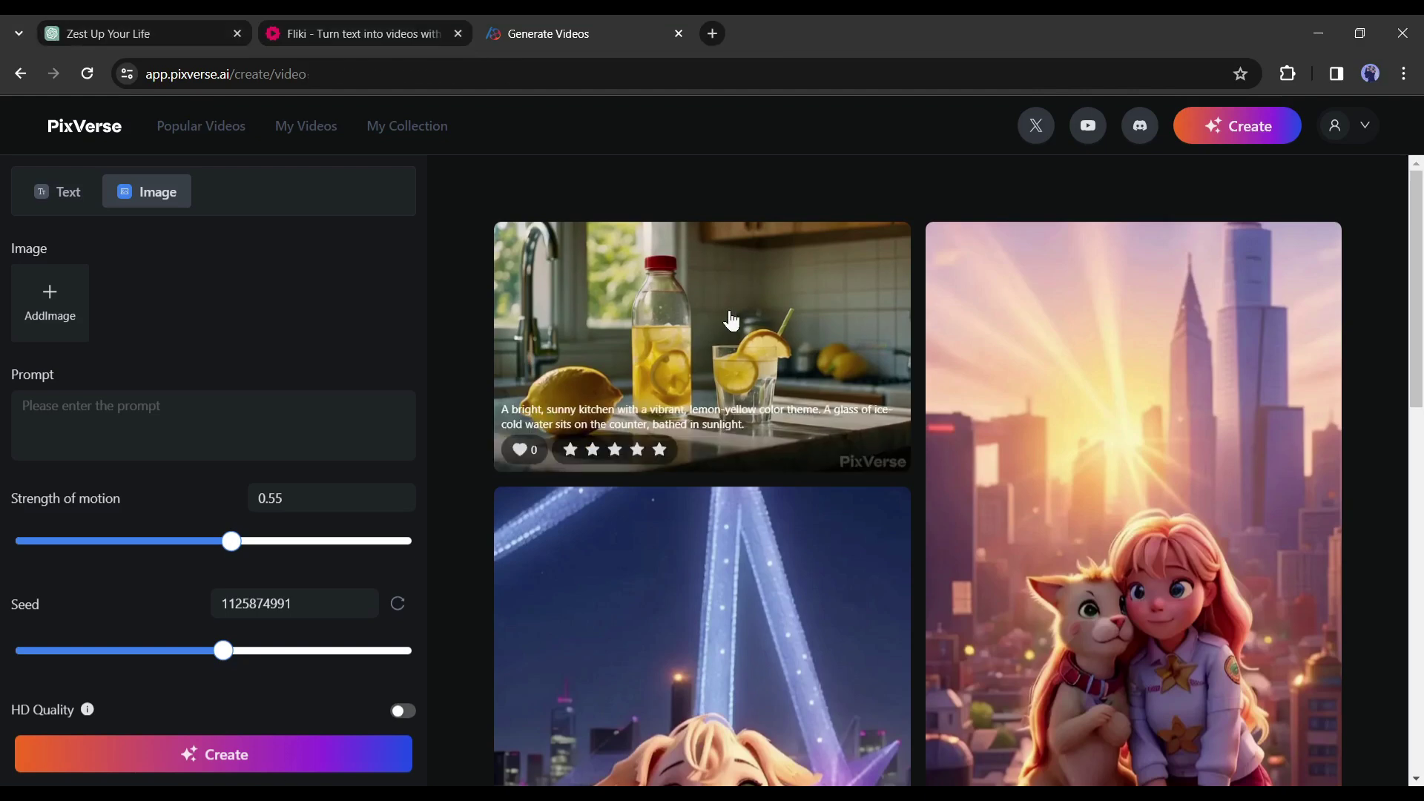
# Step: Open the finished 4-second lemon-kitchen clip and download it as a 217 KB mp4
pyautogui.click(731, 320)
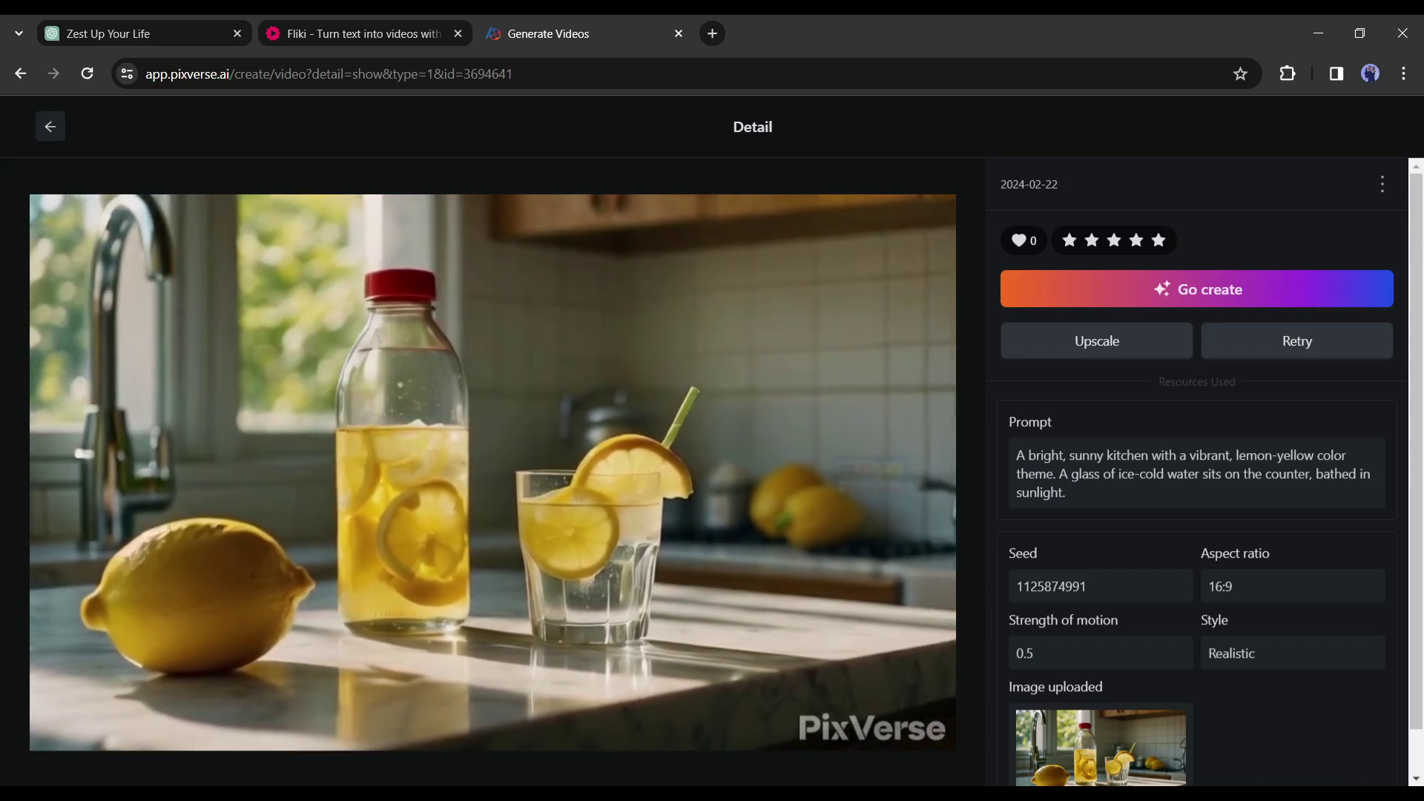
pyautogui.scroll(-1, 1076, 490)
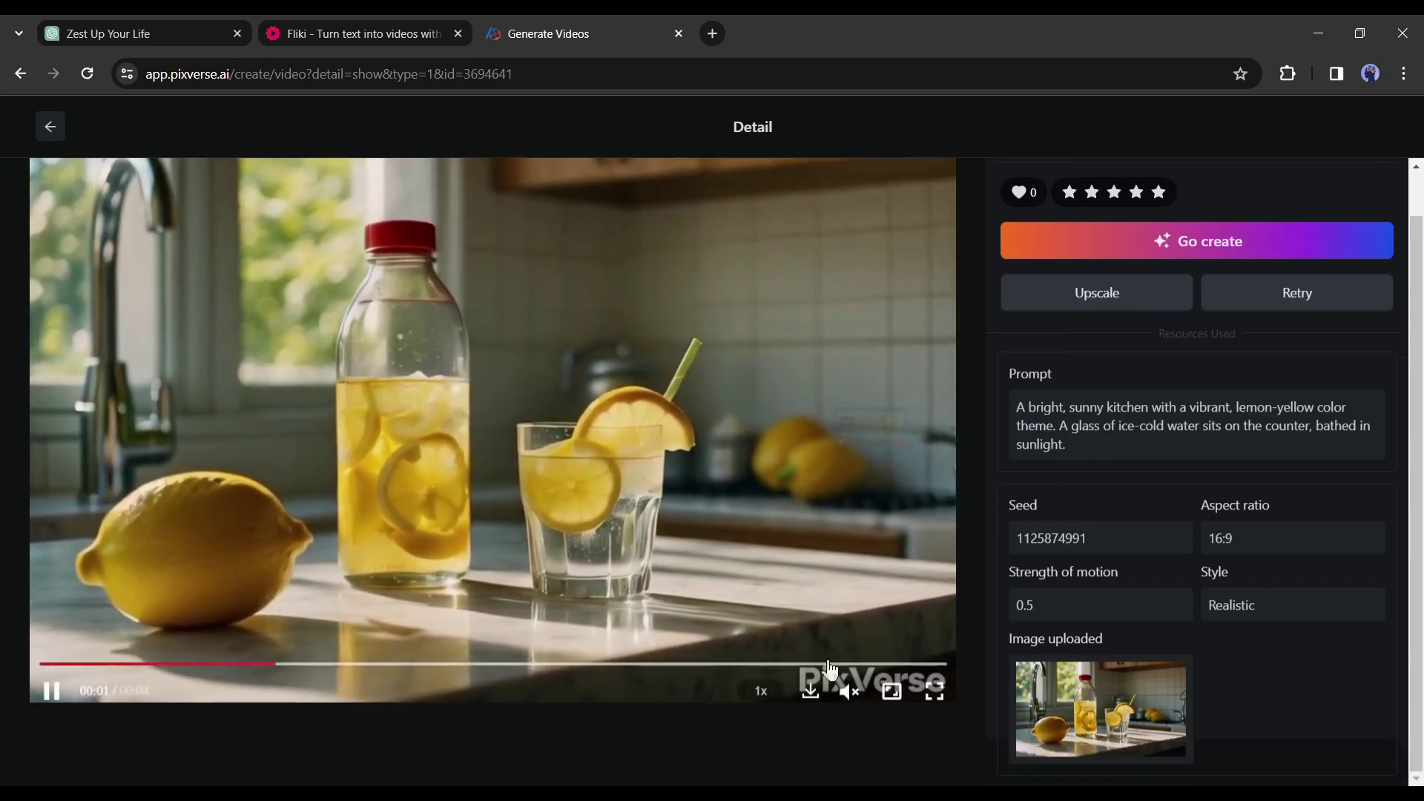
pyautogui.click(823, 699)
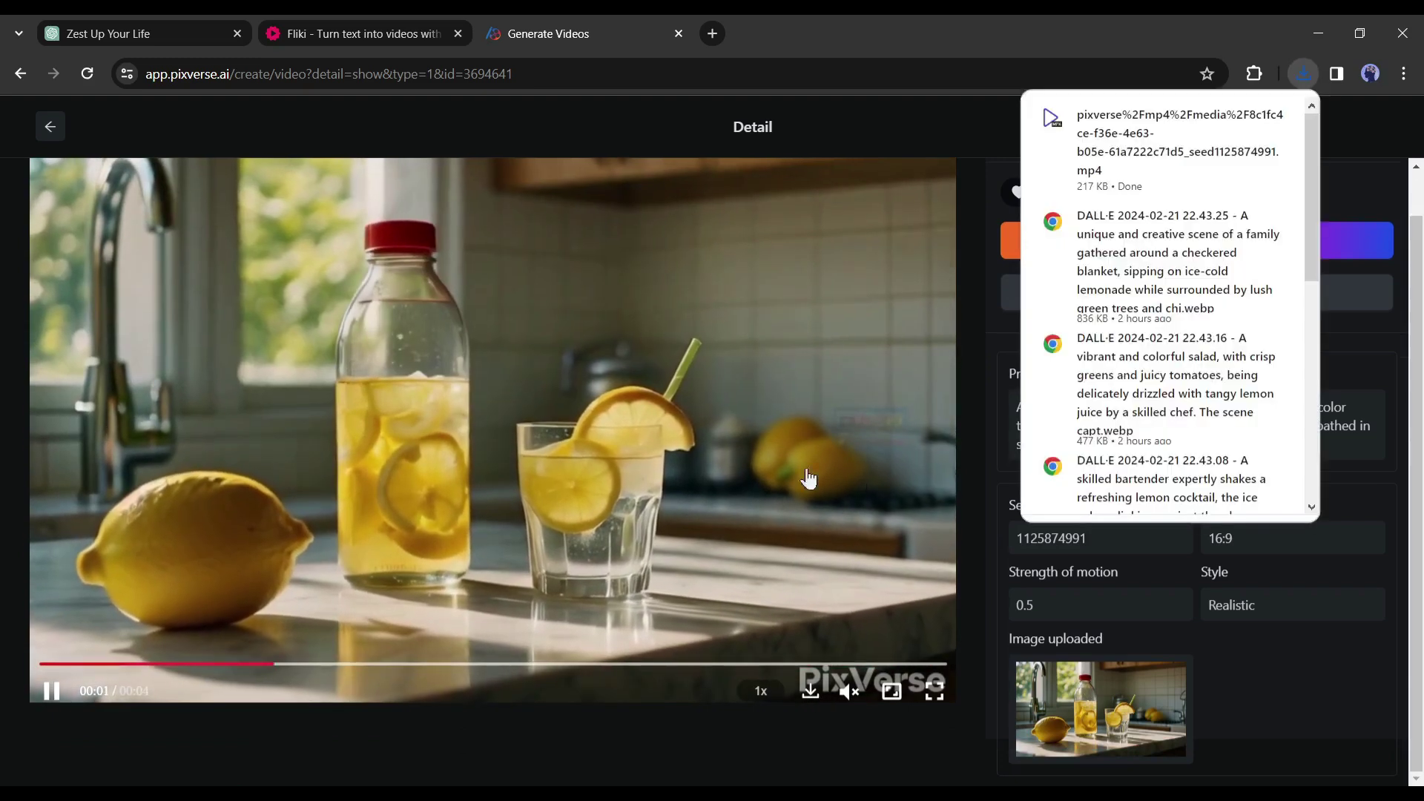
pyautogui.scroll(1, 808, 478)
pyautogui.click(50, 126)
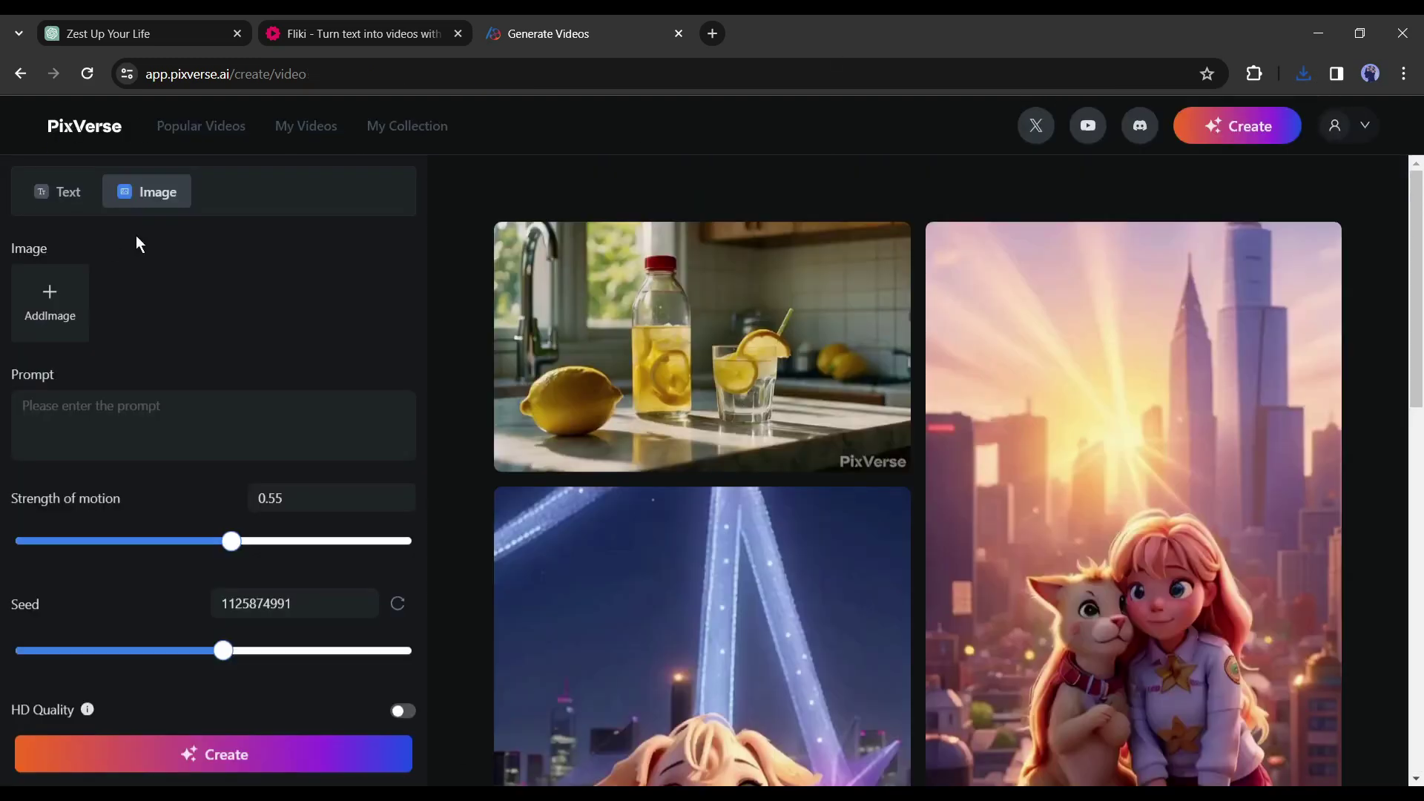
# Step: Generate the family picnic clip from its scene image and pasted script line
pyautogui.click(47, 293)
pyautogui.doubleClick(736, 533)
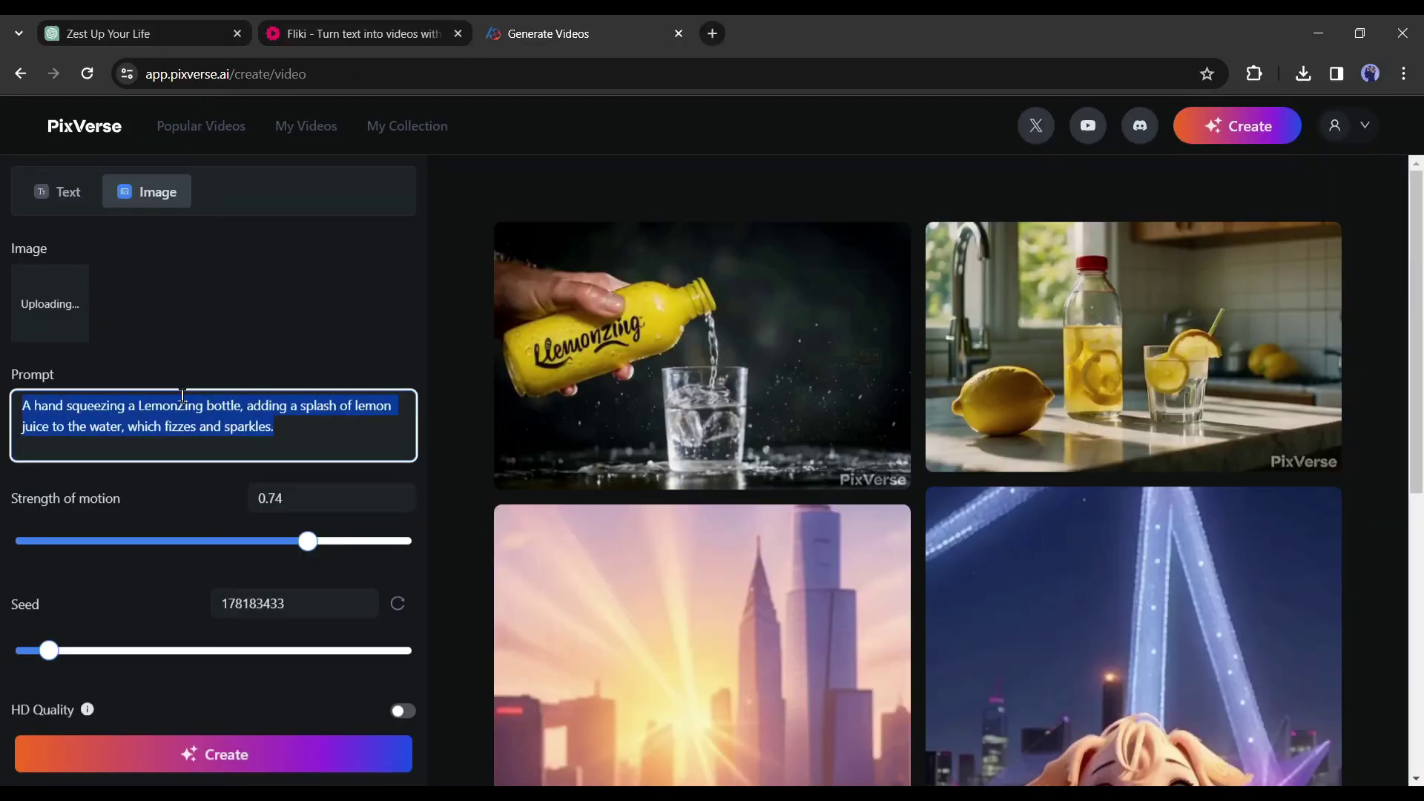
pyautogui.write('a family having lemonade at a picnic')
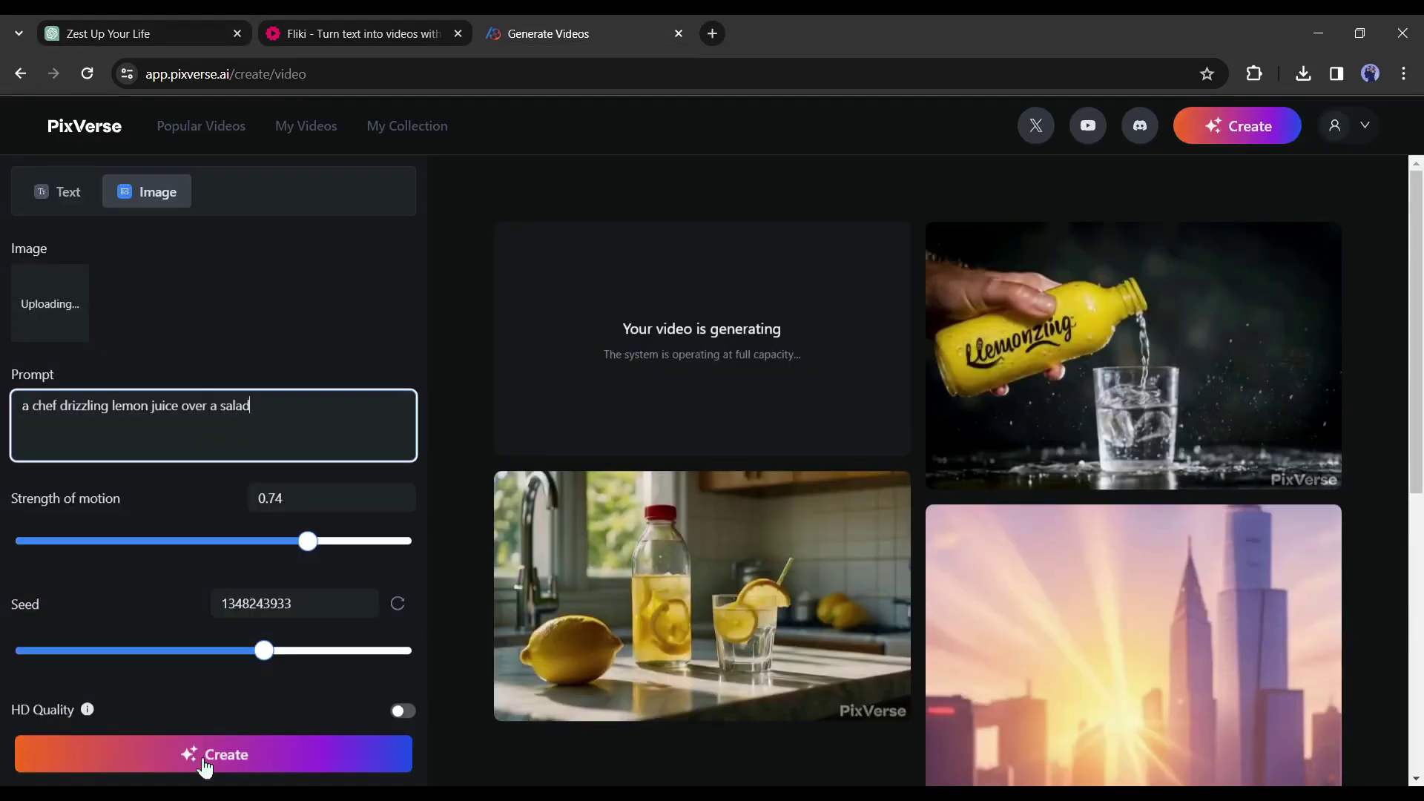
pyautogui.click(197, 762)
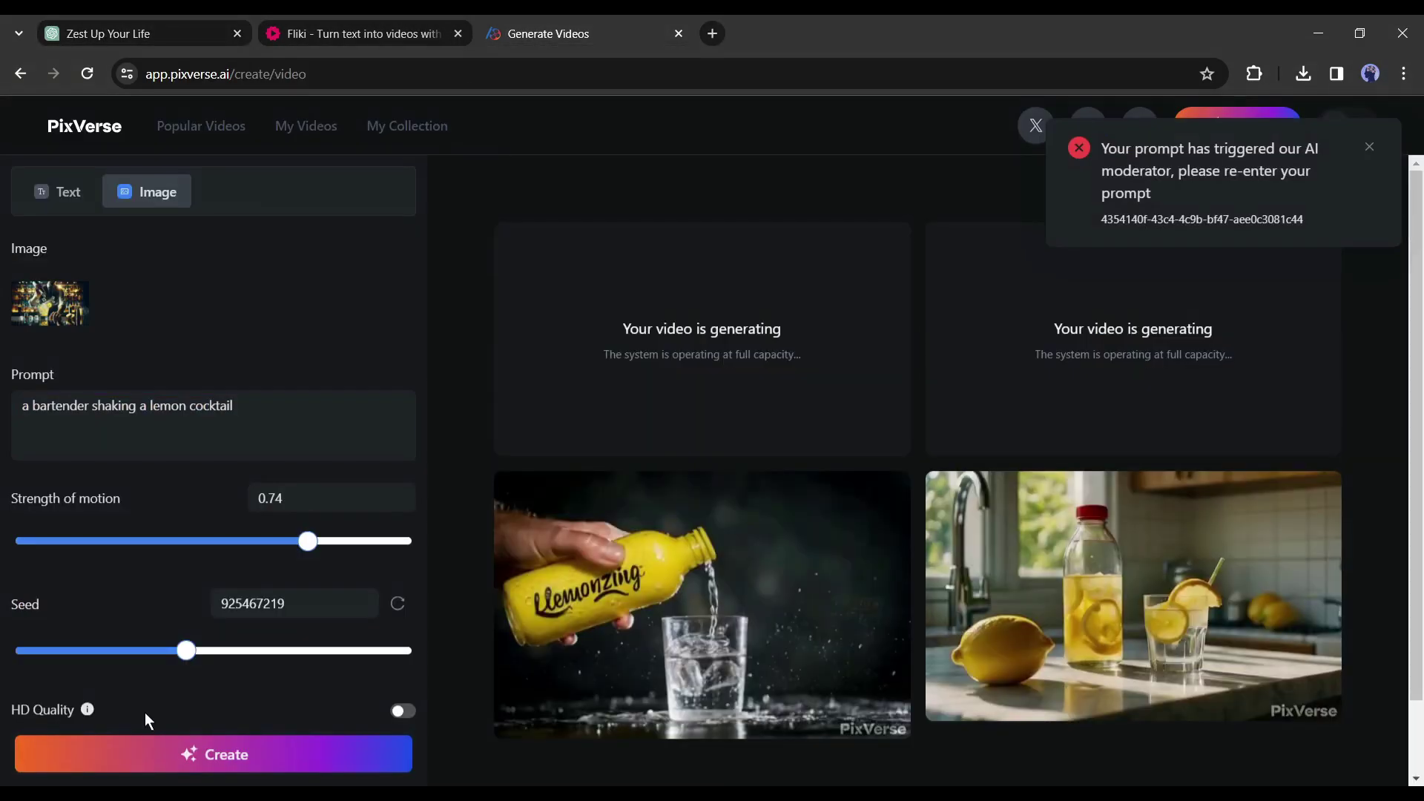
# Step: Remove 'bartender' from the prompt and add 'anatomy, extra hand, poor' as terms to avoid
pyautogui.doubleClick(96, 406)
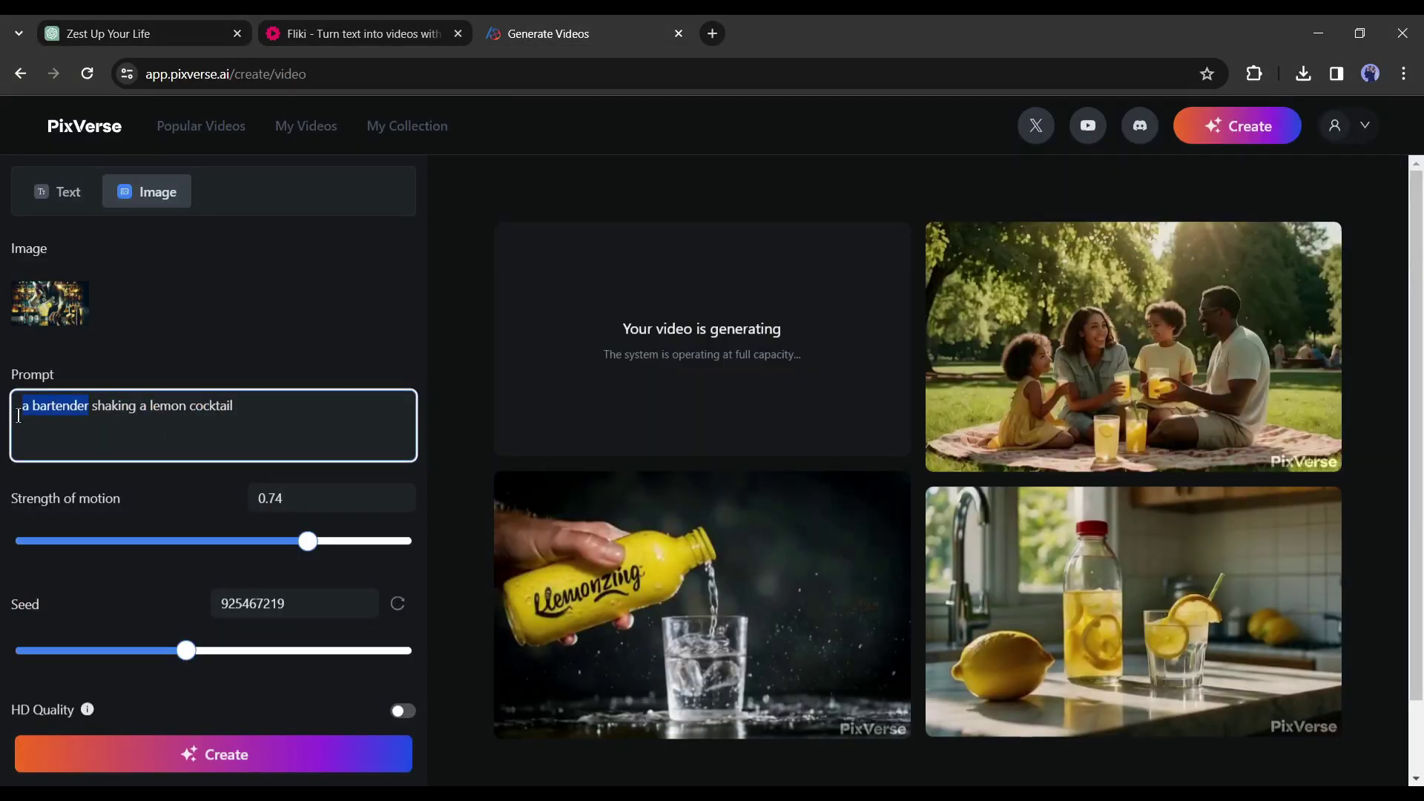
pyautogui.press('BackSpace')
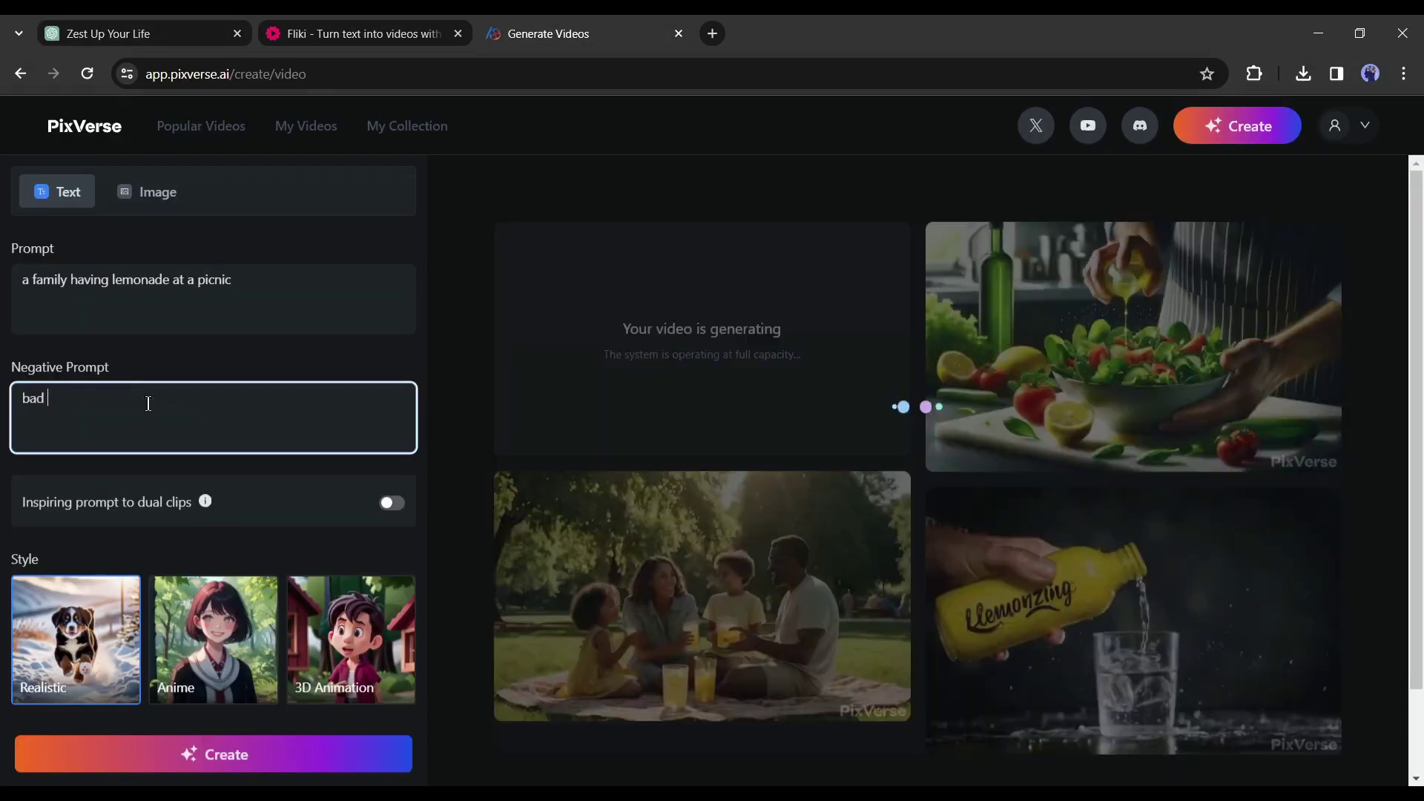
pyautogui.write('anatomy, extra hand, poor')
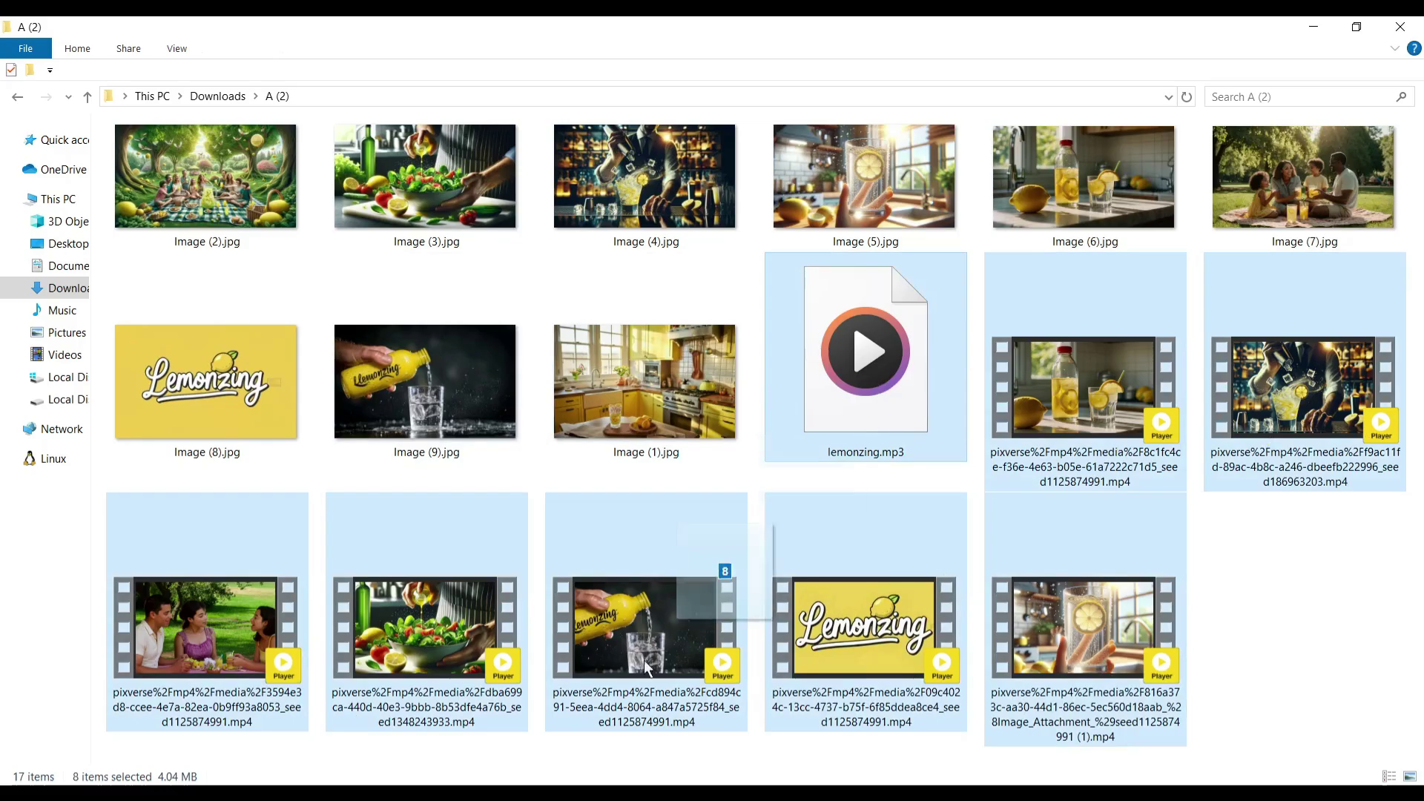
# Step: Import the PixVerse clips and lemonzing.mp3, placing the voiceover, kitchen and bottle clips on the timeline
pyautogui.moveTo(341, 690); pyautogui.dragTo(385, 445)
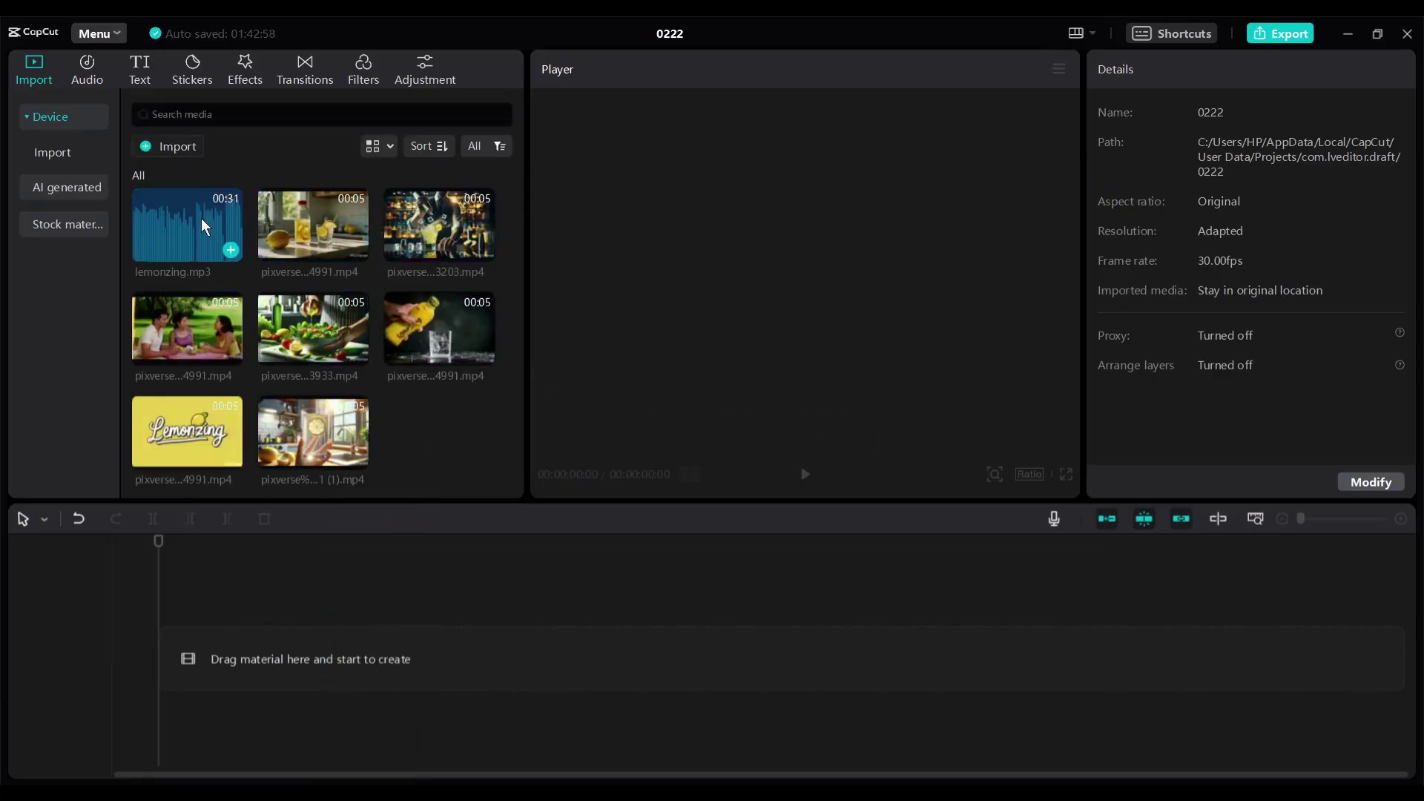
pyautogui.moveTo(205, 226); pyautogui.dragTo(209, 710)
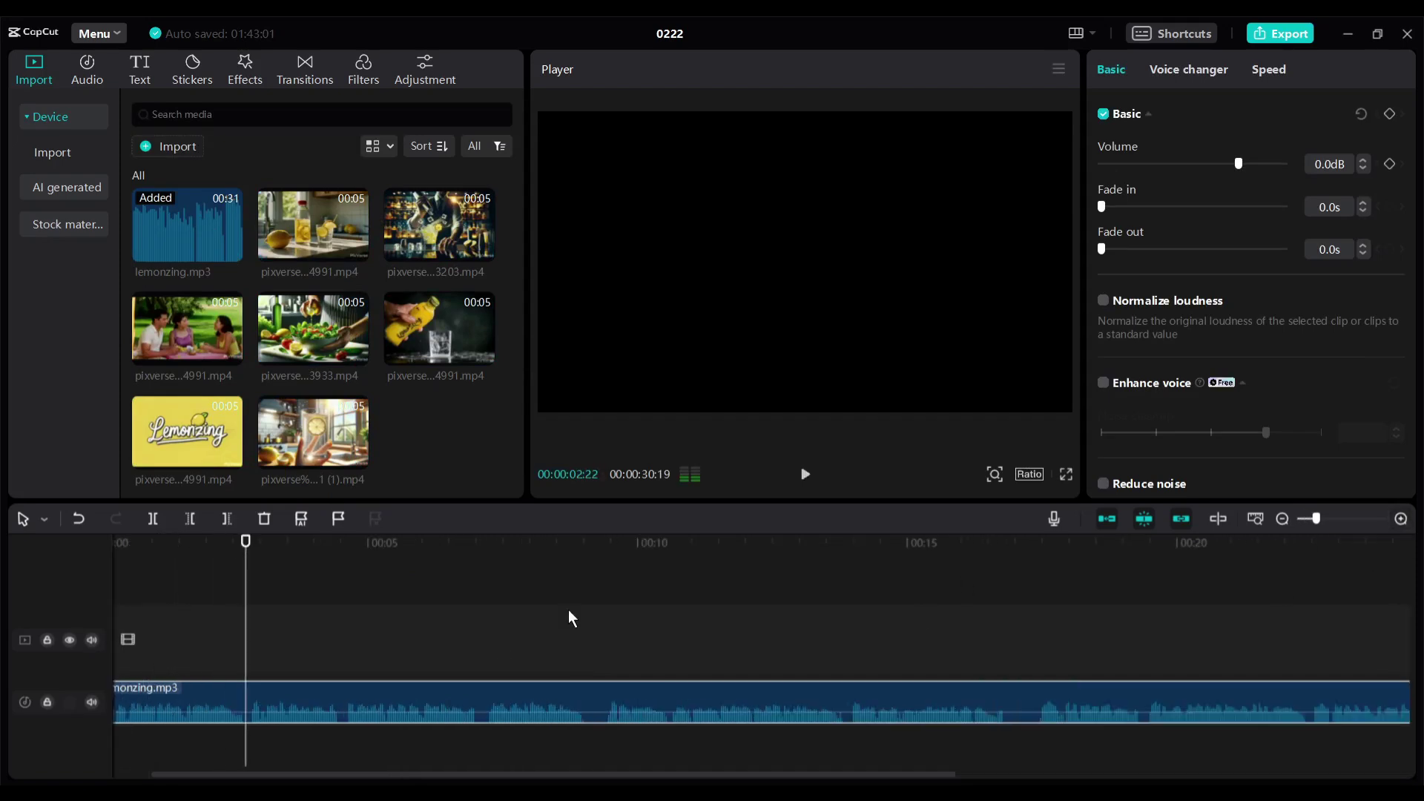
pyautogui.click(356, 256)
pyautogui.click(489, 598)
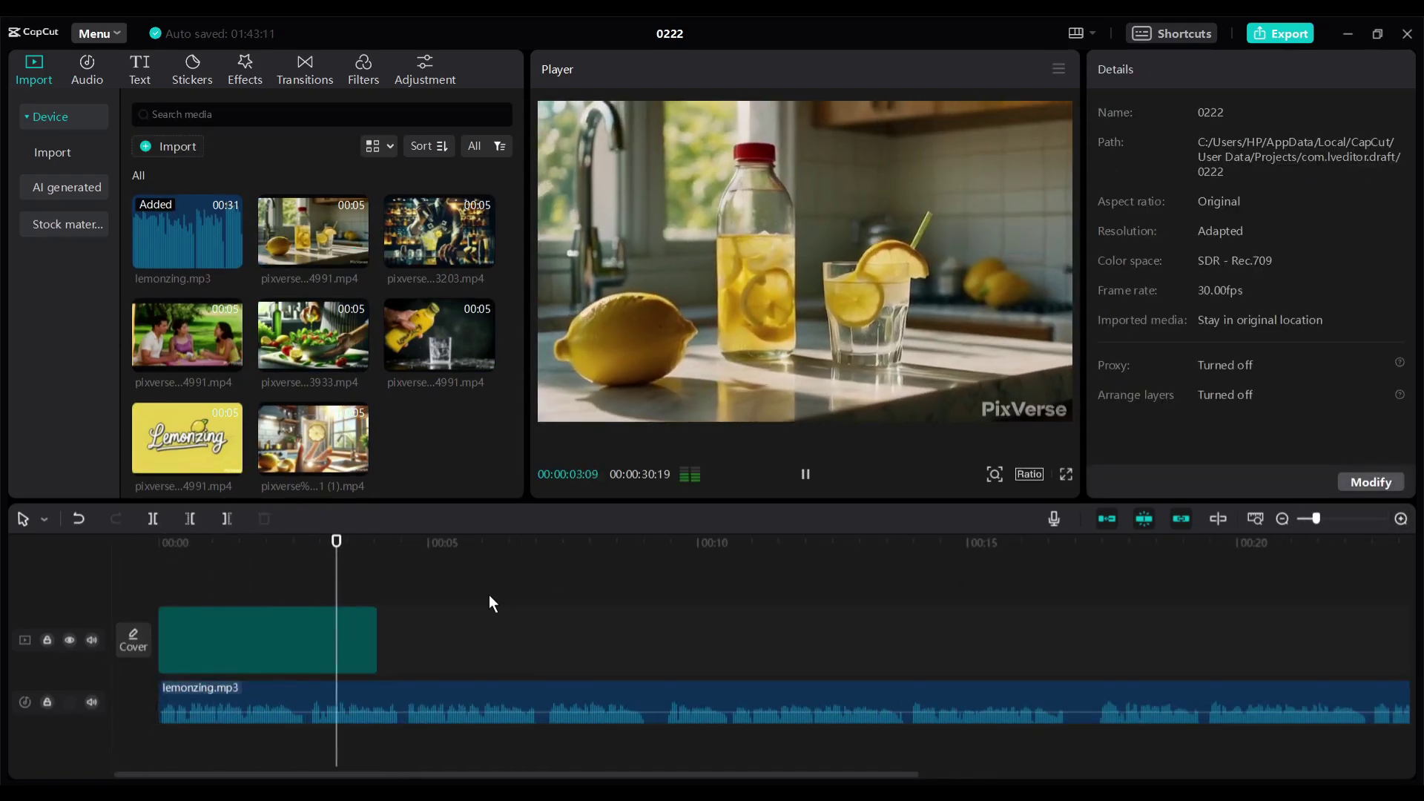
pyautogui.click(483, 360)
pyautogui.press('space')
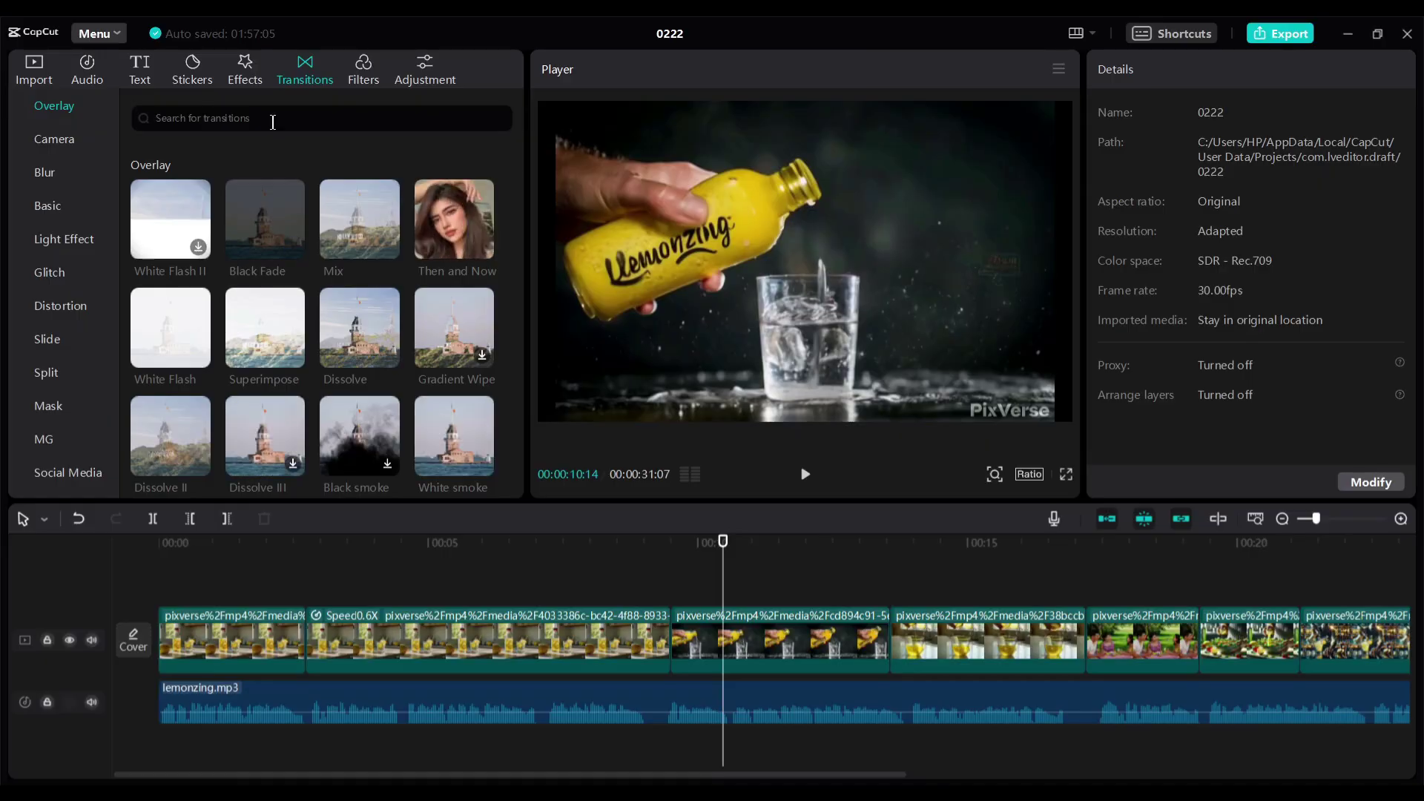
# Step: Drop transitions onto the first three clip joins on the timeline
pyautogui.click(35, 68)
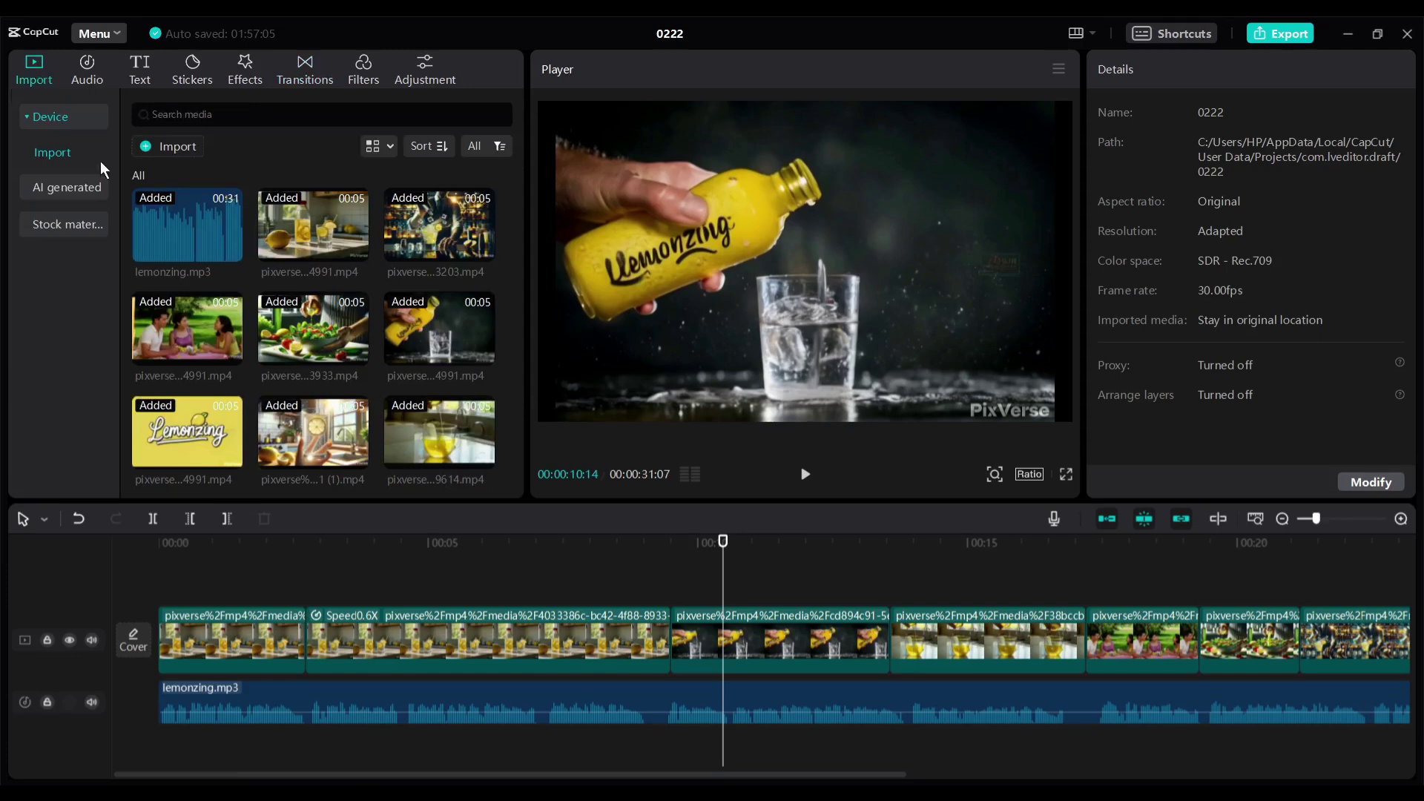
pyautogui.click(305, 69)
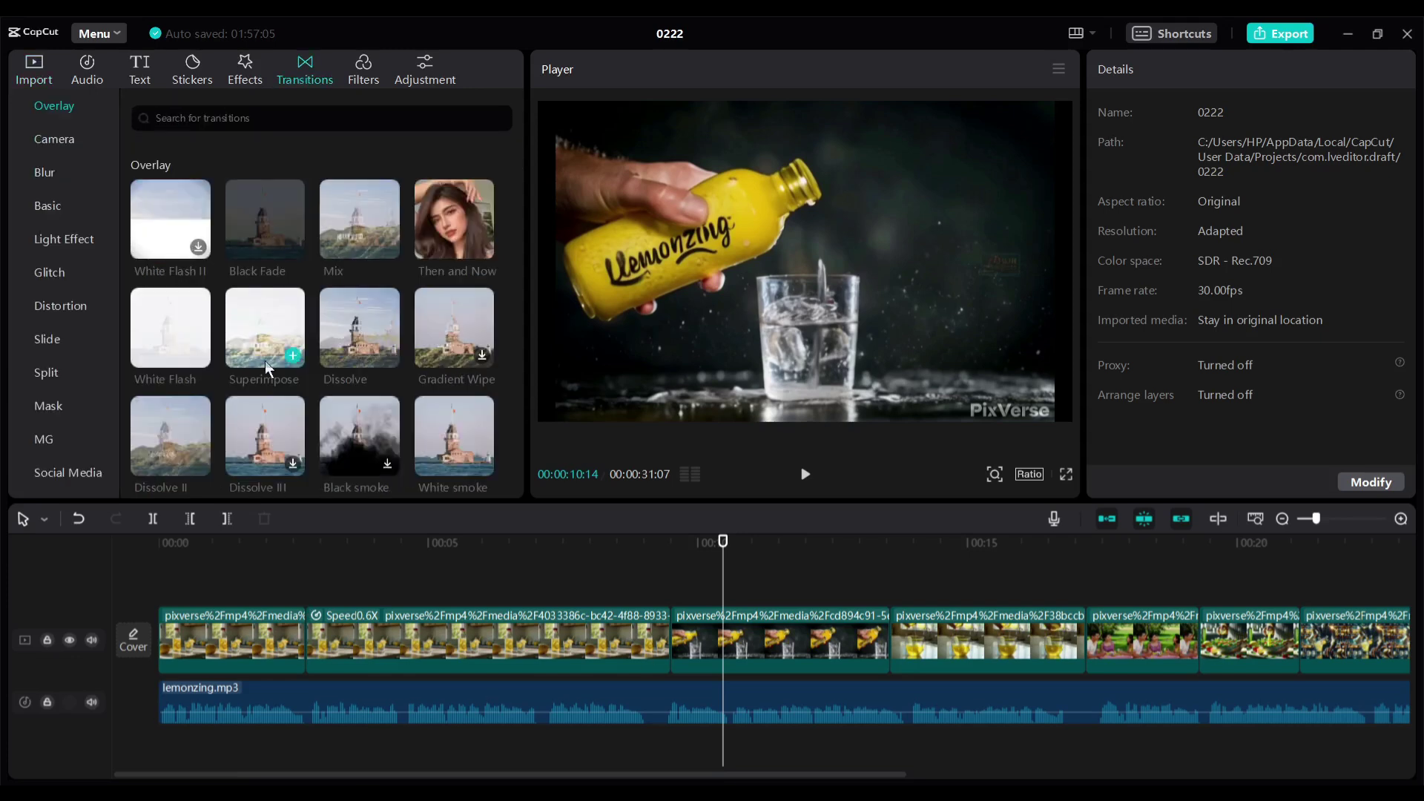
pyautogui.moveTo(359, 327); pyautogui.dragTo(306, 639)
pyautogui.moveTo(265, 219); pyautogui.dragTo(671, 639)
pyautogui.moveTo(359, 219); pyautogui.dragTo(890, 639)
# Step: Add a transition at the third join, preview from 13 seconds, and browse Pixabay music
pyautogui.click(856, 549)
pyautogui.moveTo(856, 557); pyautogui.dragTo(1058, 556)
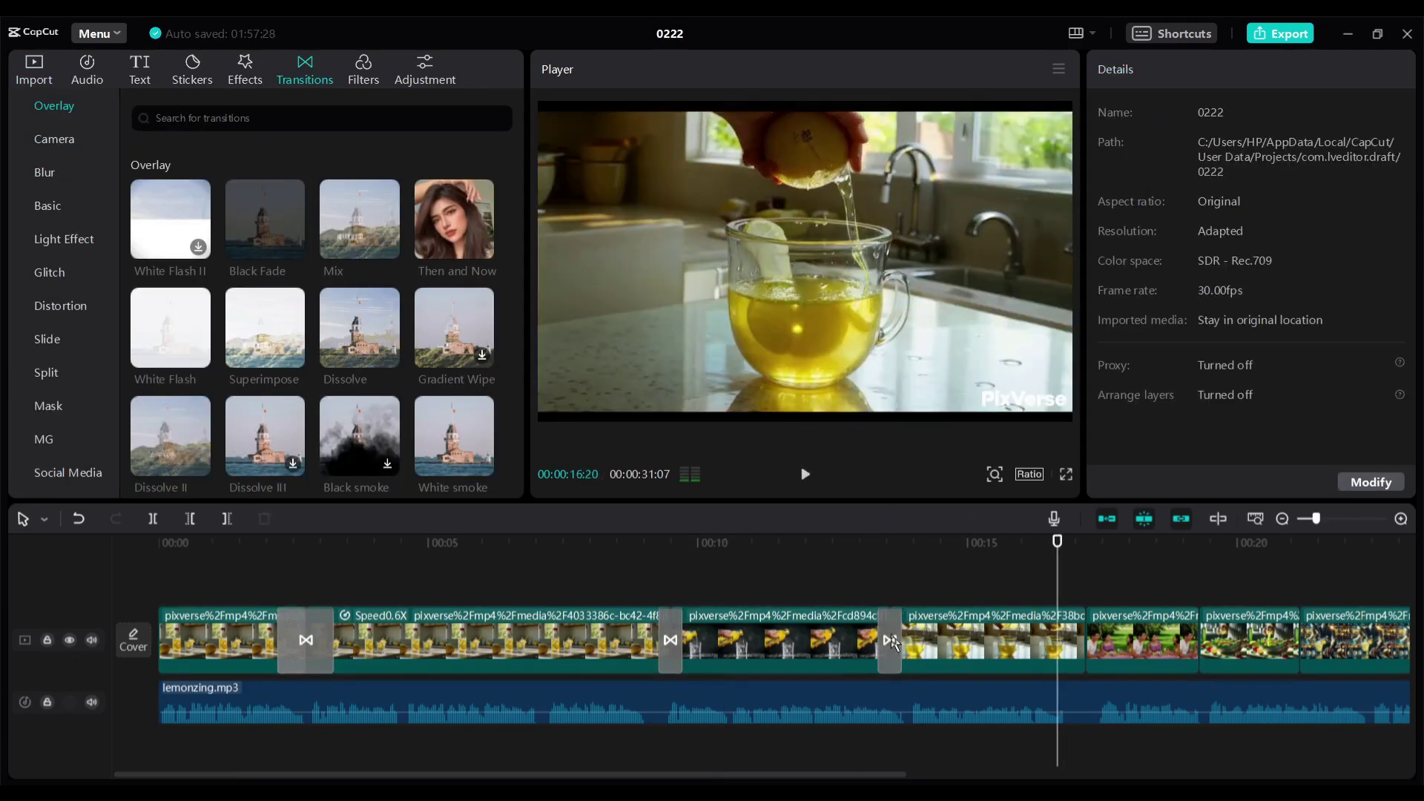
pyautogui.moveTo(891, 675); pyautogui.dragTo(890, 671)
pyautogui.click(871, 554)
pyautogui.press('space')
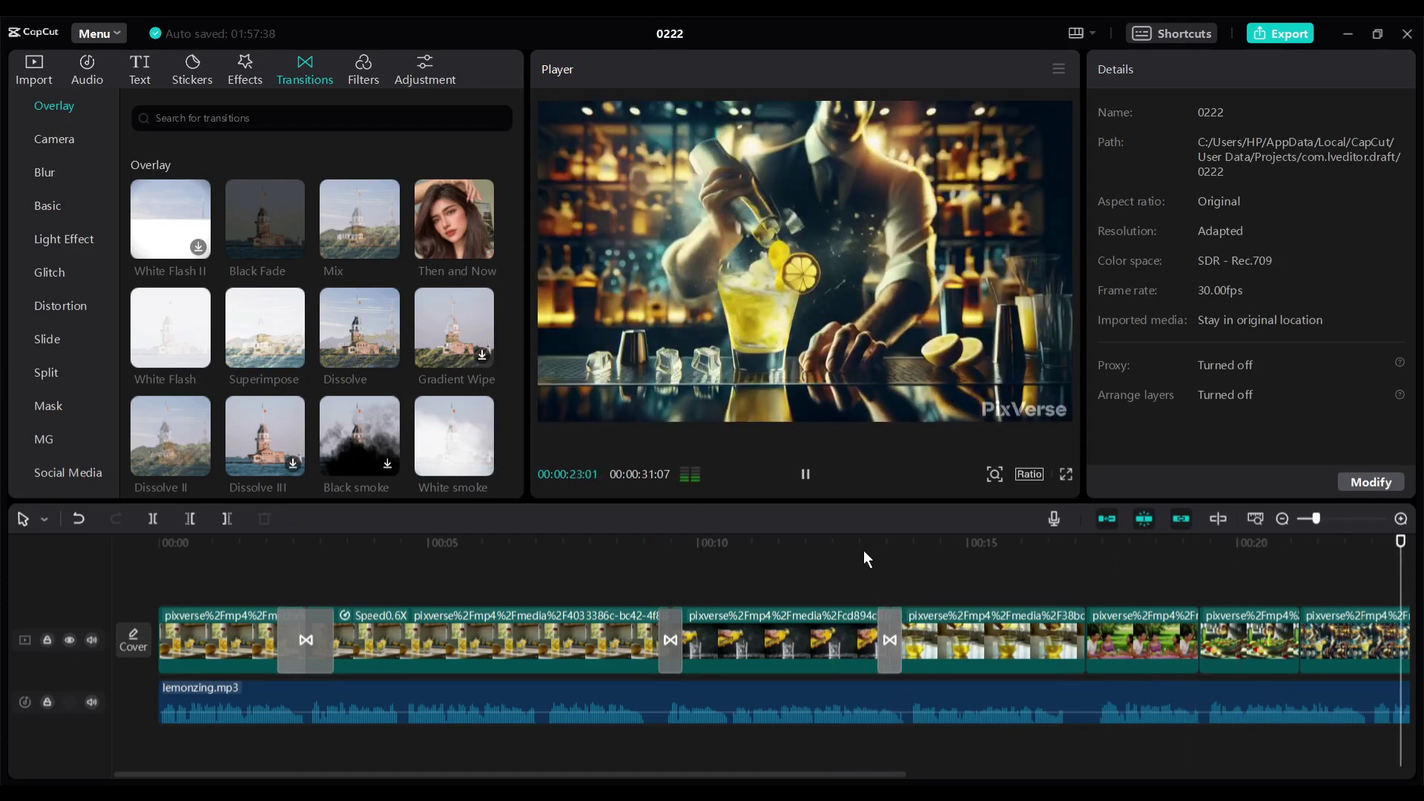
pyautogui.click(363, 68)
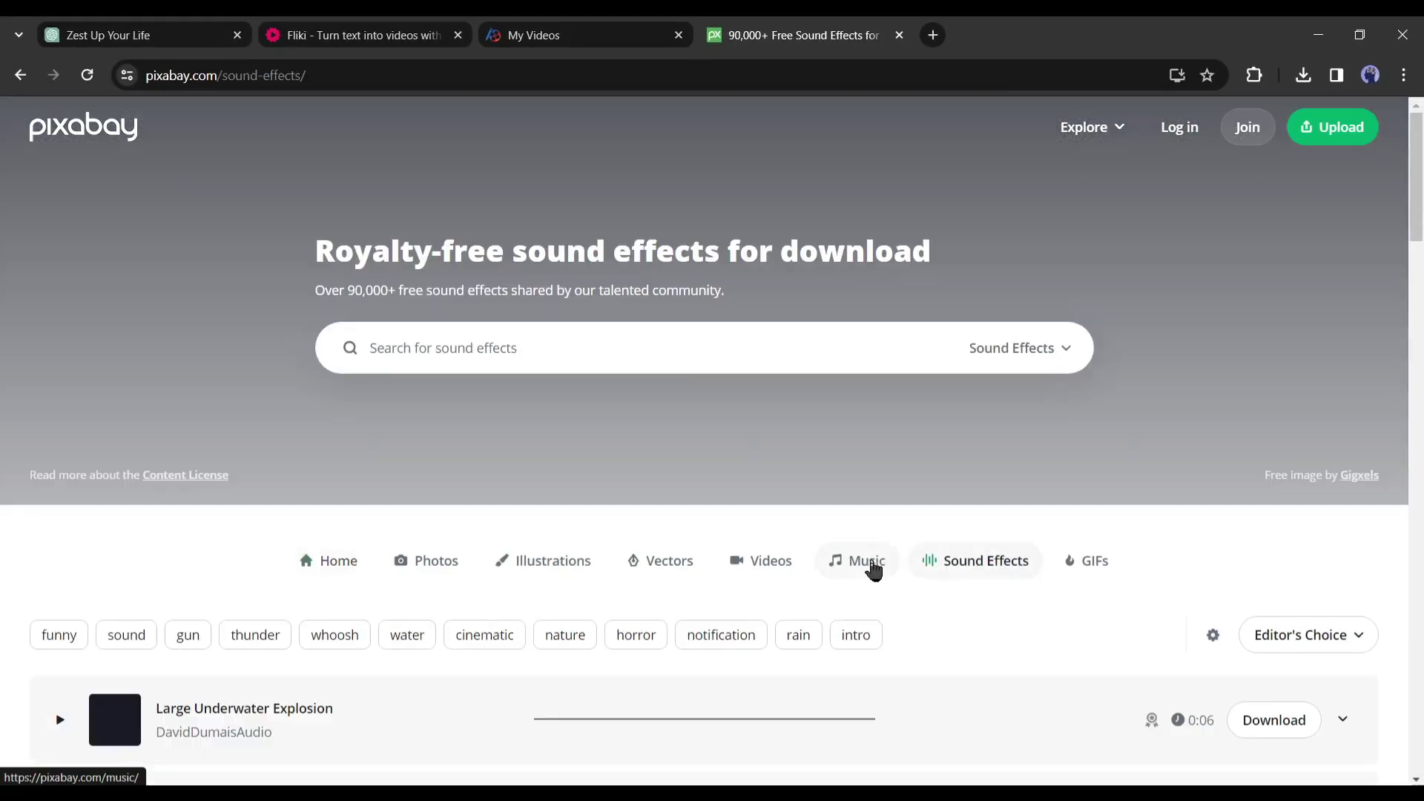
pyautogui.click(881, 572)
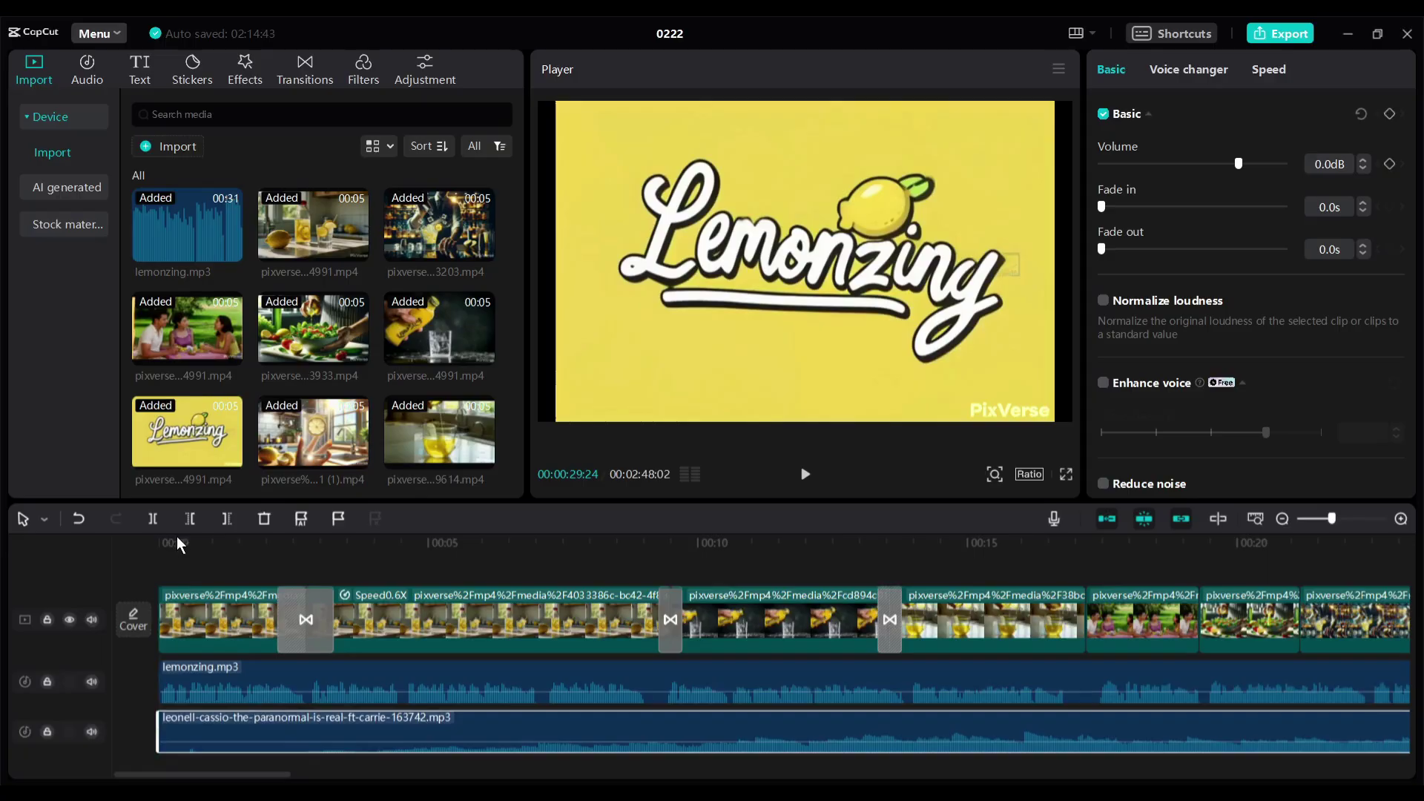
# Step: Play the commercial from the start and scale the second clip to fill the frame
pyautogui.moveTo(177, 537); pyautogui.dragTo(118, 539)
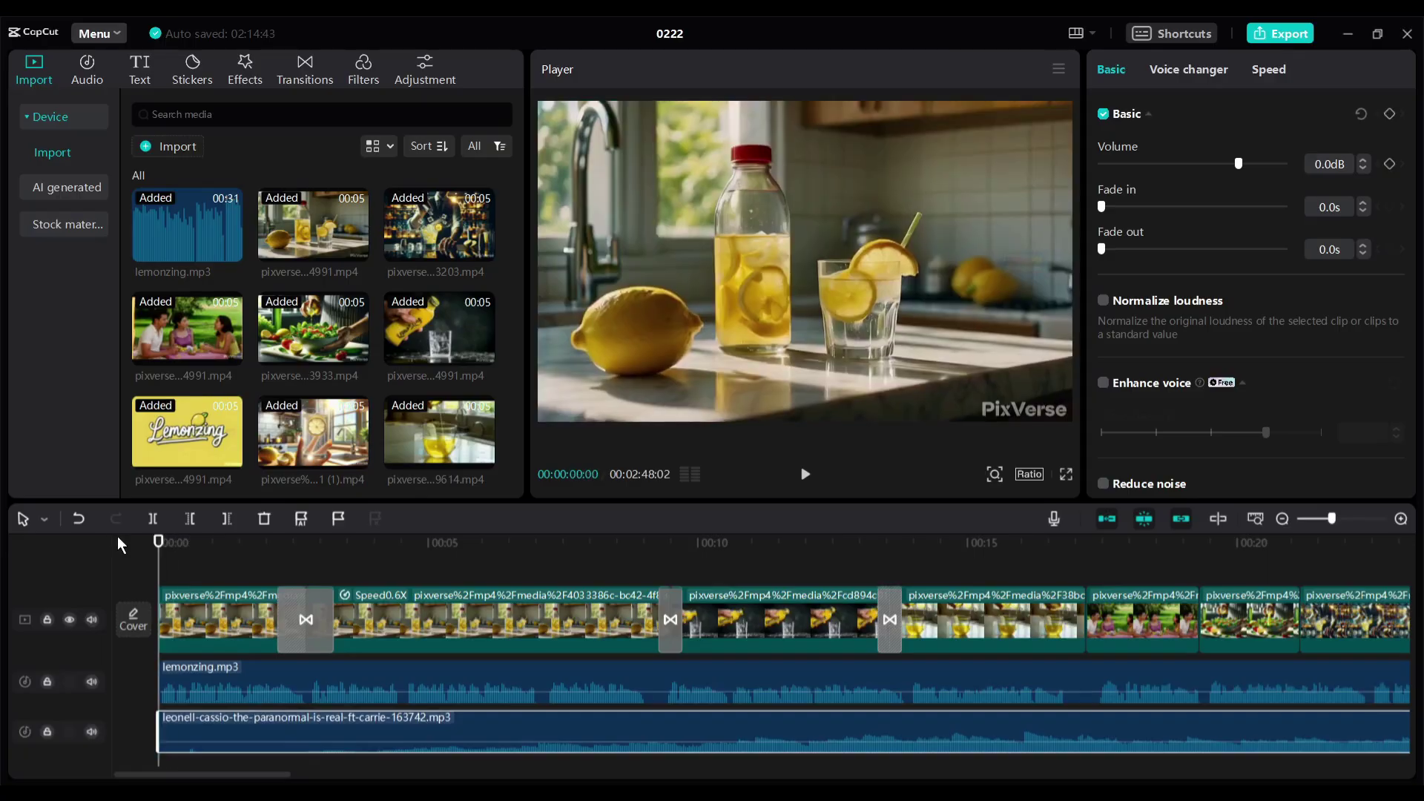
pyautogui.press('space')
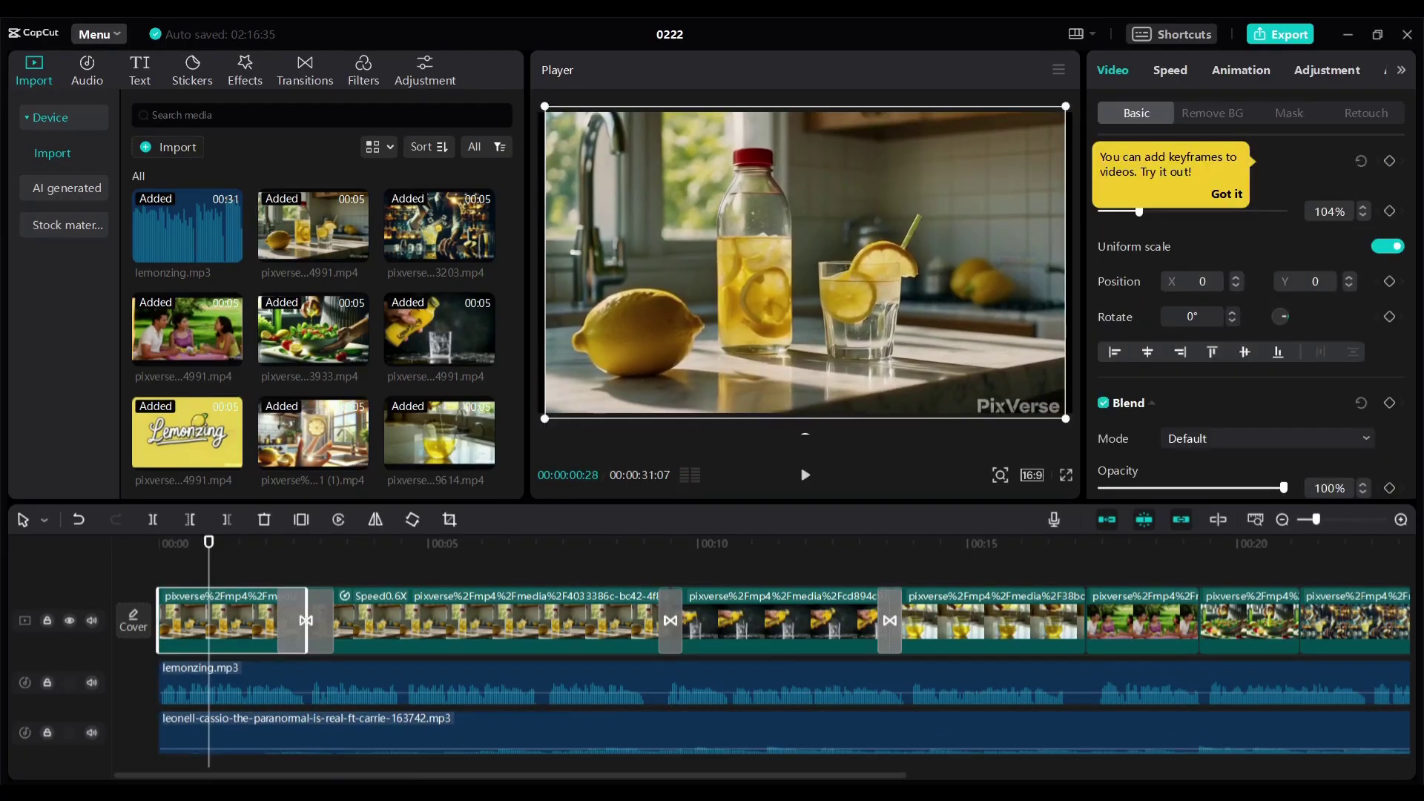
pyautogui.click(406, 560)
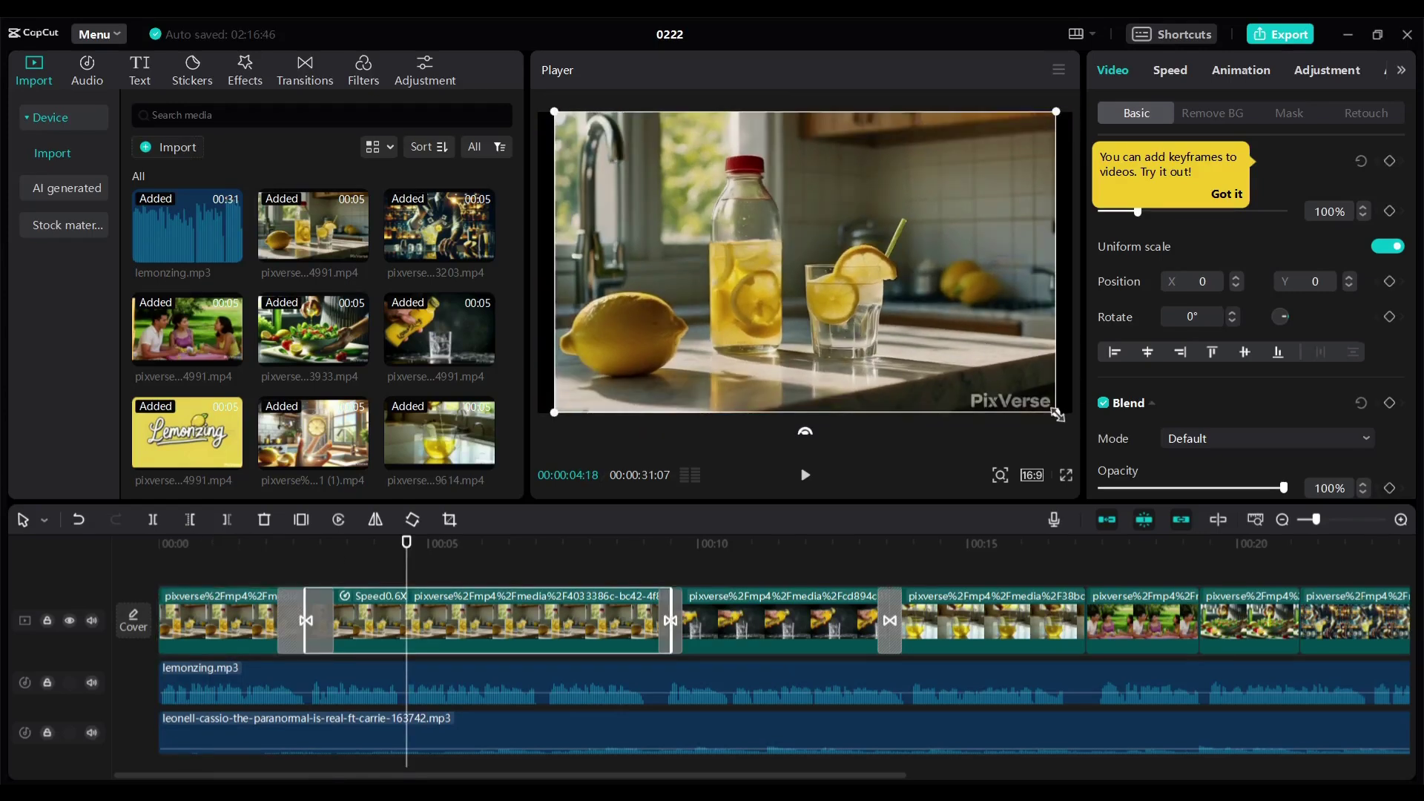
pyautogui.moveTo(1057, 417); pyautogui.dragTo(1113, 448)
pyautogui.click(723, 562)
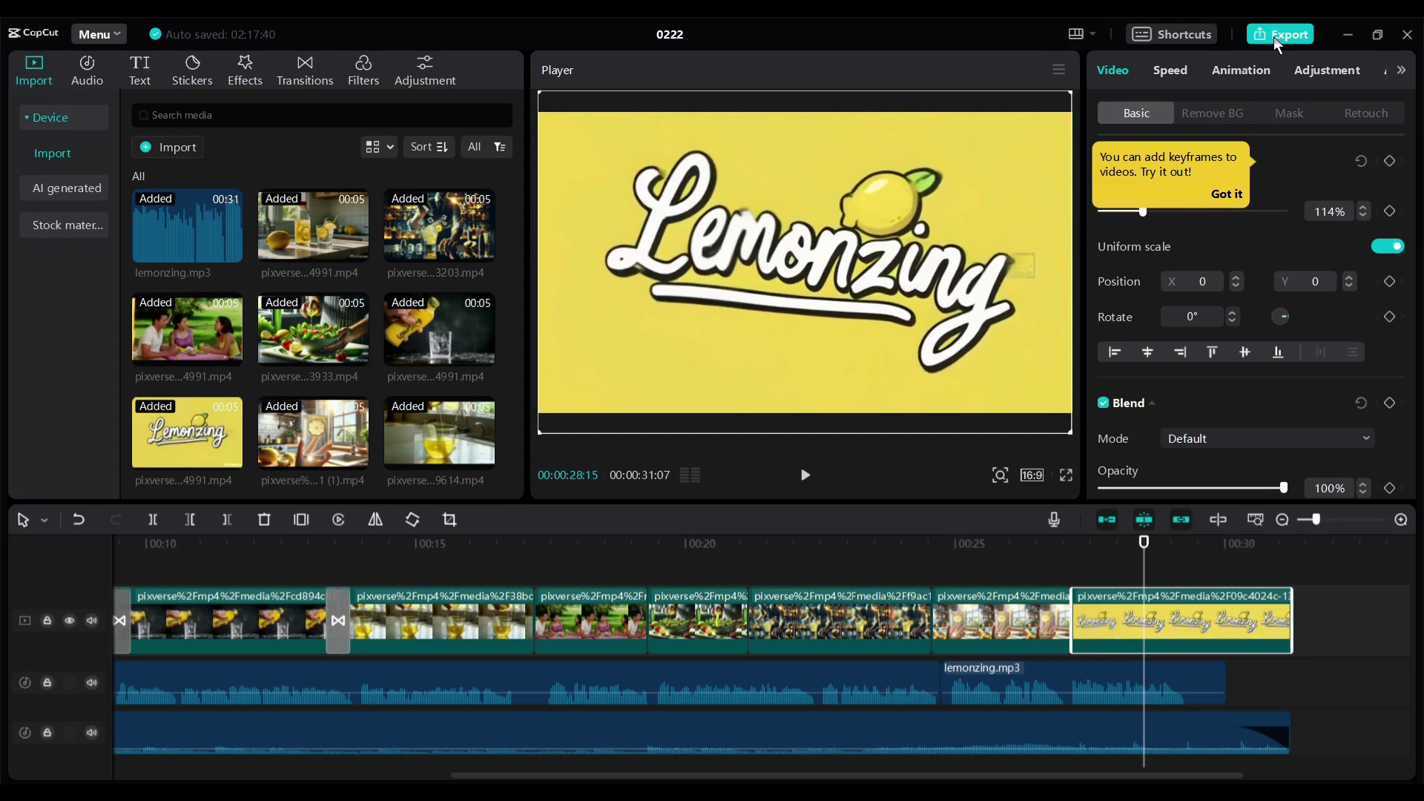
# Step: Export the 1080p commercial and open the D:\CapCut folder holding 0222 (1).mp4
pyautogui.click(1274, 37)
pyautogui.click(887, 666)
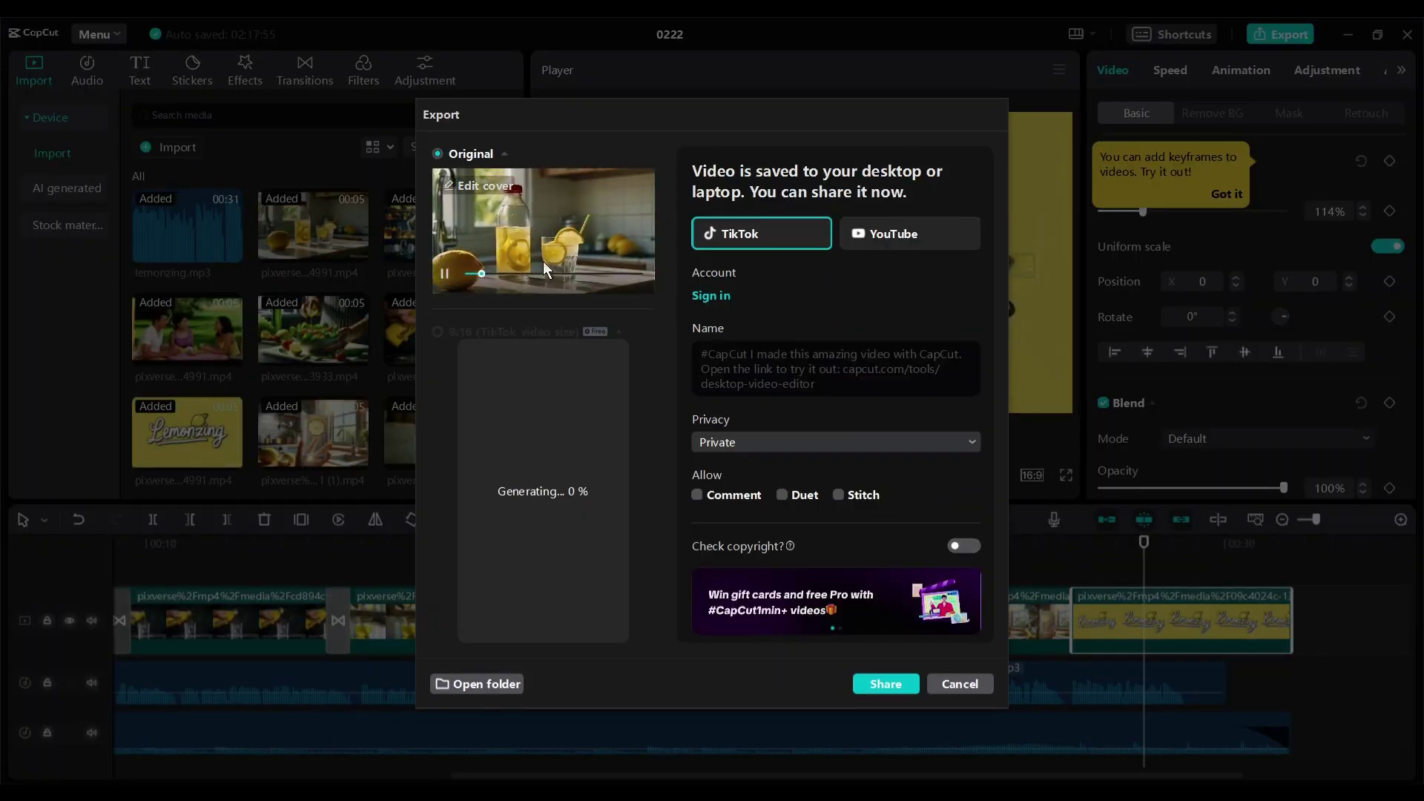
pyautogui.click(508, 683)
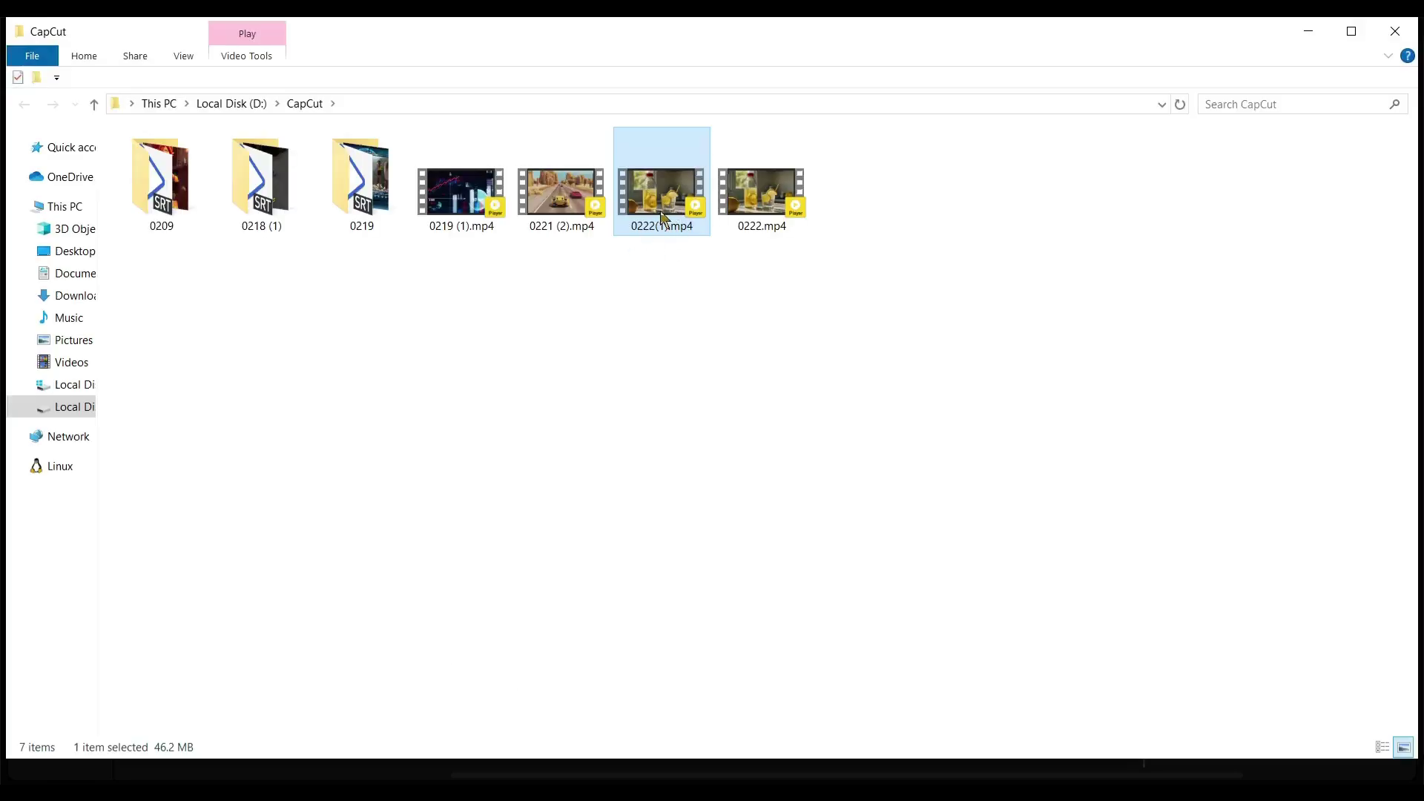